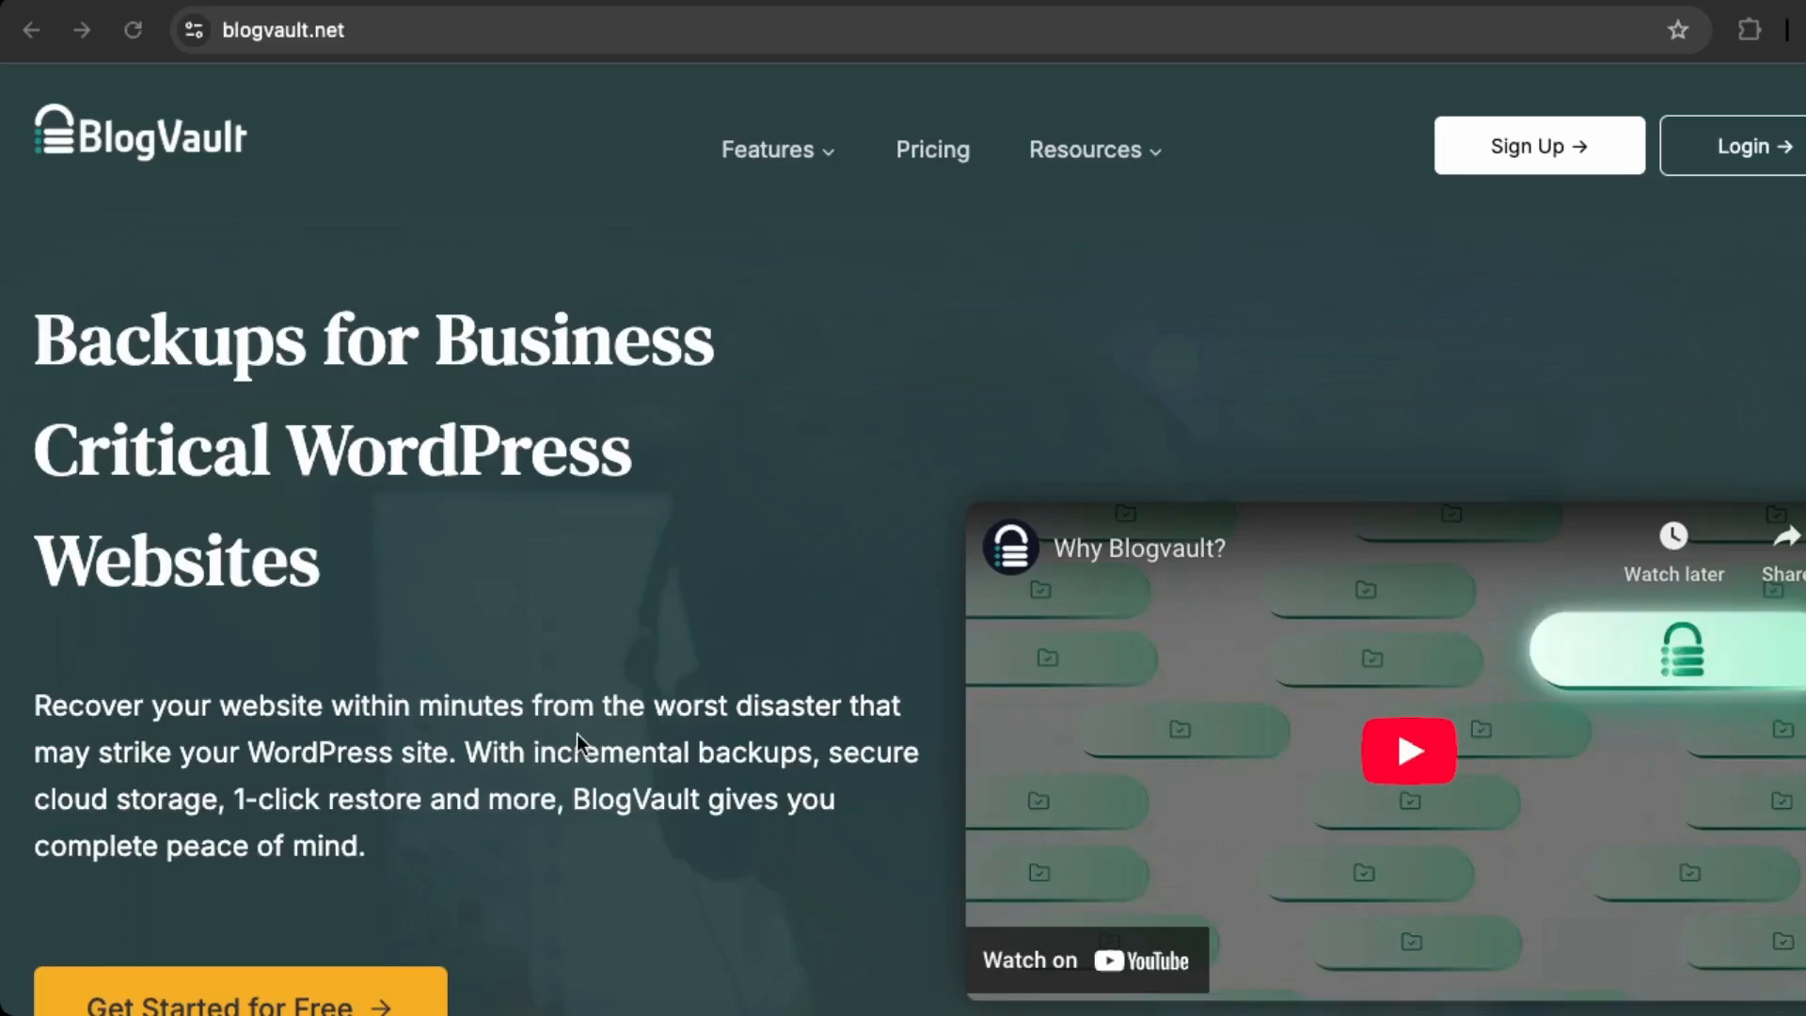
- Start signing up for BlogVault from its home page
scroll(578, 734, down, 1)
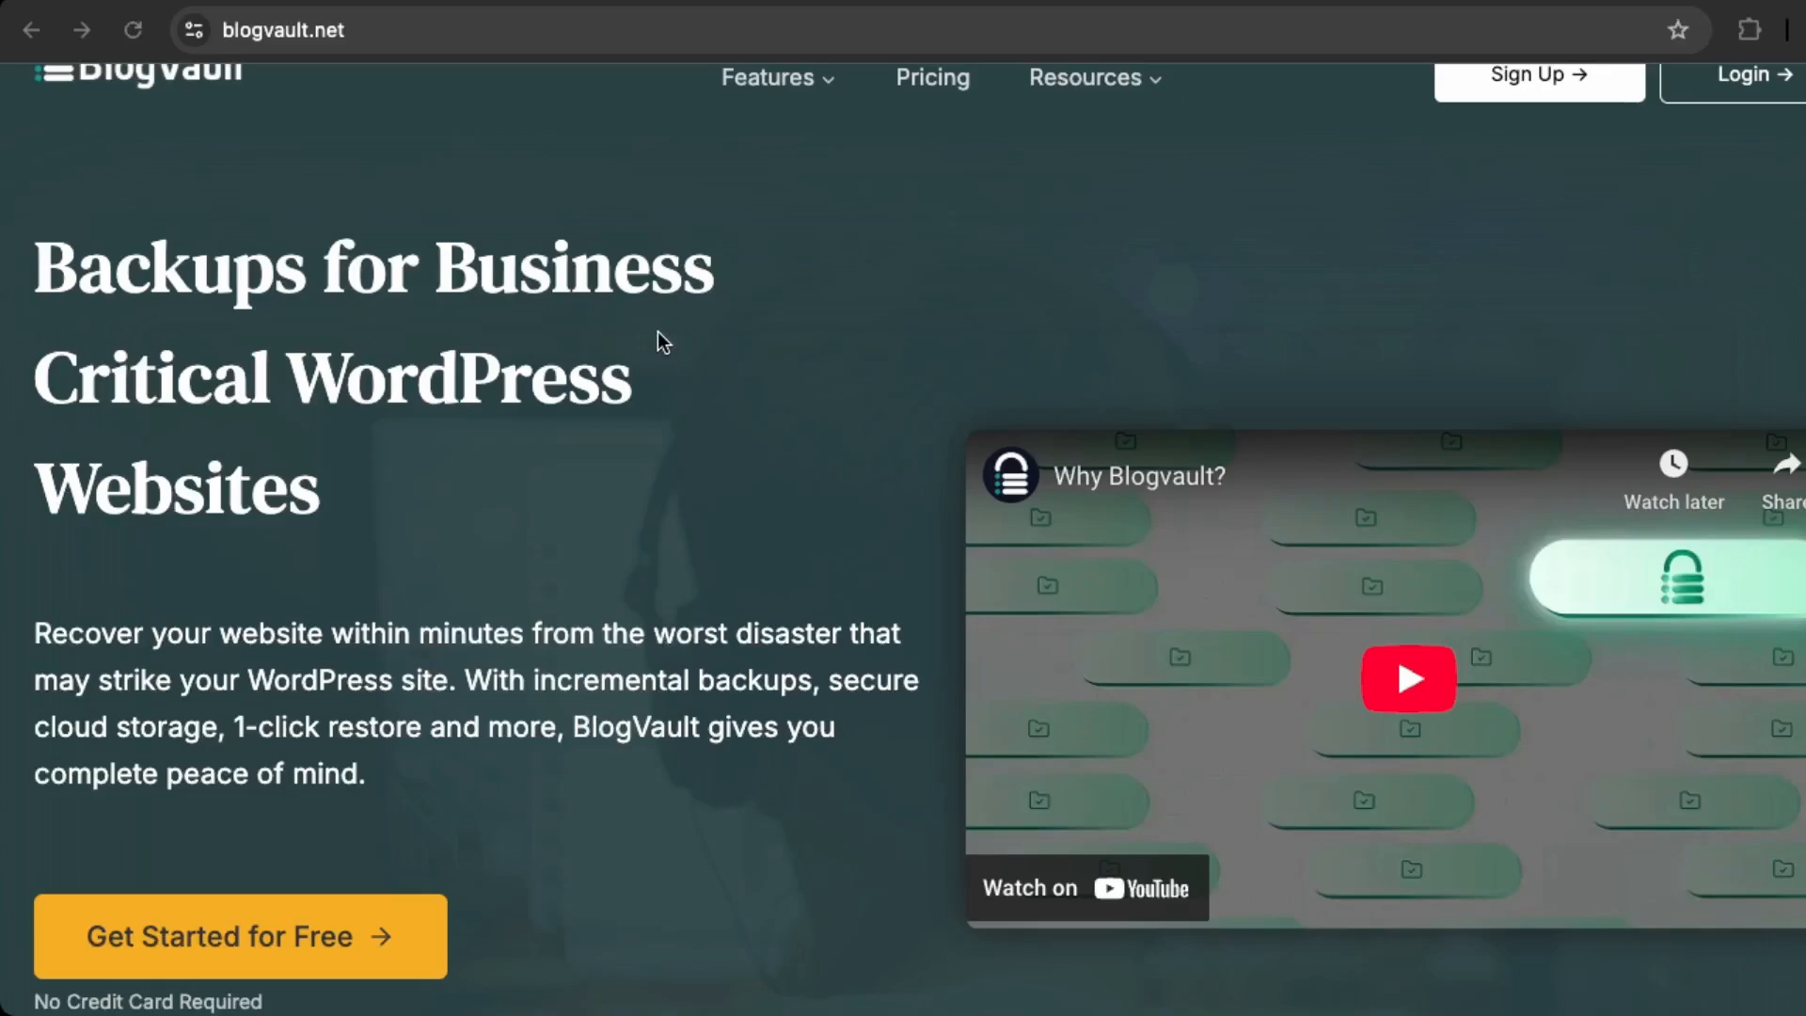
scroll(657, 331, up, 2)
click(1495, 200)
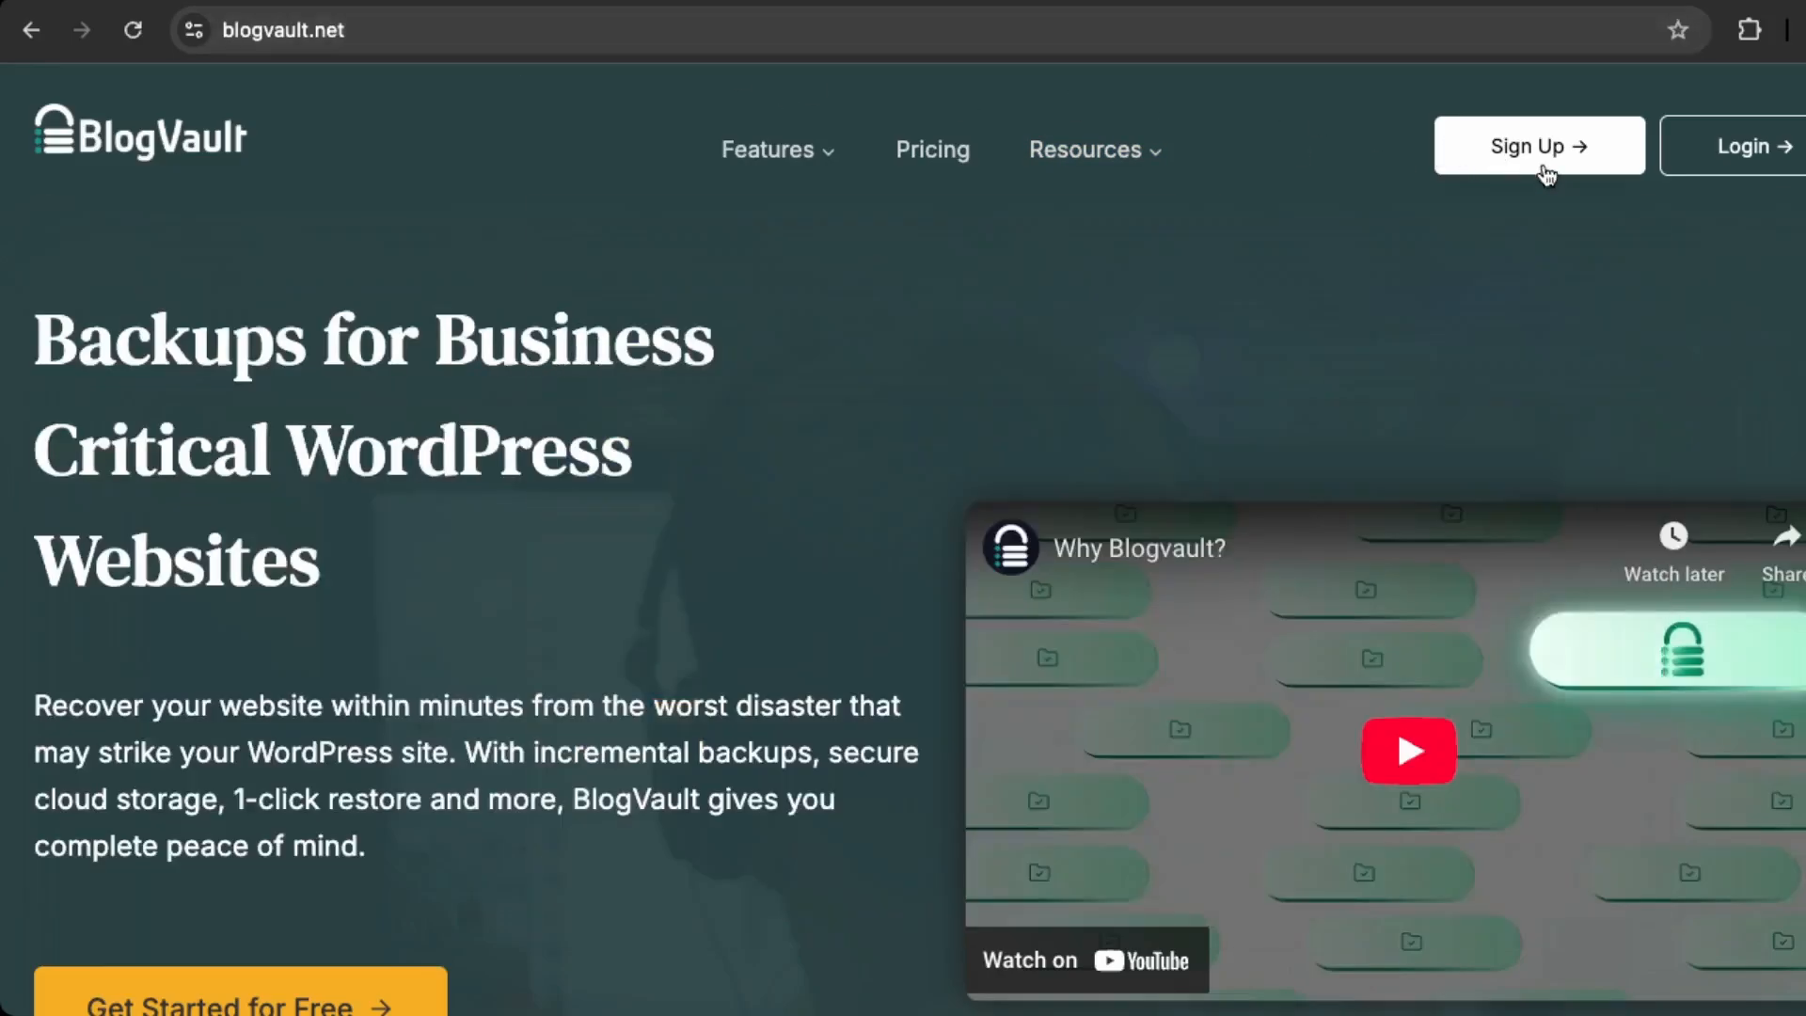
click(1546, 173)
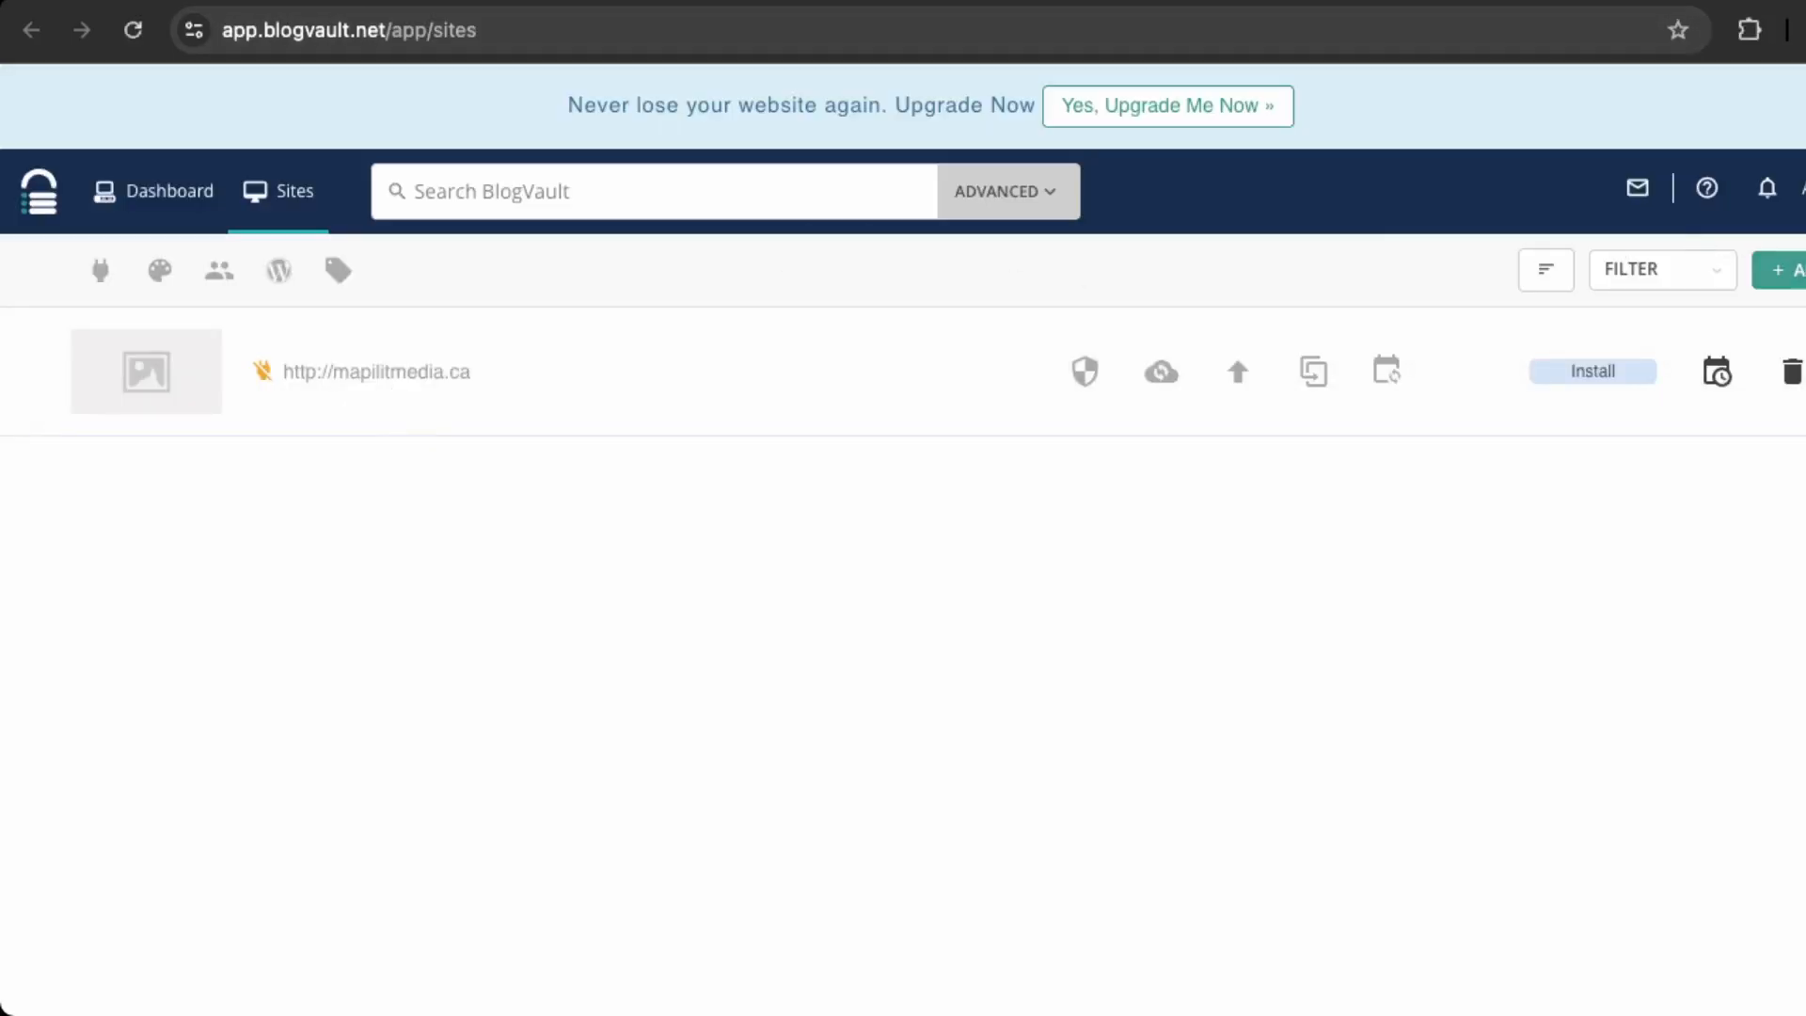
click(1778, 270)
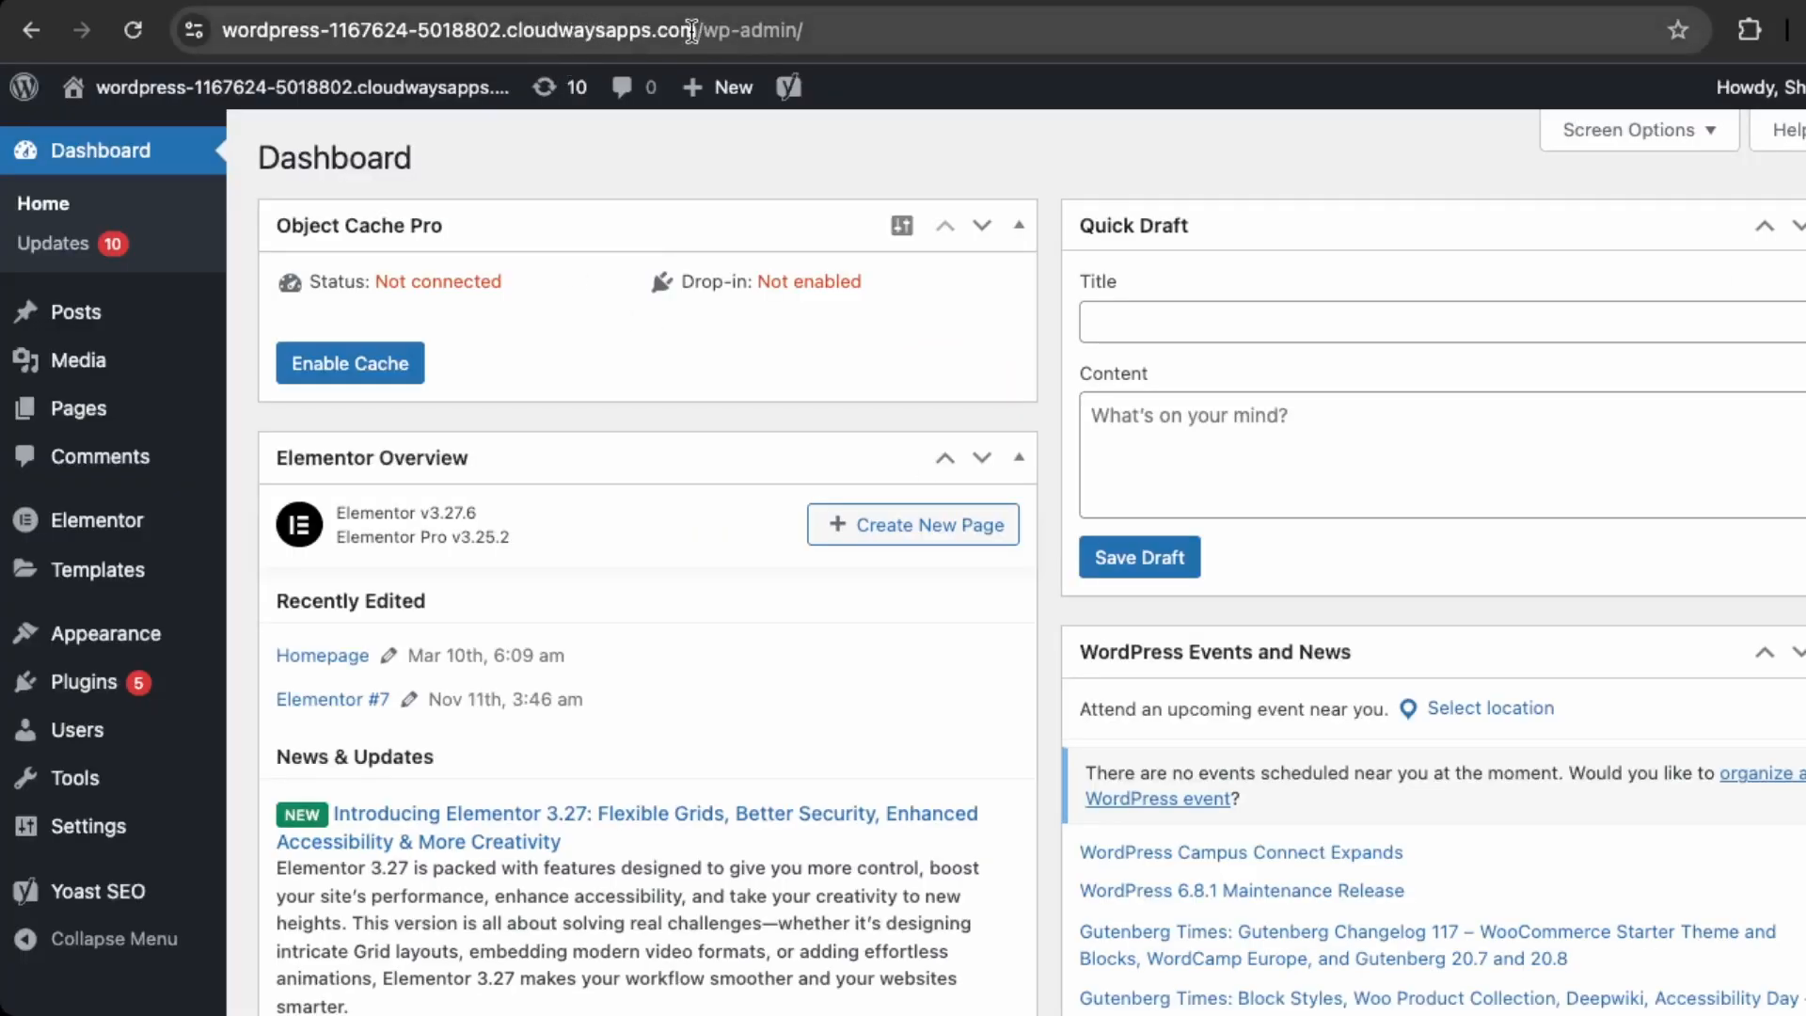
drag(703, 33, 222, 30)
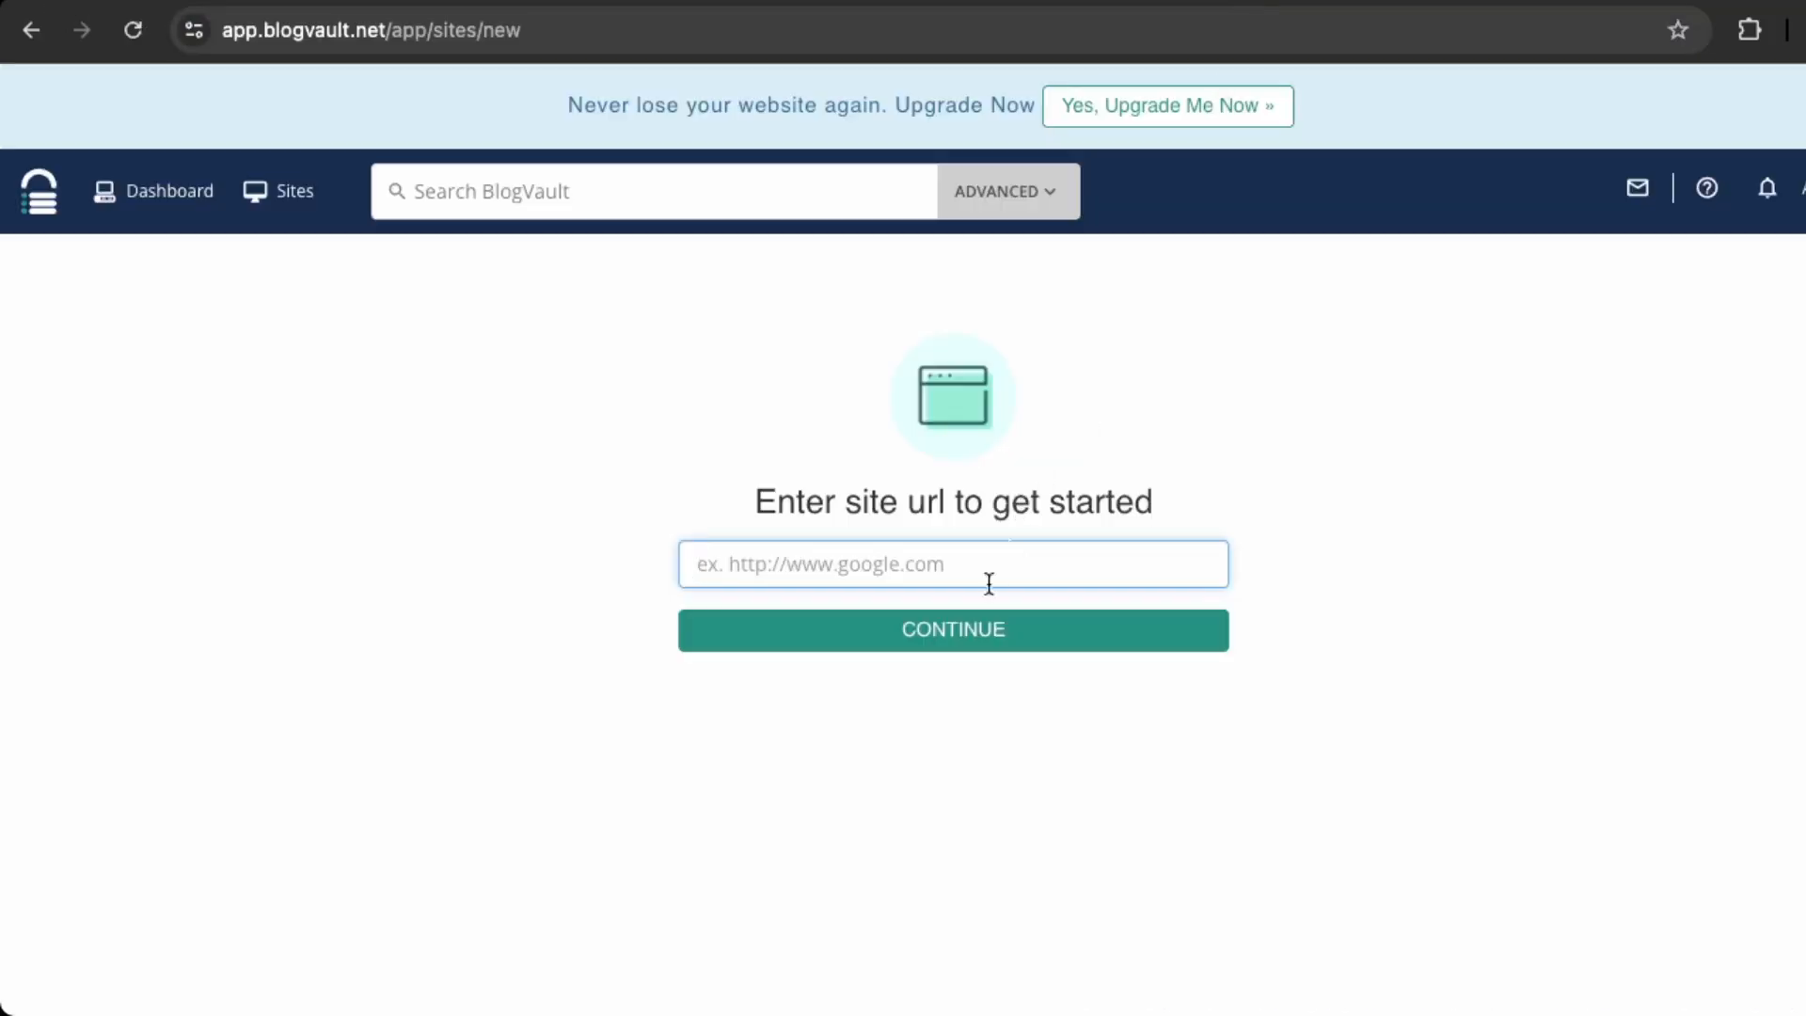
text(https://wordpress-1167624-5018802.cloudwaysapps.com/)
click(923, 649)
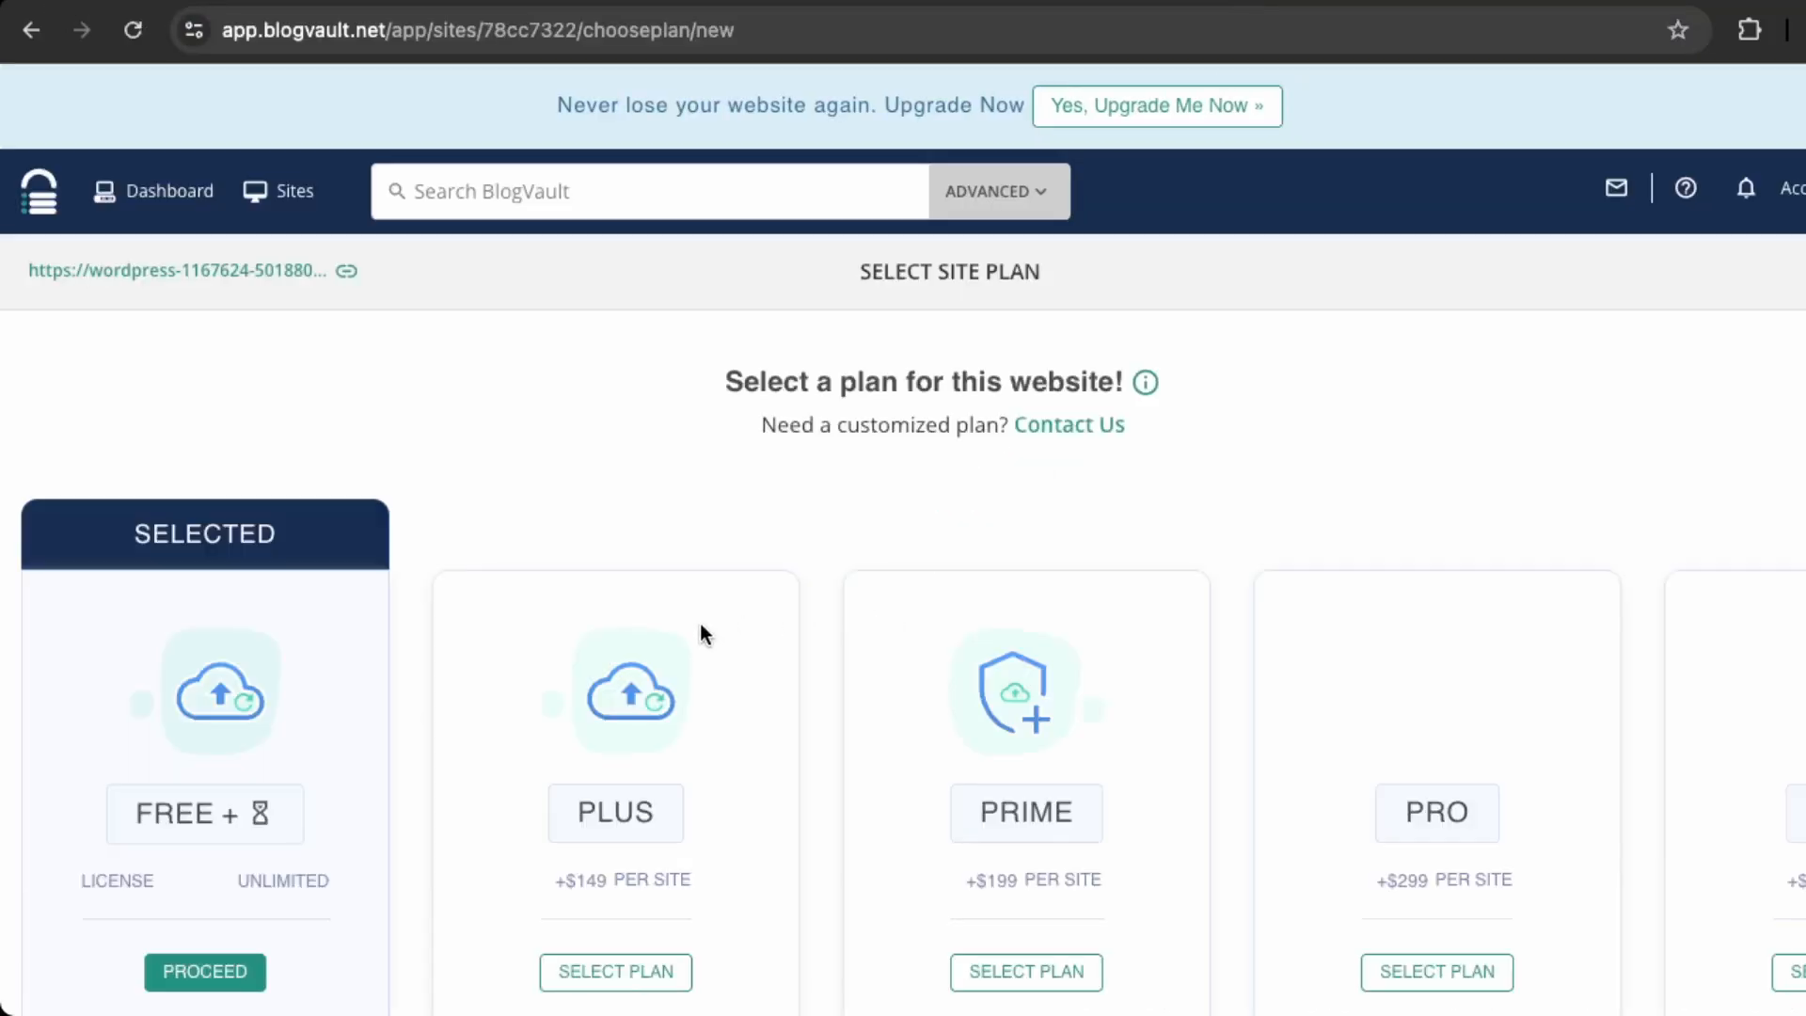
- Review the plan features and proceed with the Free plan for the new site
scroll(611, 527, down, 4)
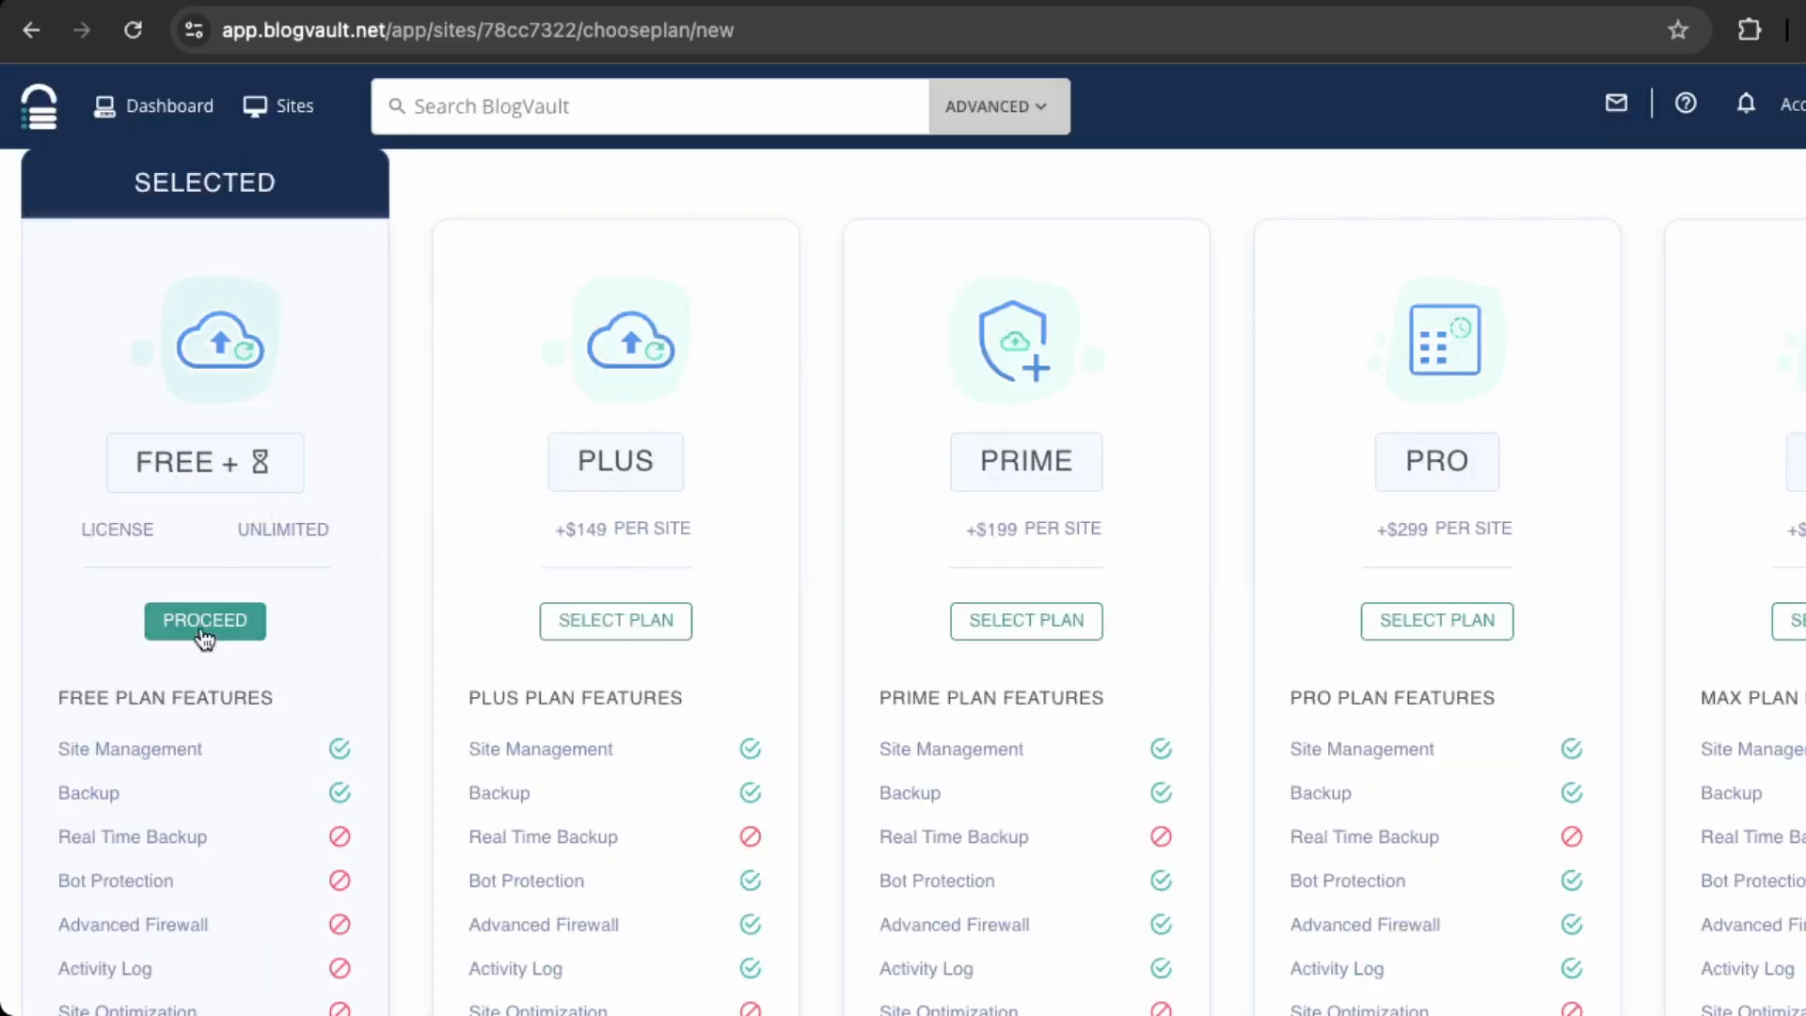
scroll(162, 748, down, 1)
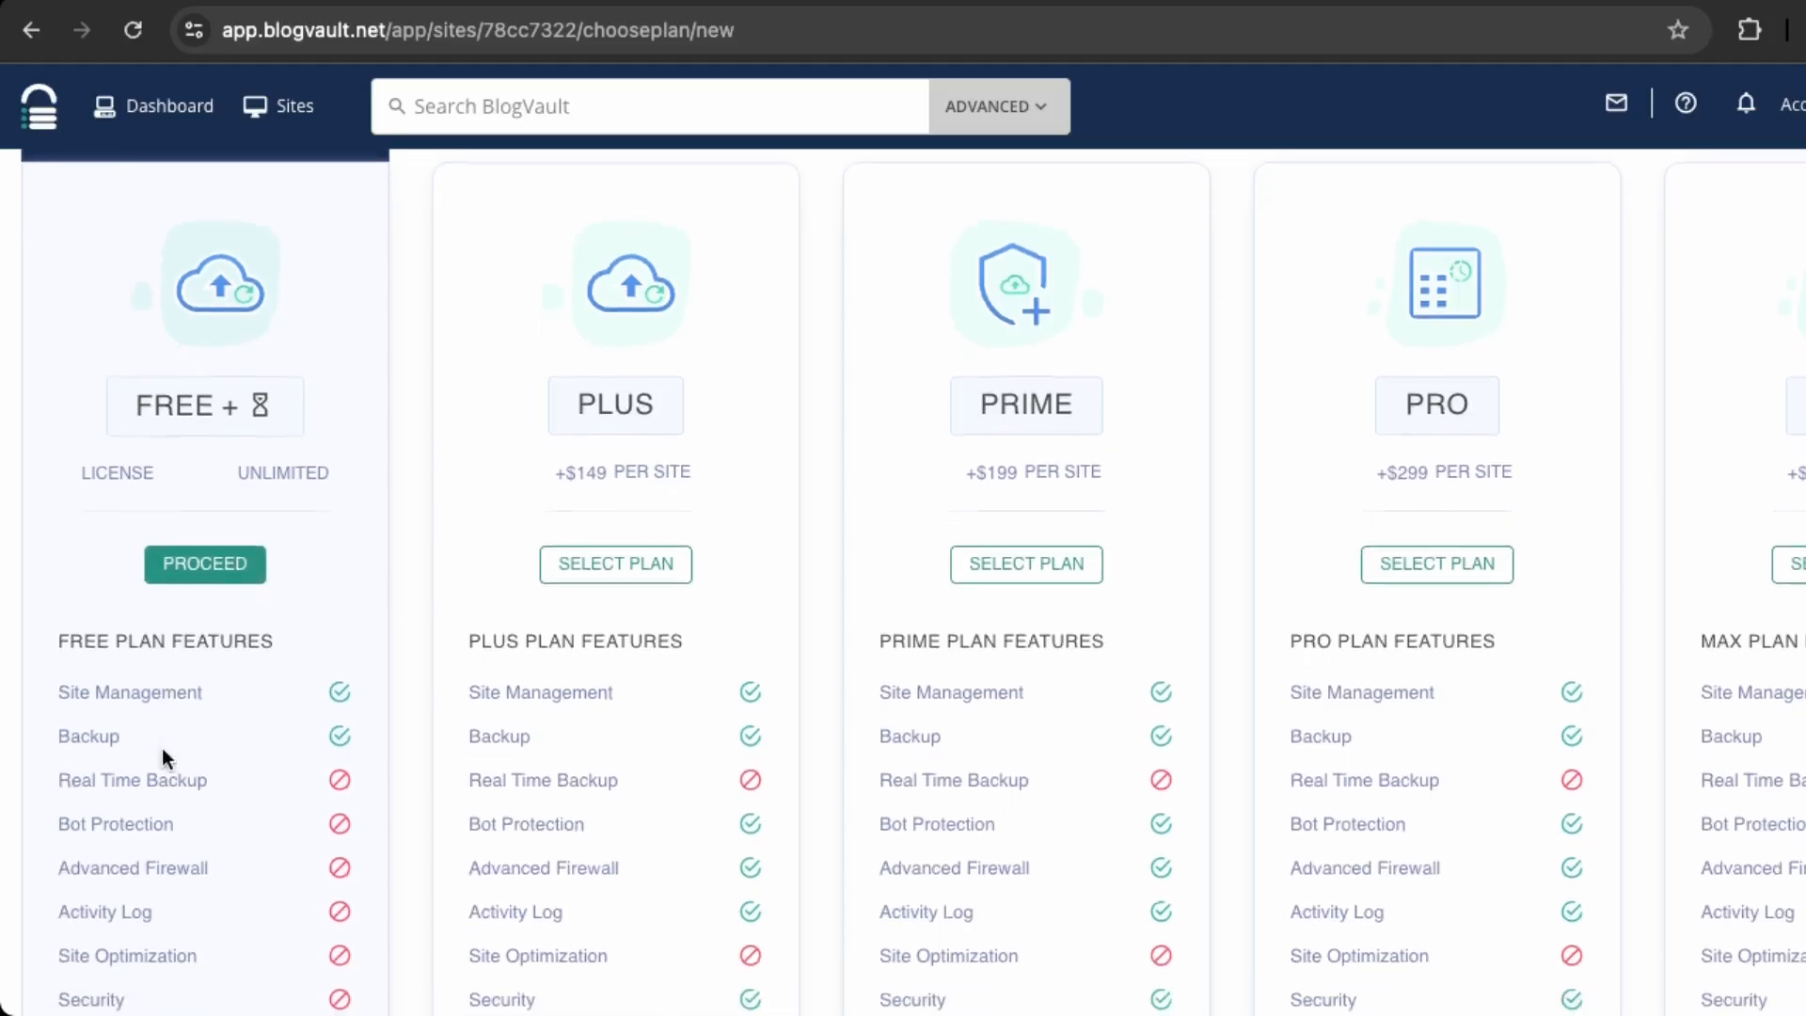
scroll(214, 774, down, 3)
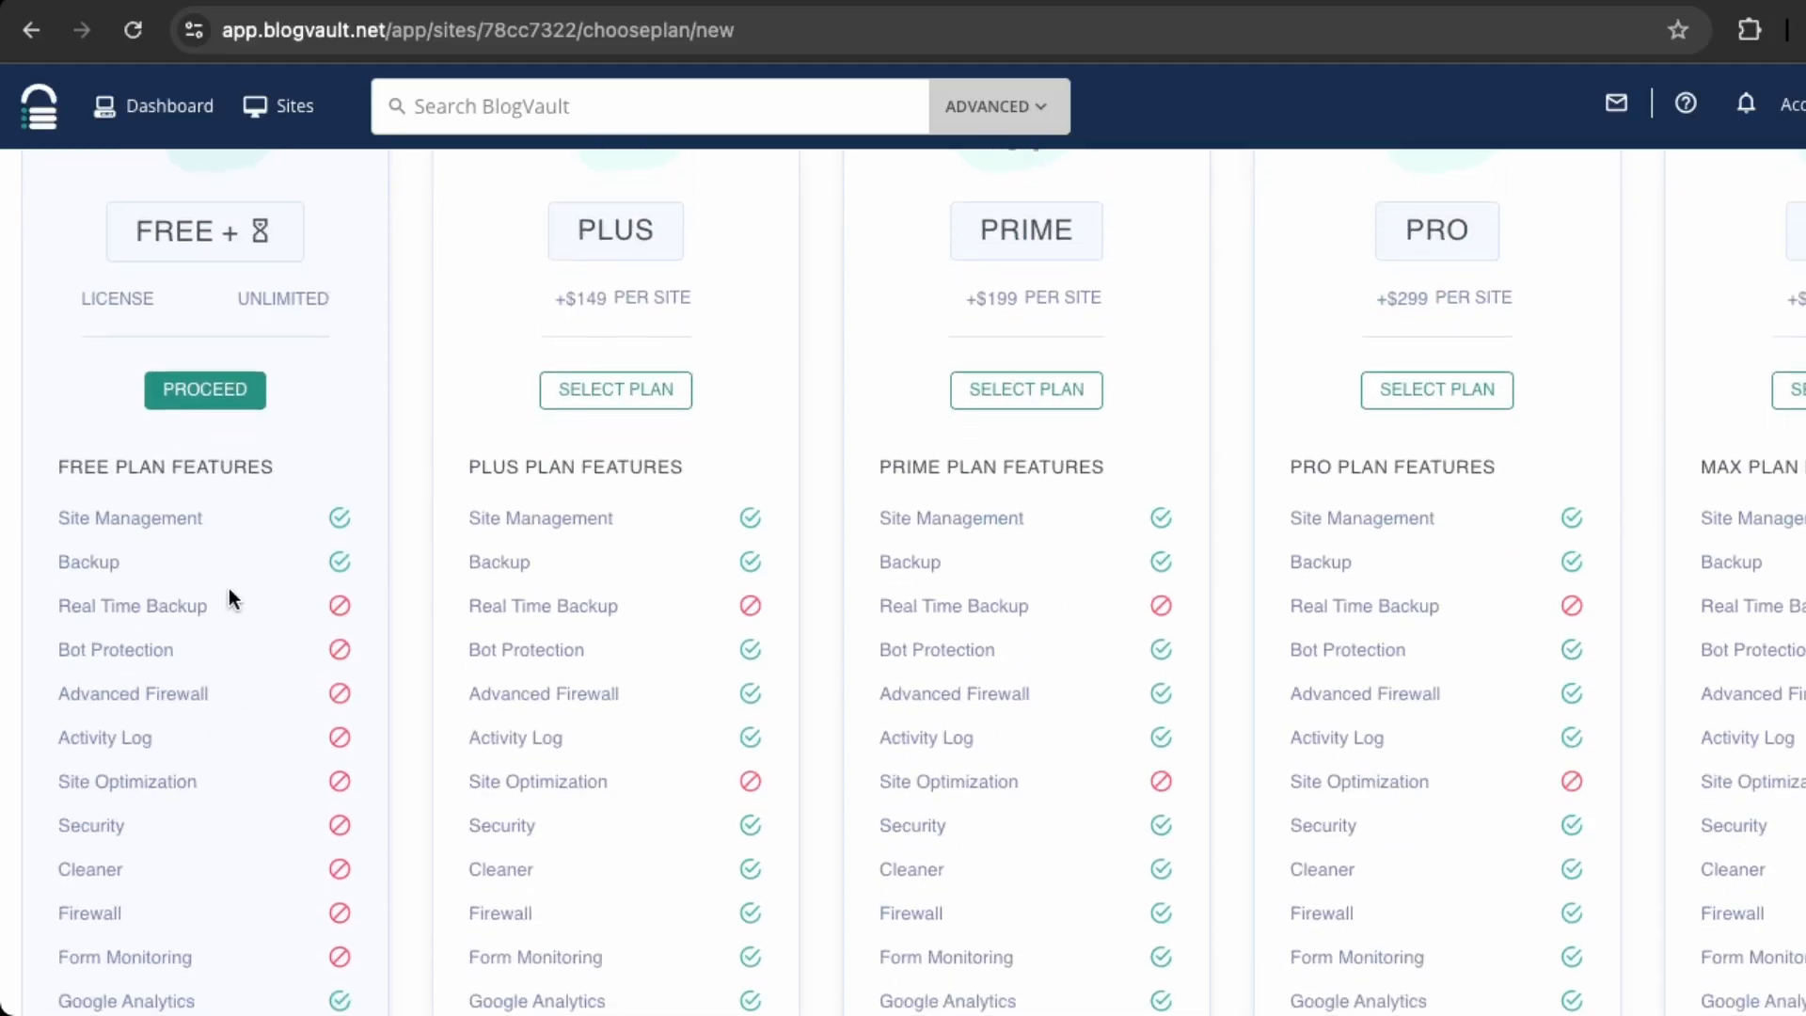
scroll(634, 532, up, 2)
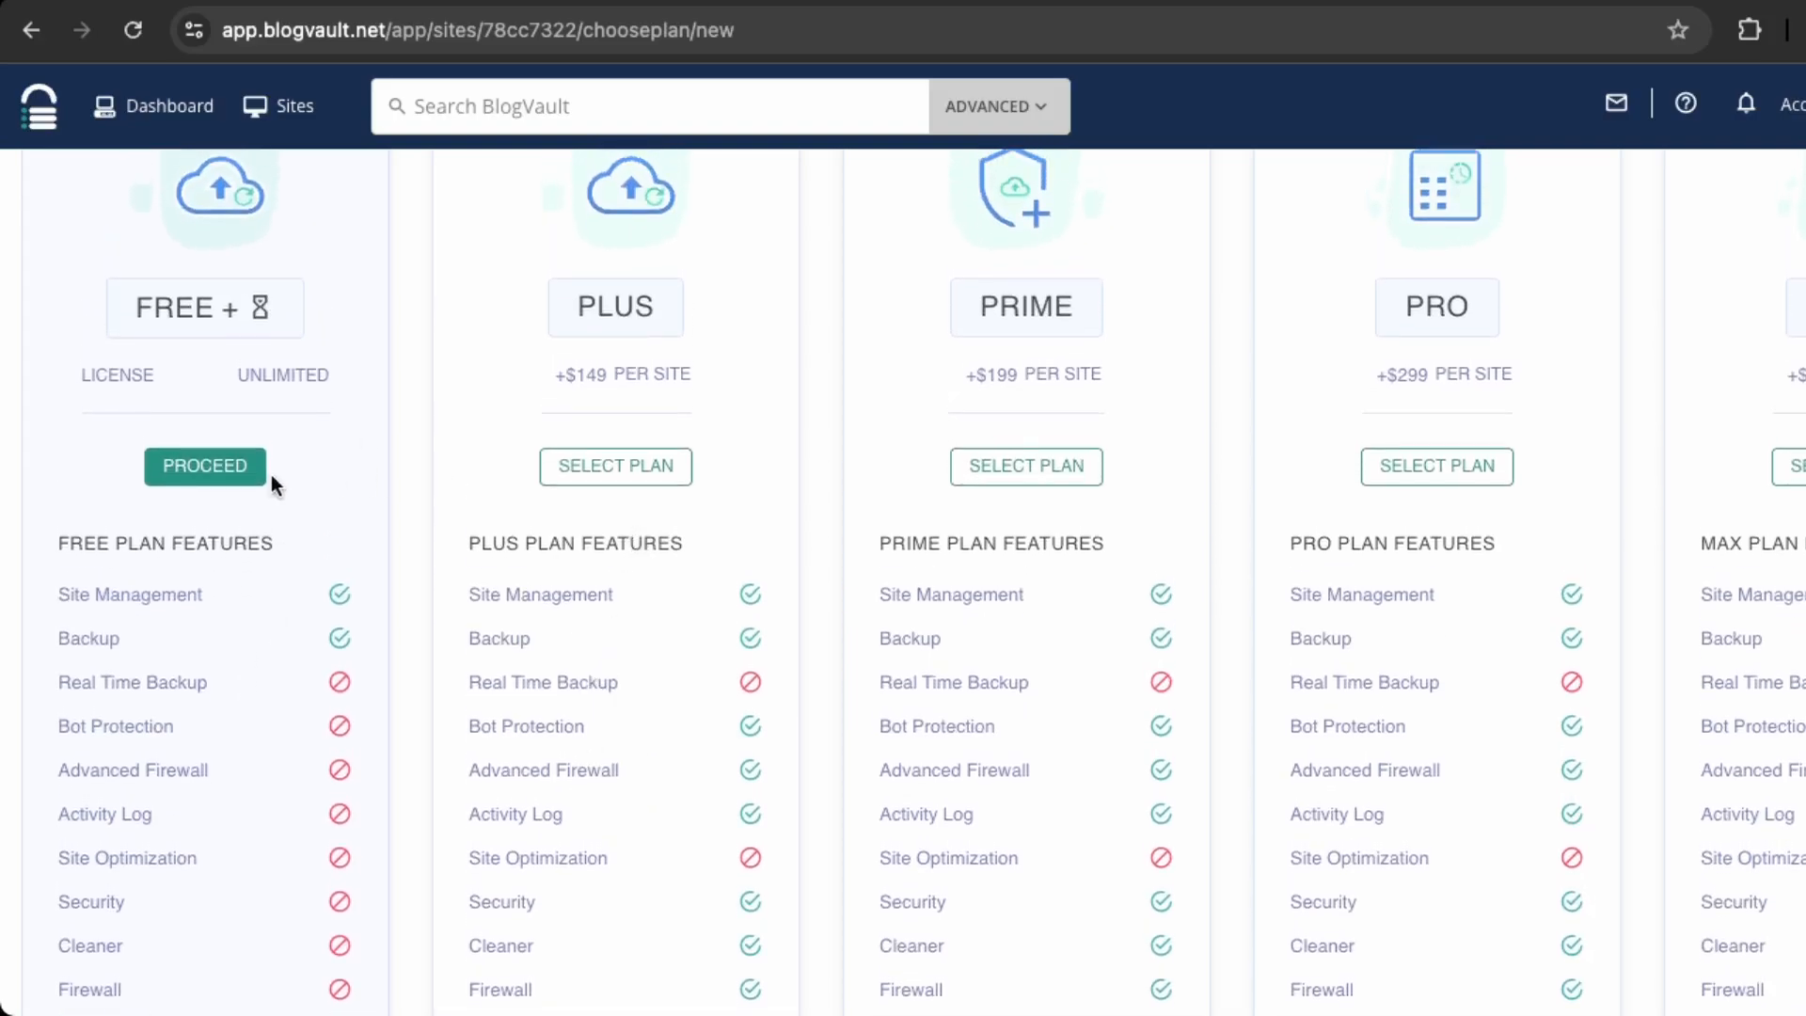
click(244, 485)
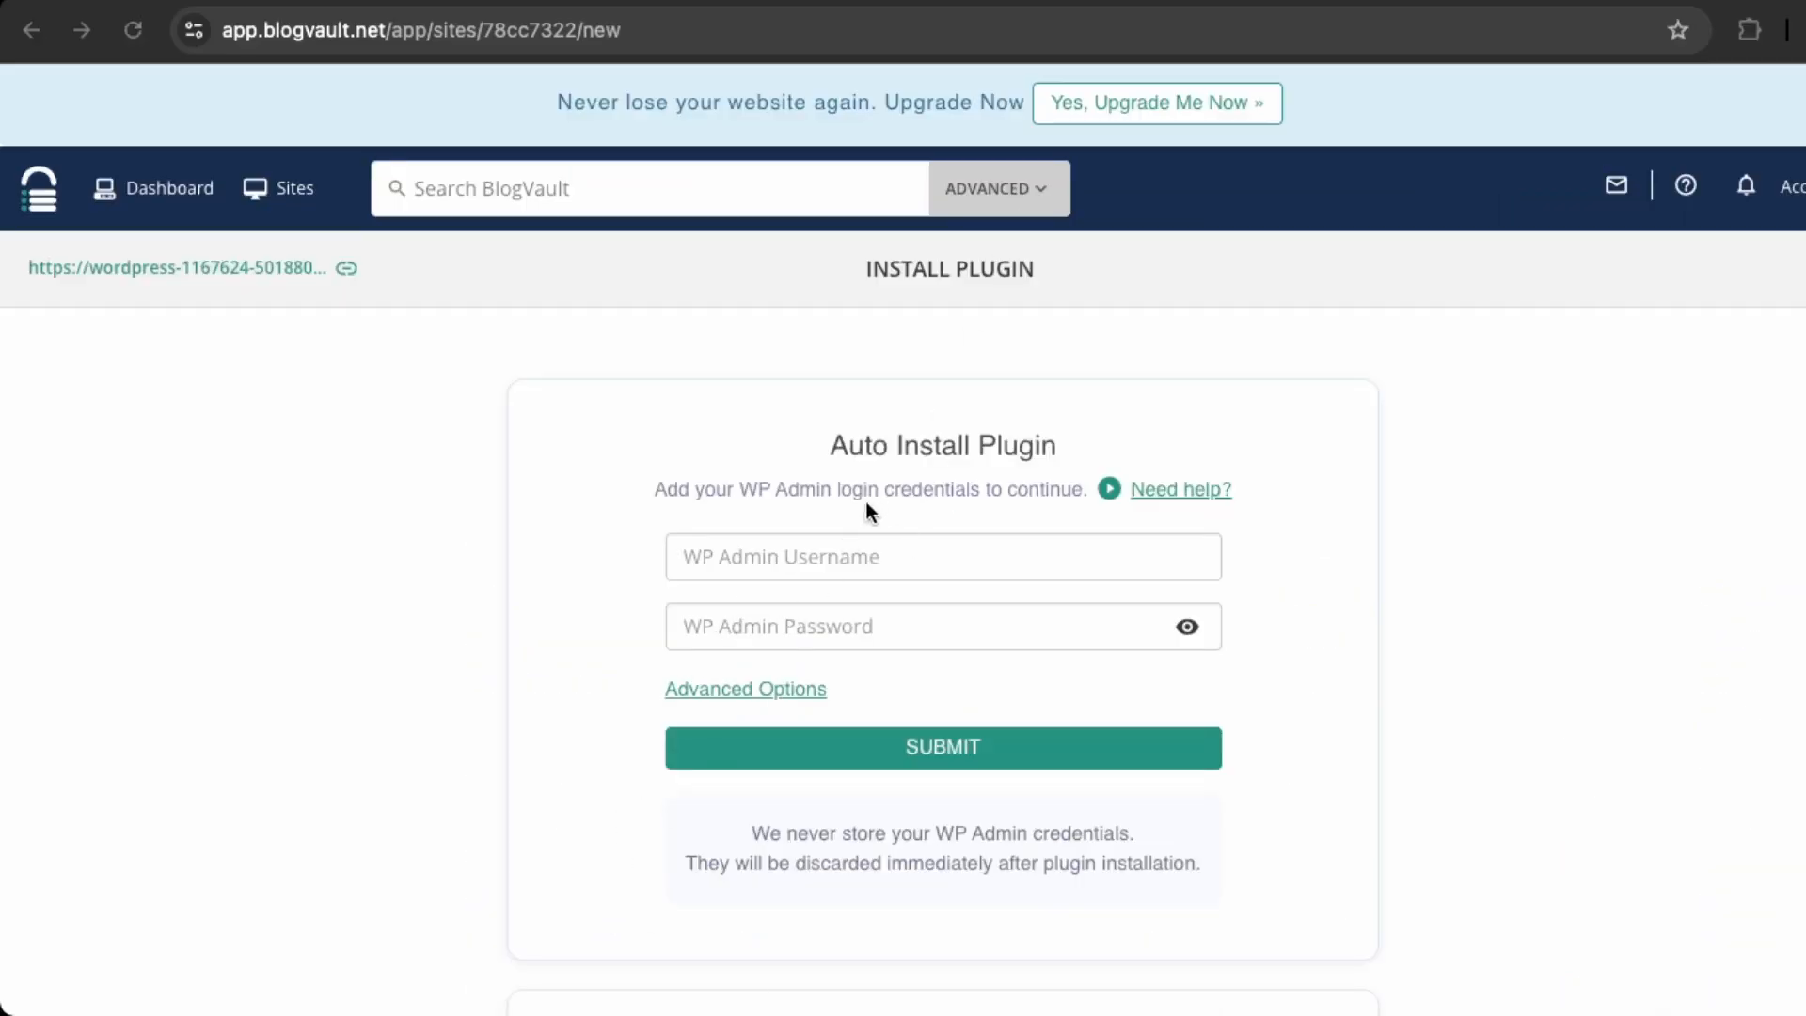
- Submit the WP Admin credentials to auto-install the plugin on the site and initiate the sync
click(723, 743)
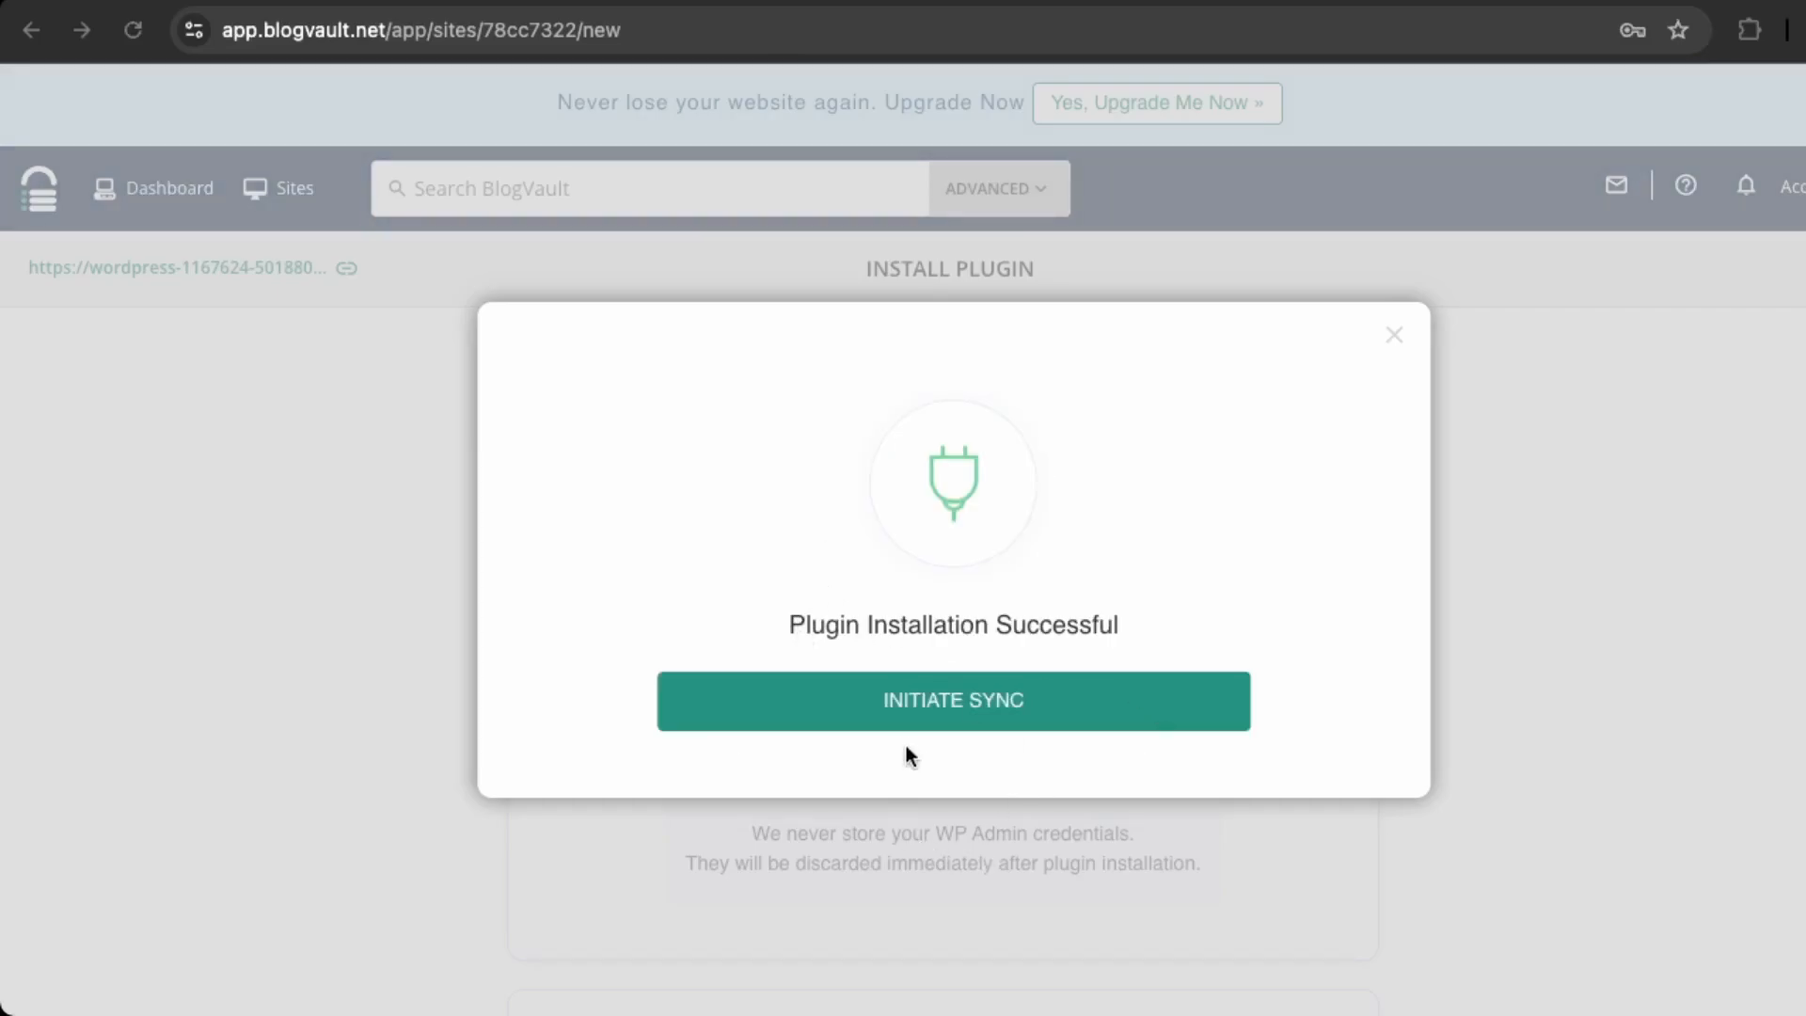
click(991, 706)
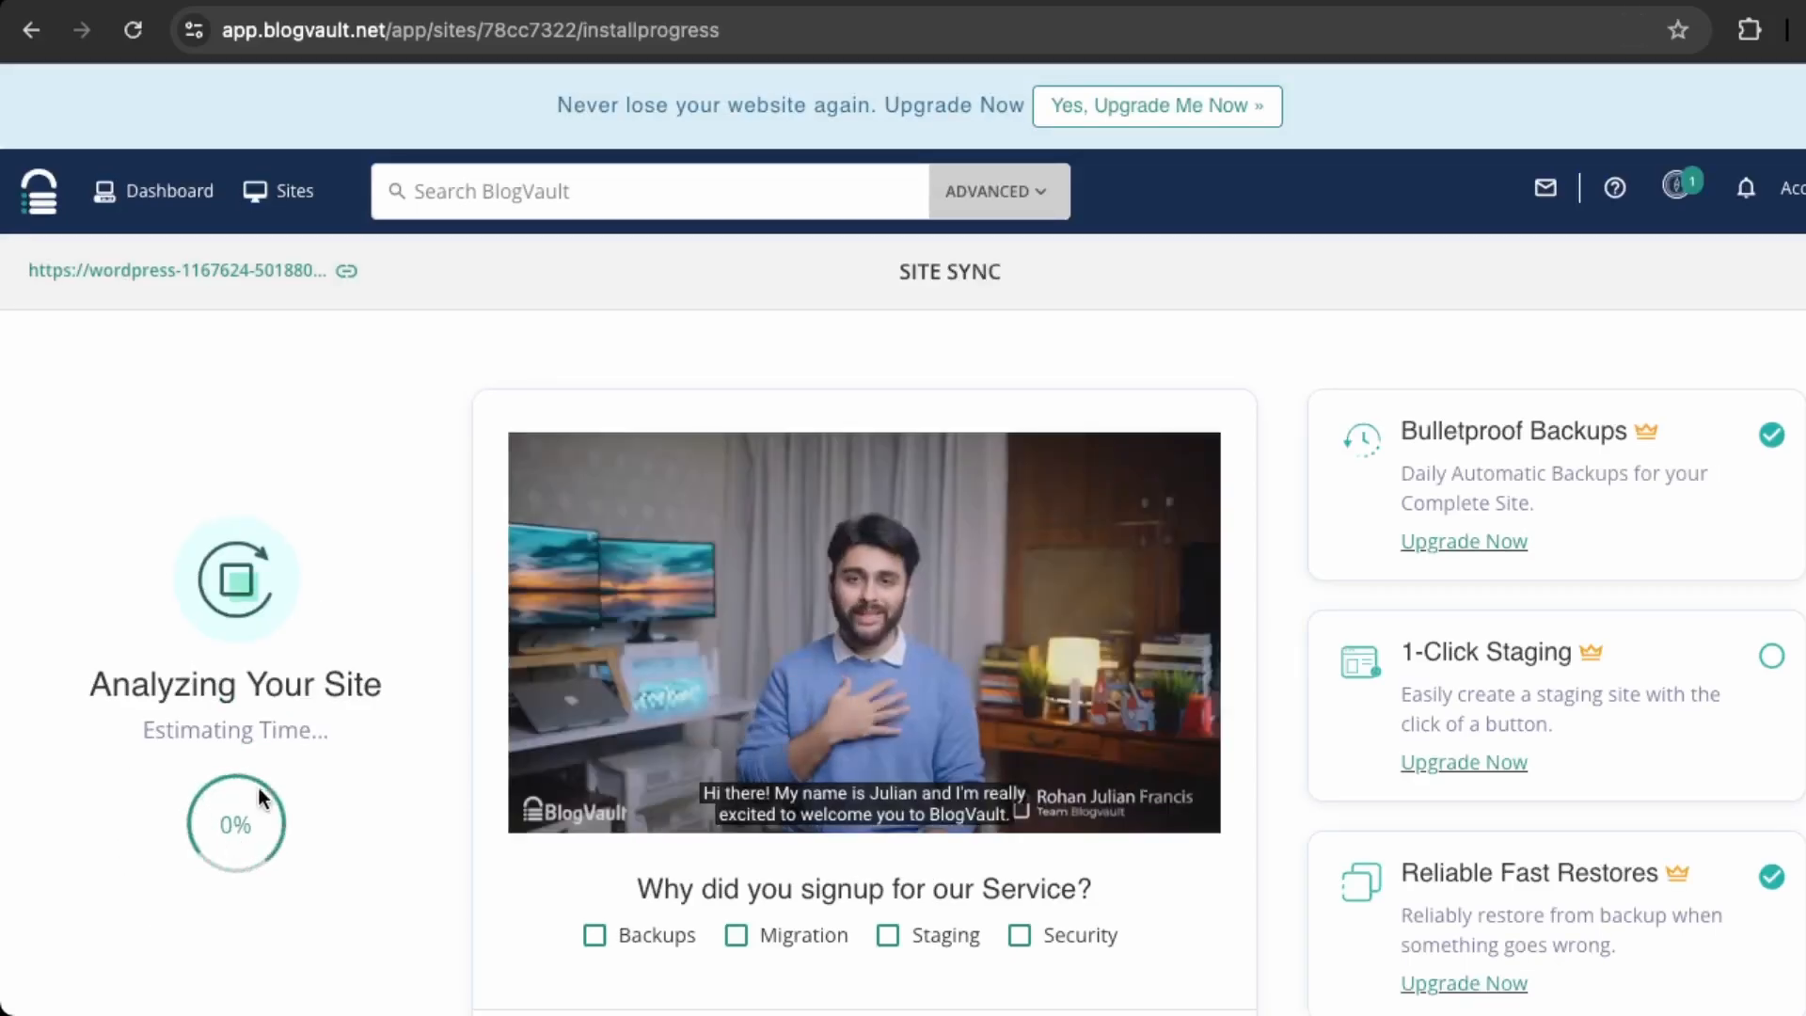
- Open the settings of the WordPress Backup & Security Plugin - BlogVault from the WordPress site's installed plugins
mouse_move(646, 715)
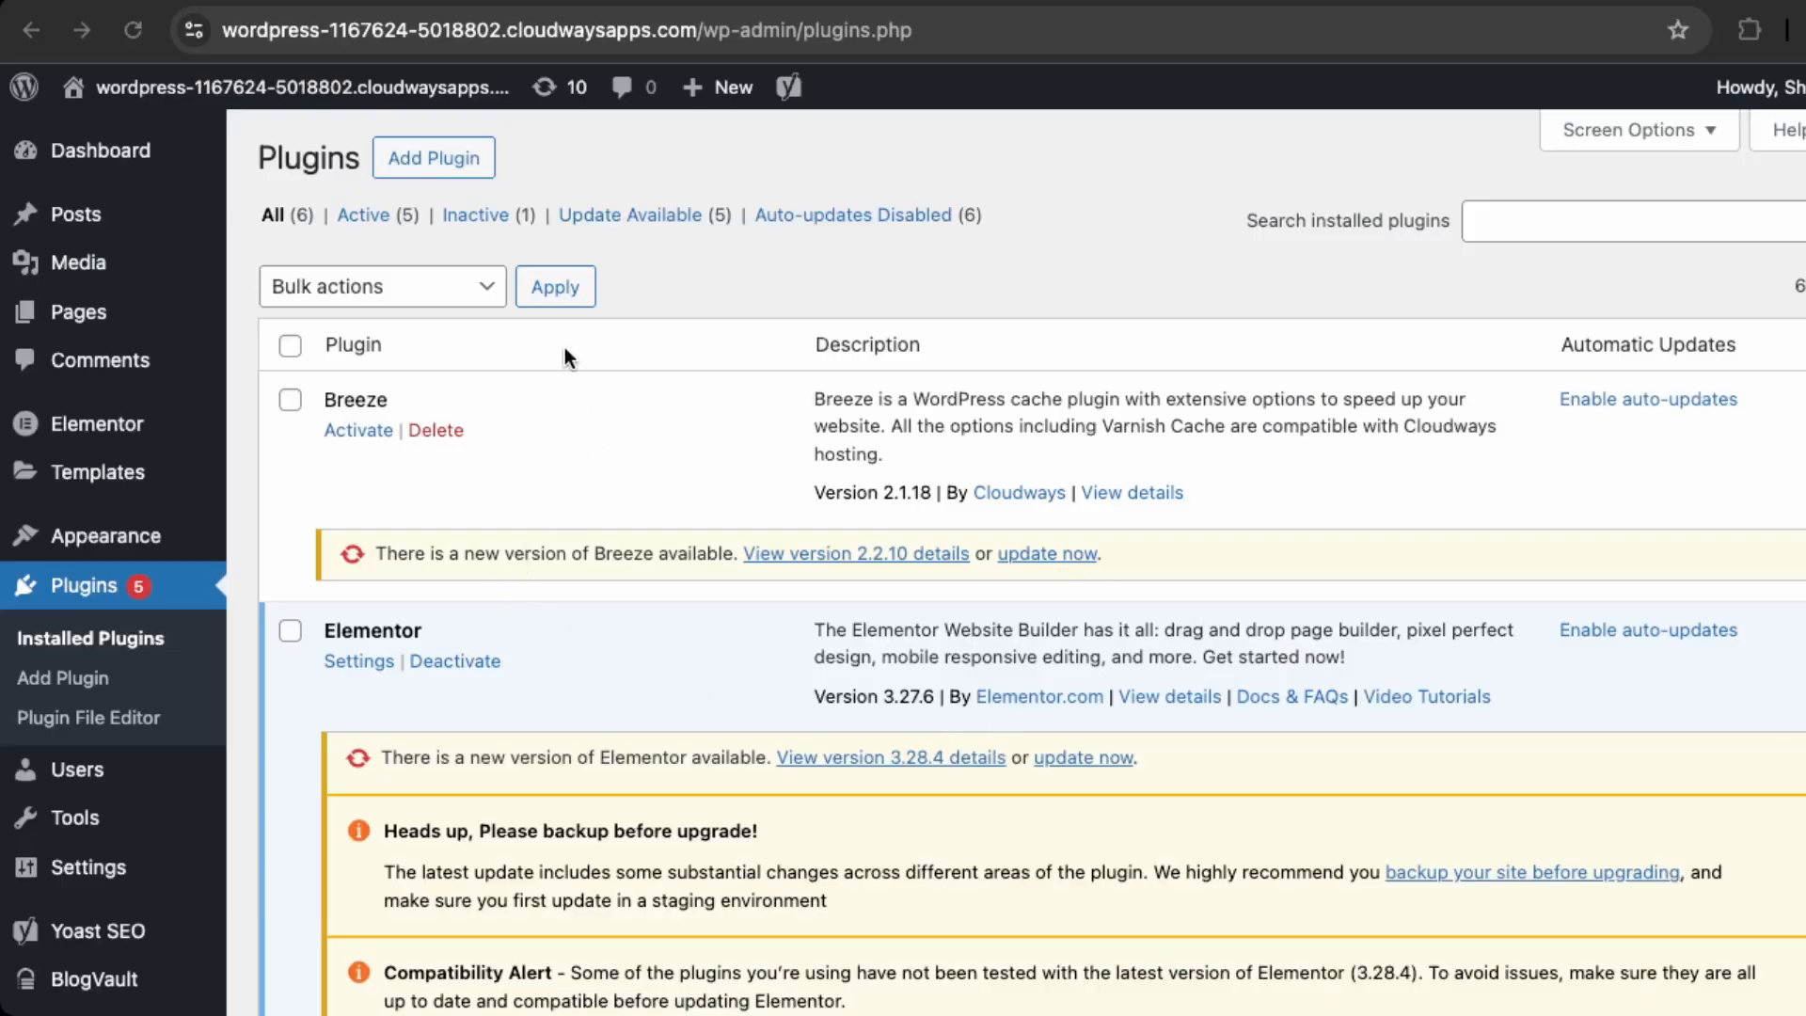
scroll(565, 355, down, 10)
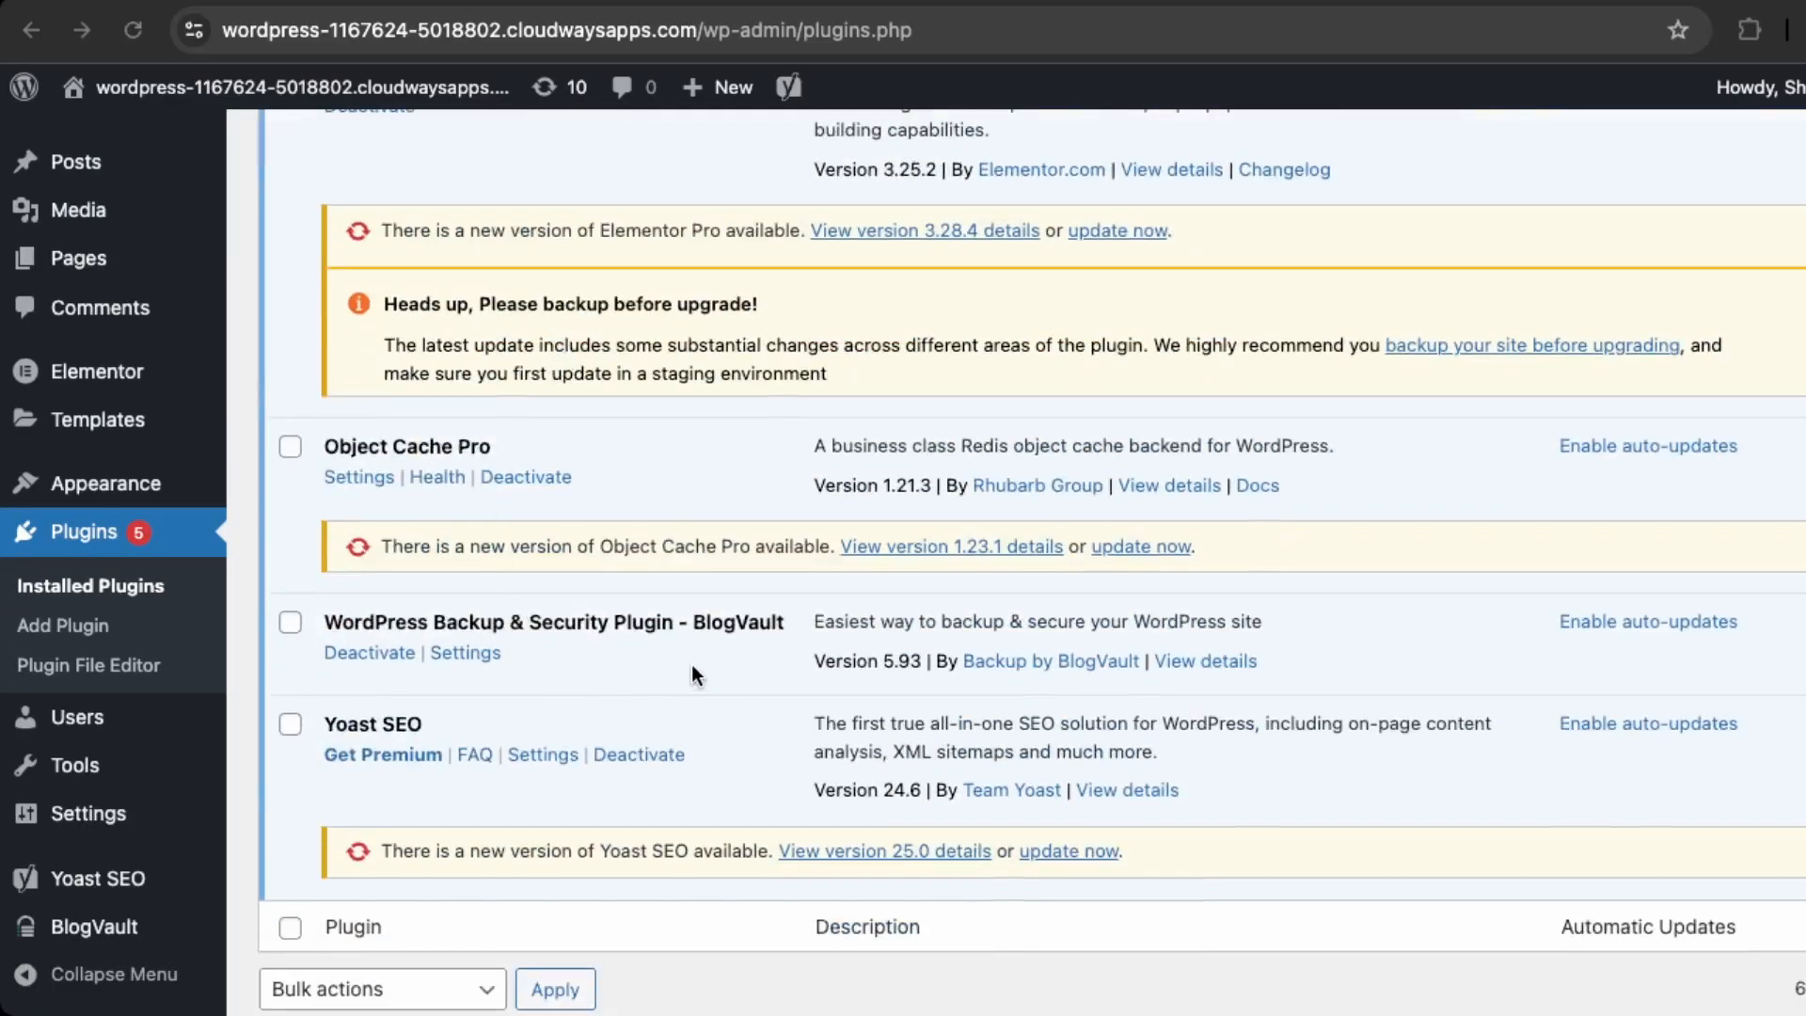
click(475, 656)
click(475, 654)
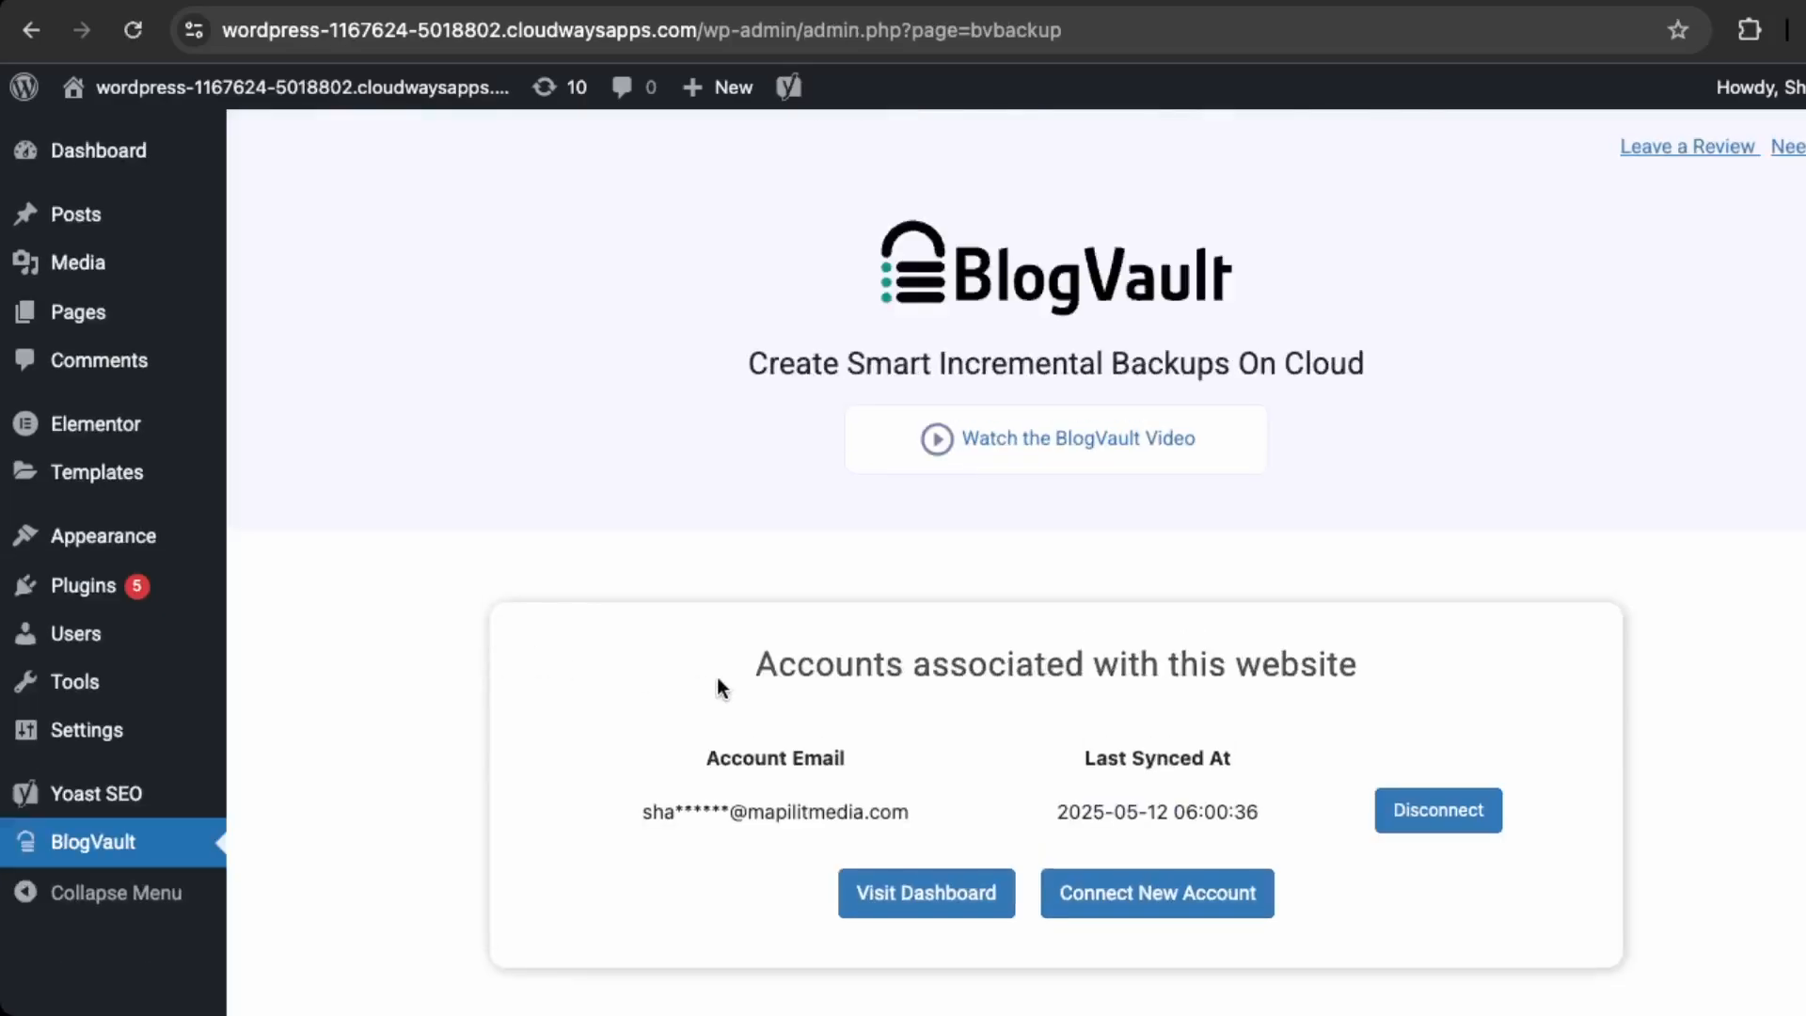
- Go from the plugin's associated account section to the BlogVault dashboard and open the WordPress site's overview
drag(988, 806, 854, 756)
click(877, 646)
scroll(1266, 770, down, 1)
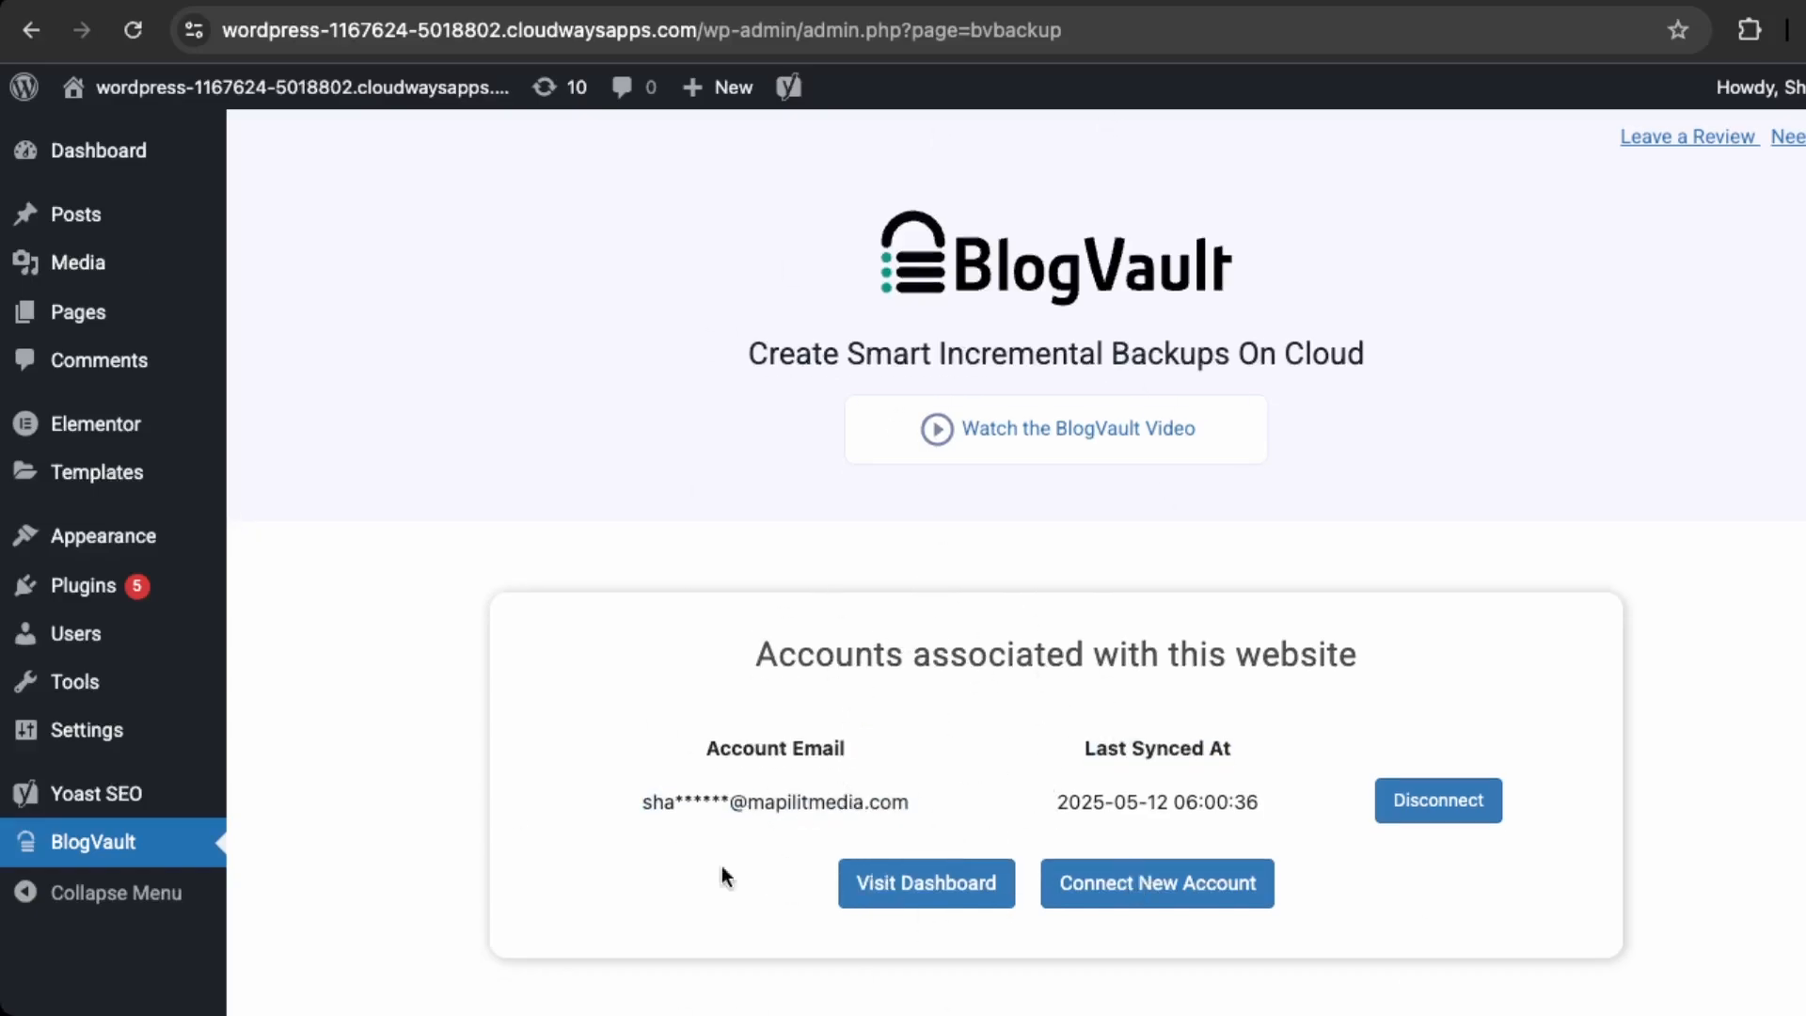
click(931, 889)
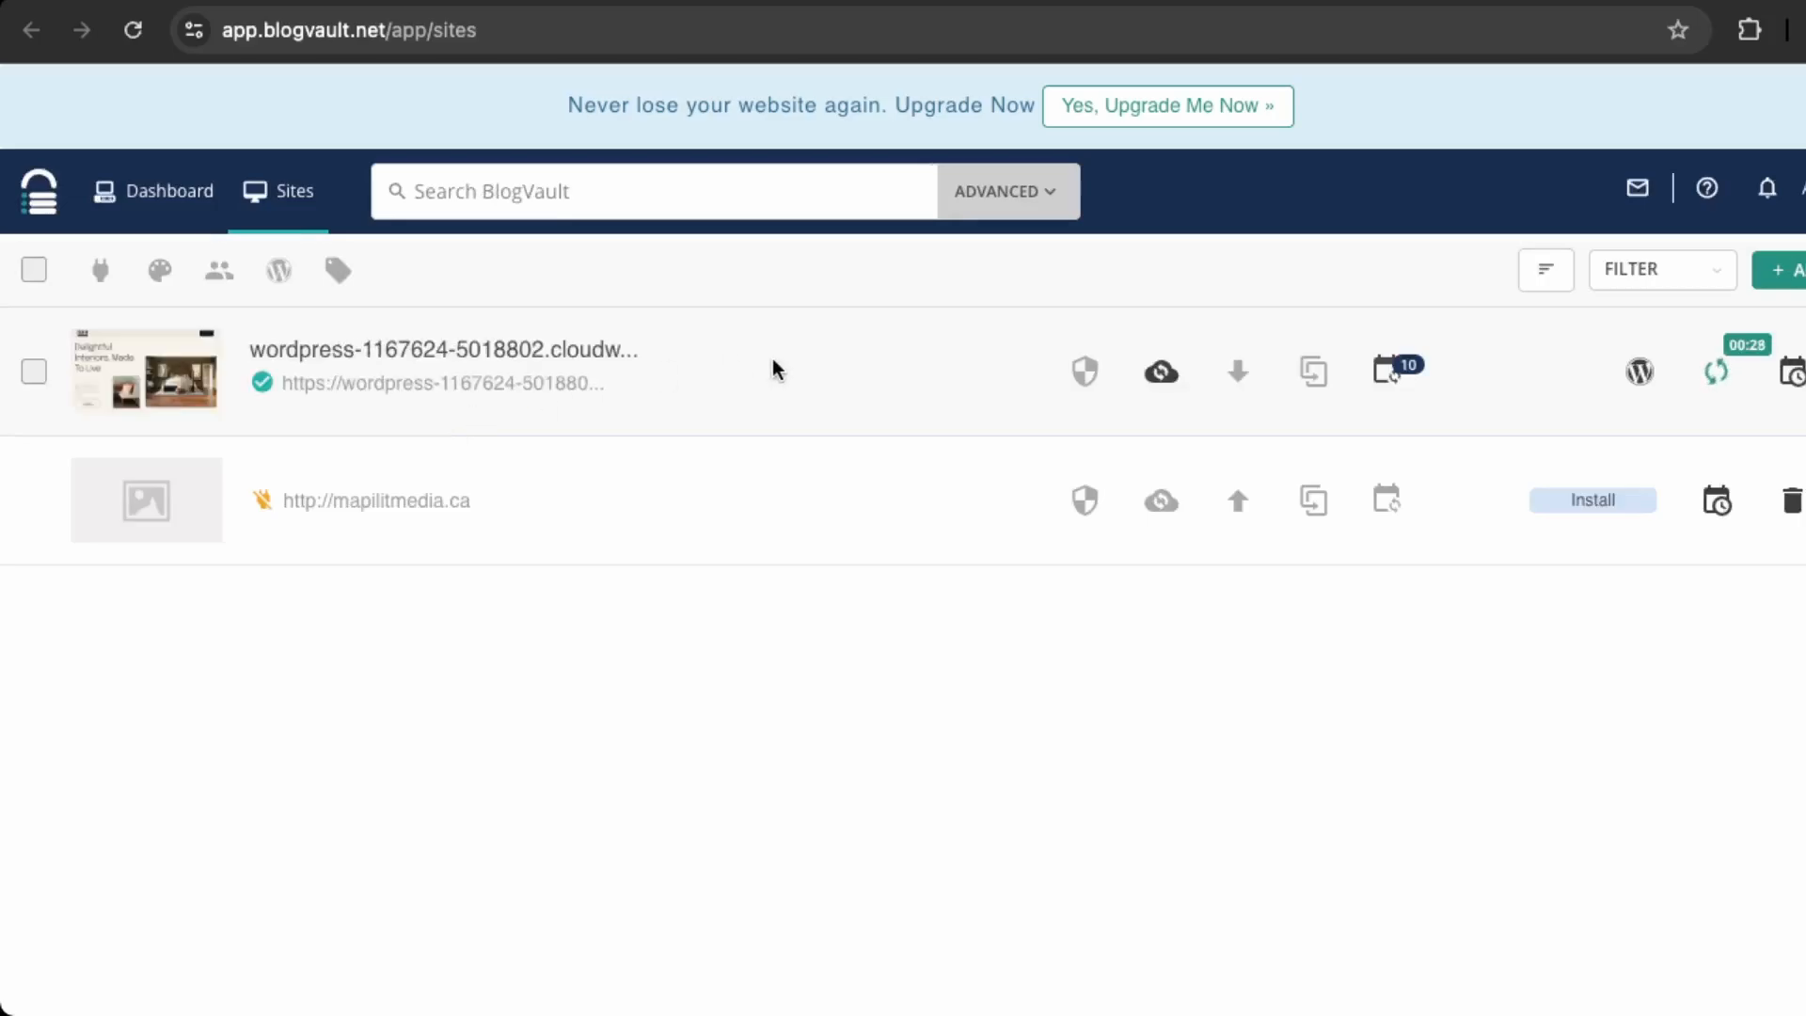
click(539, 350)
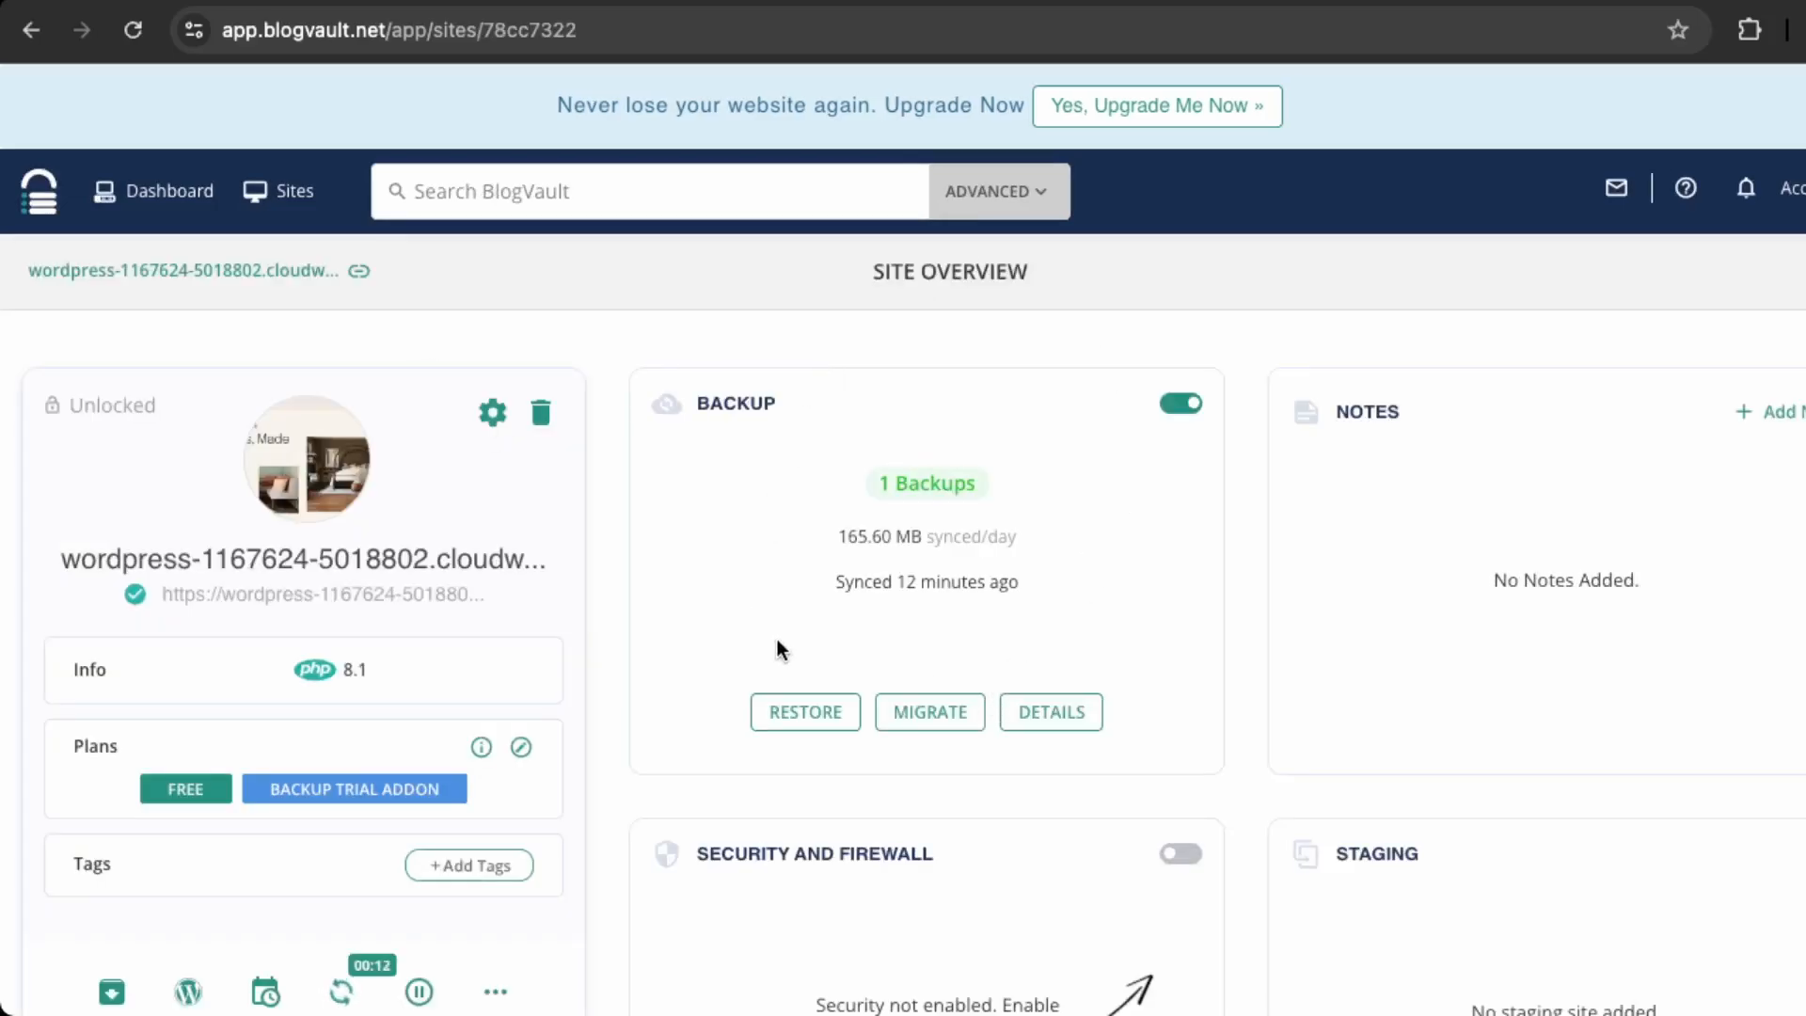
scroll(878, 677, down, 1)
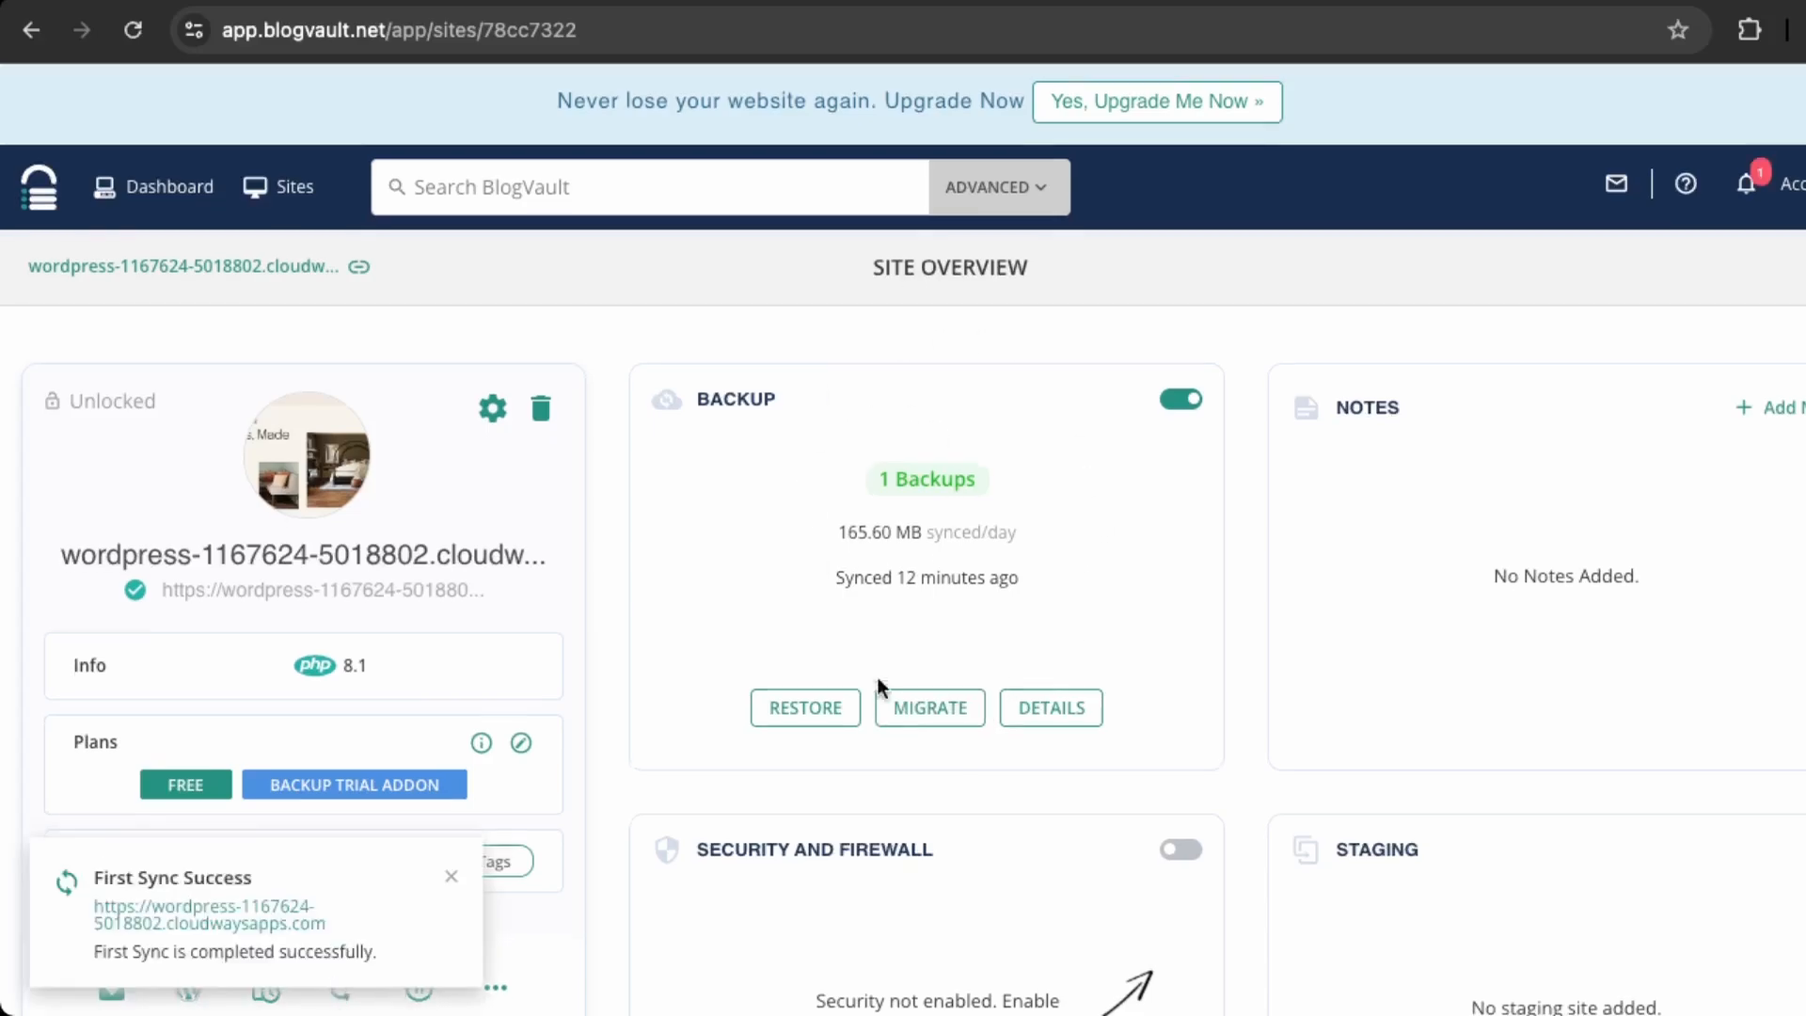
- Examine the Selective Restore options for the site's backup and return to the site overview
click(822, 713)
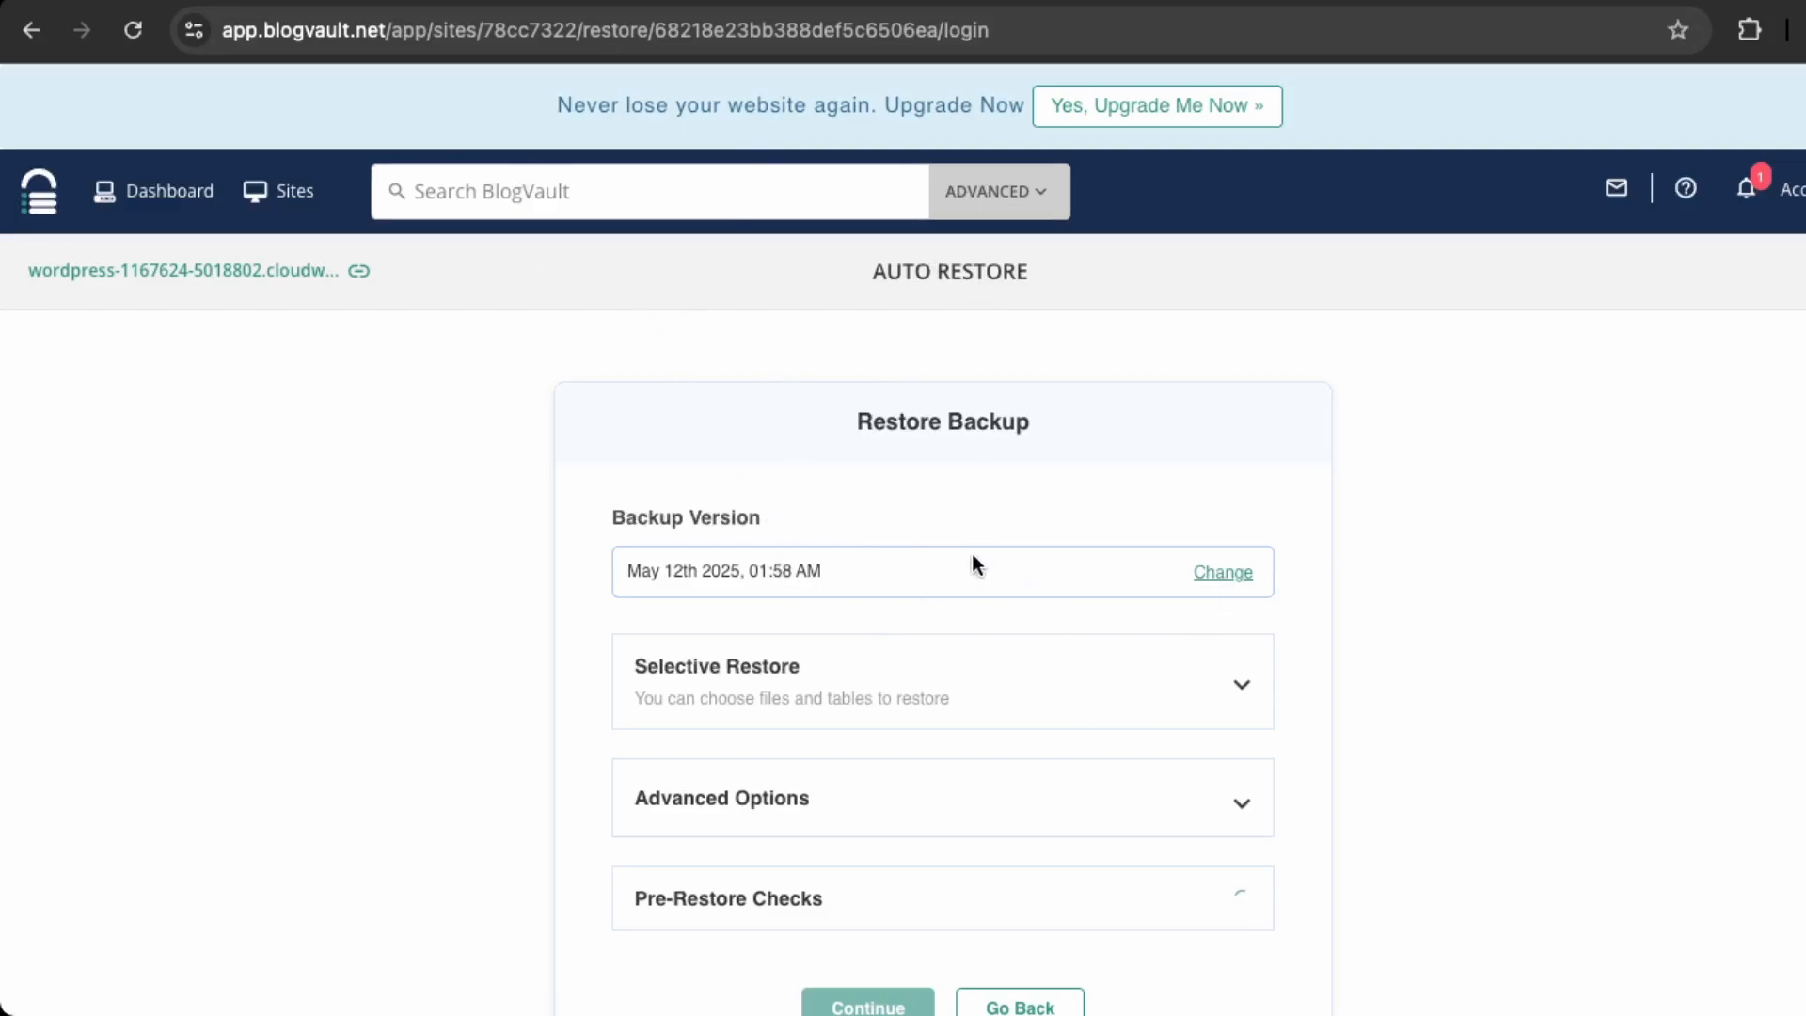
click(948, 699)
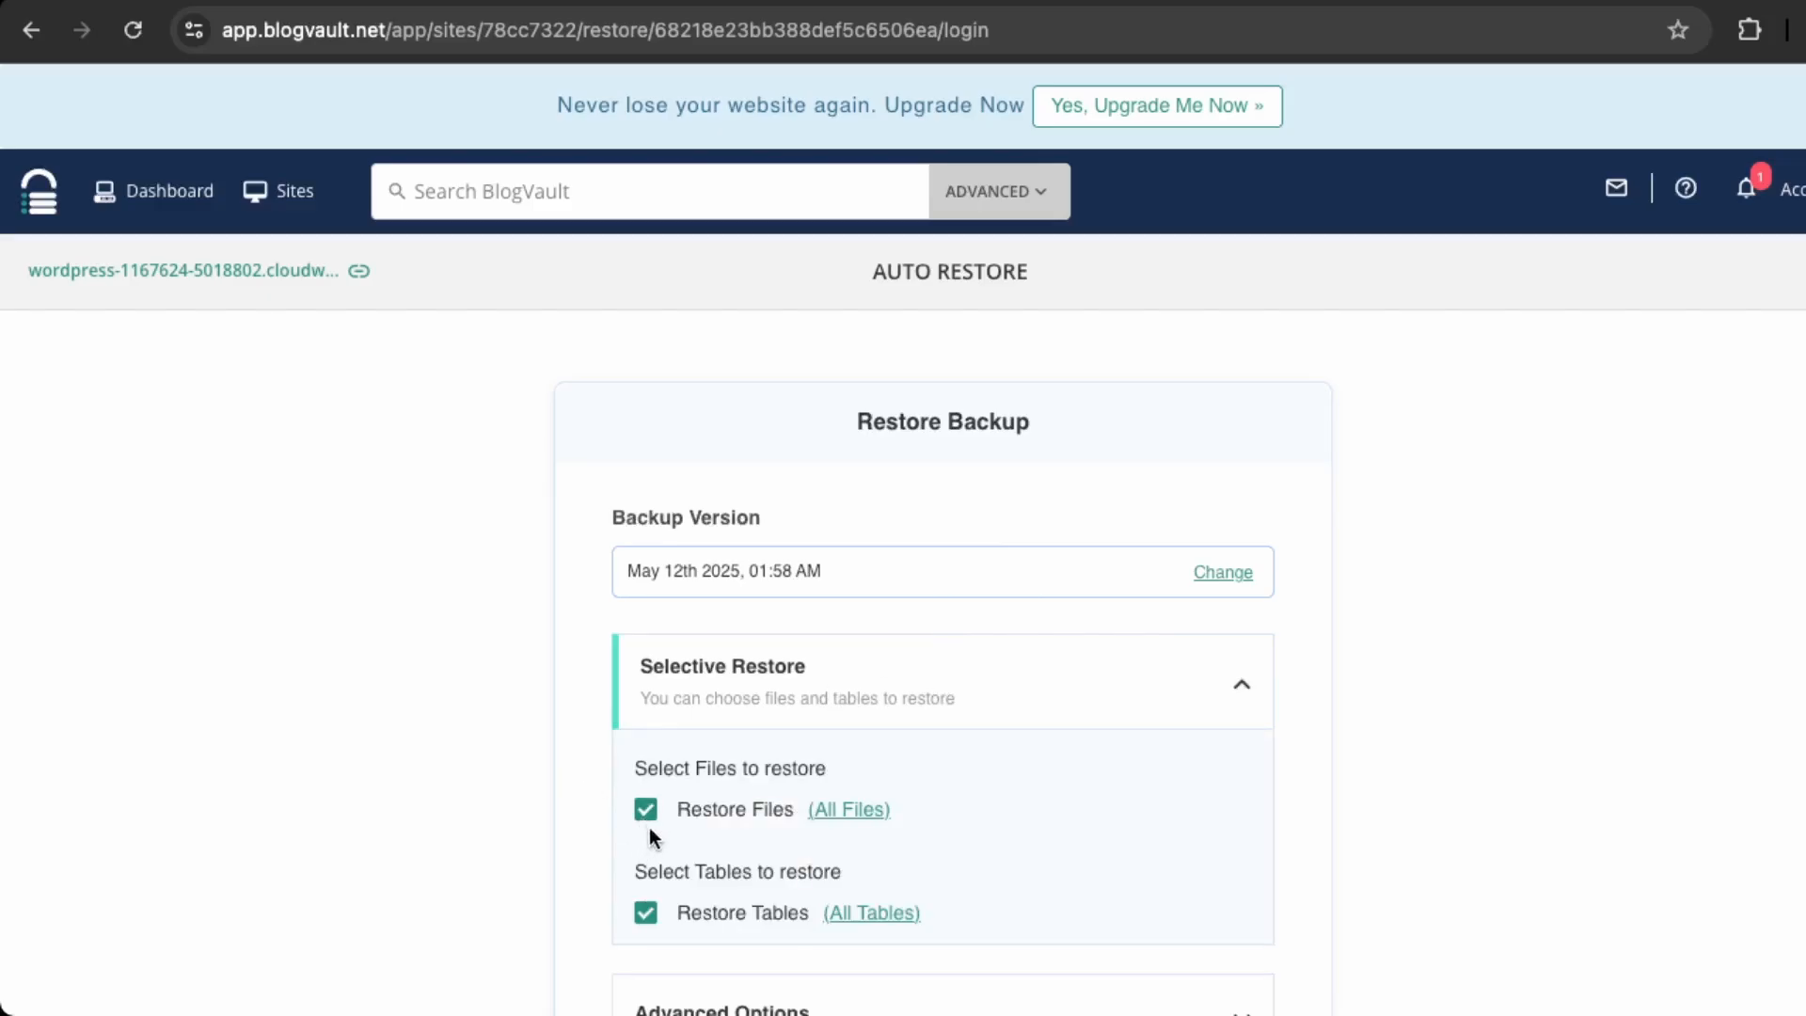
click(31, 30)
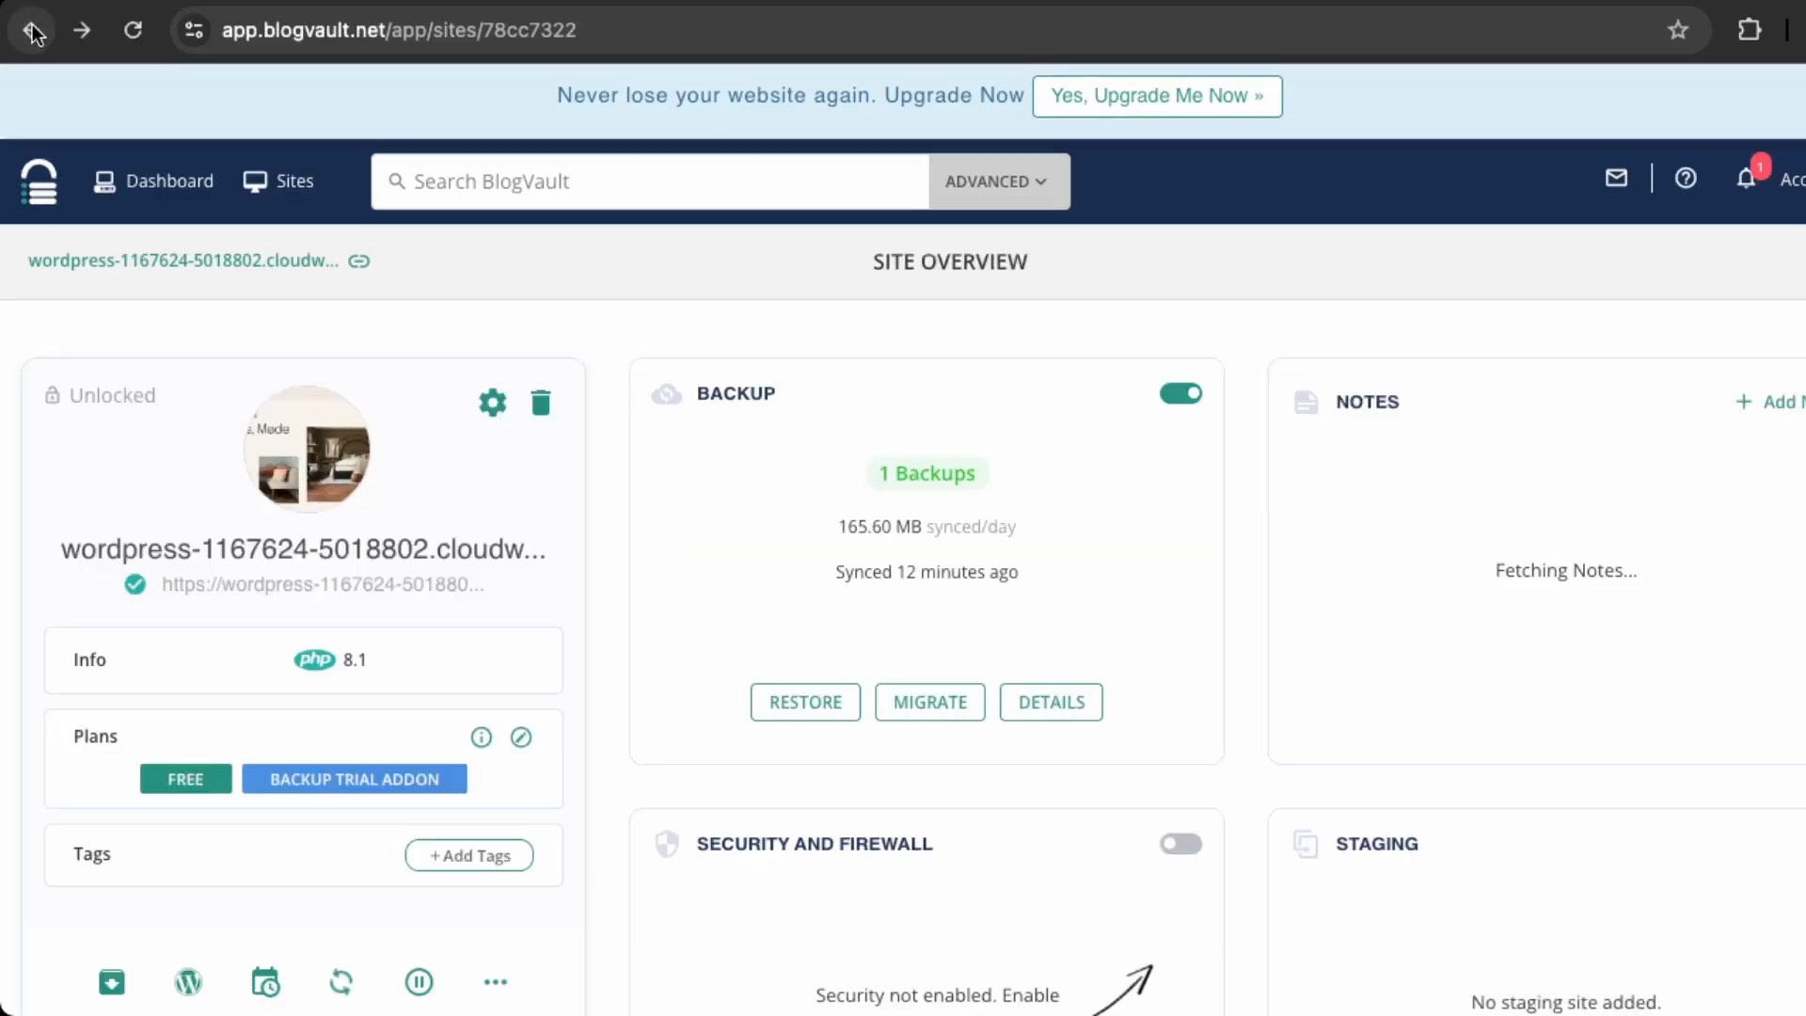
- Examine the backup migration form, including its destination URL, FTP details, database credentials and selective migration sections
click(935, 712)
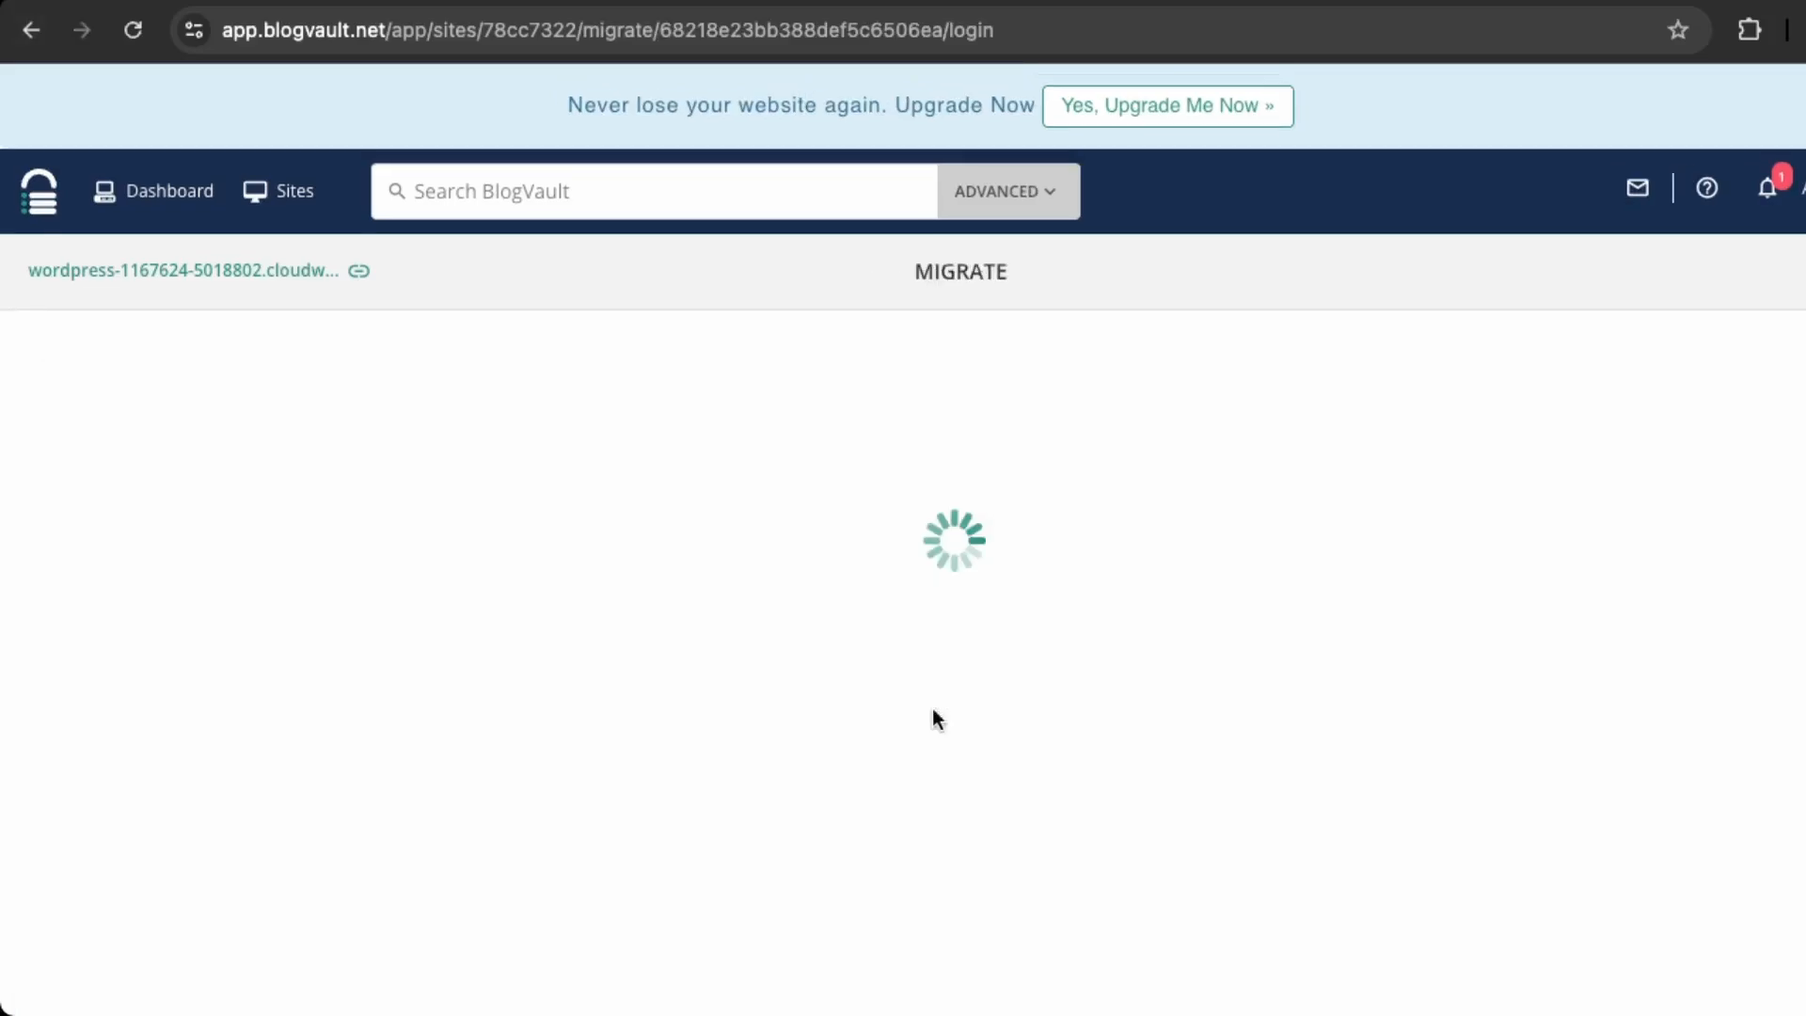
scroll(772, 489, down, 2)
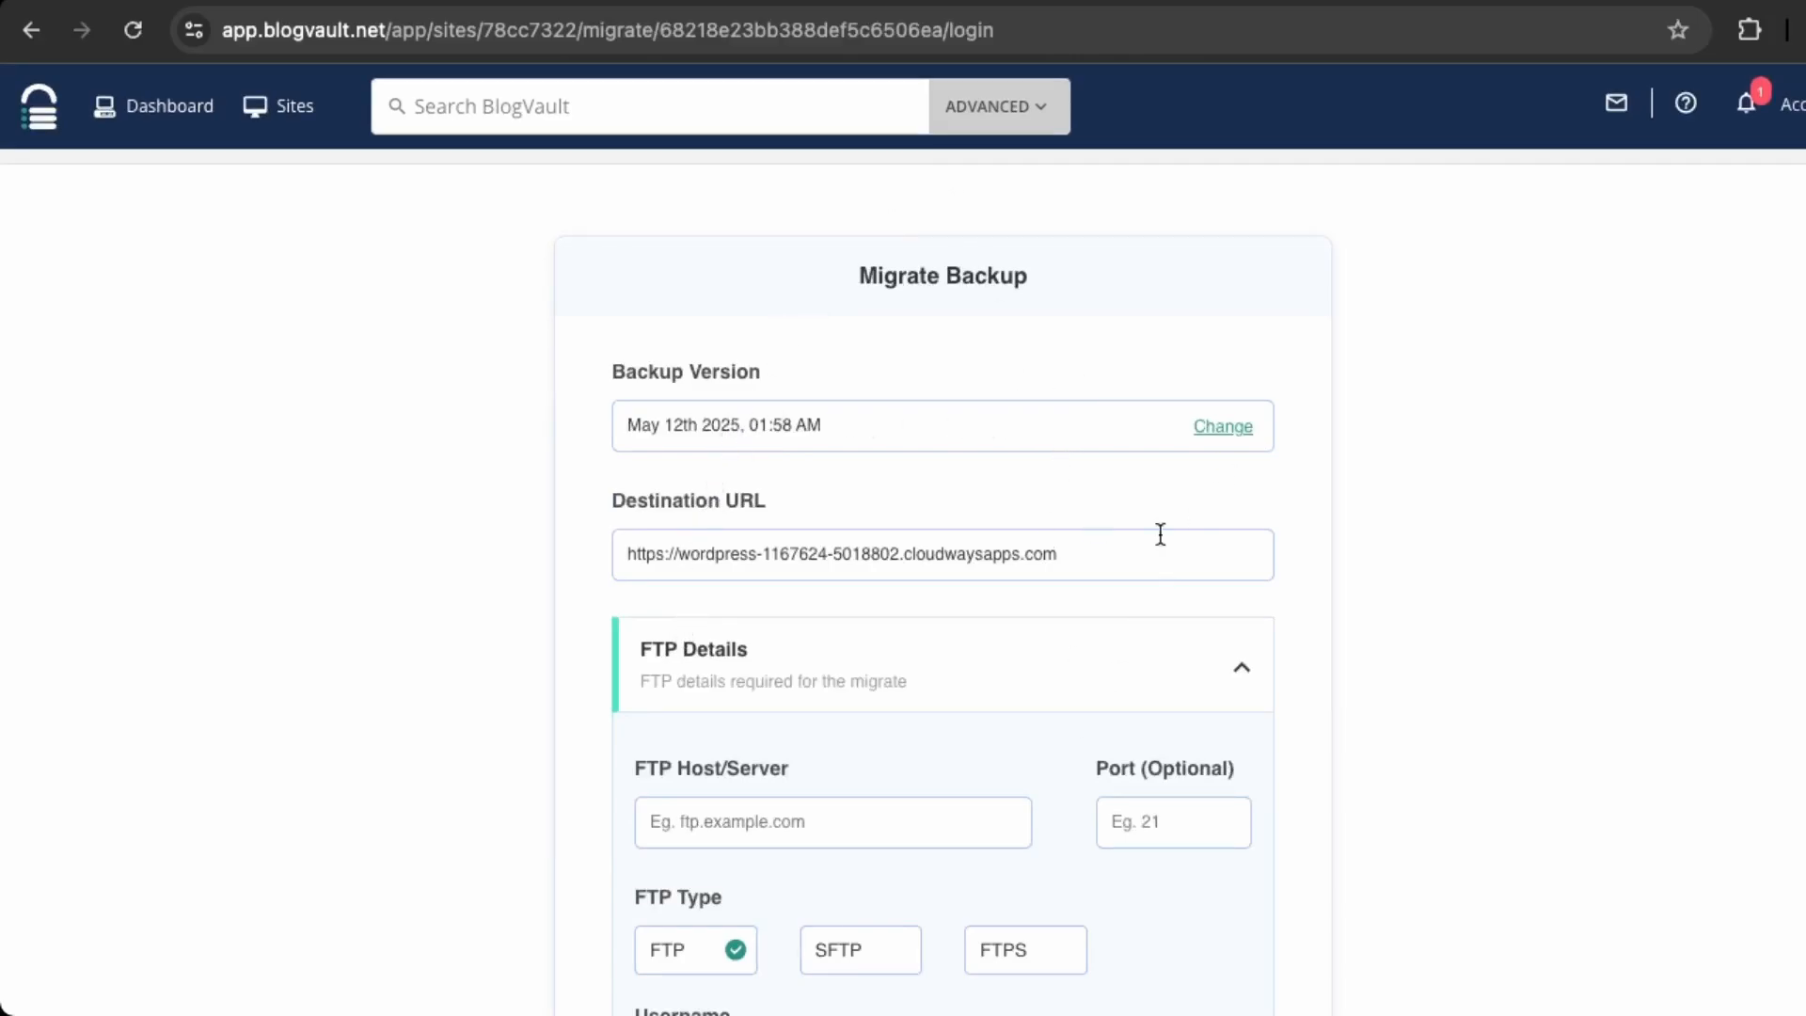
scroll(1129, 561, down, 3)
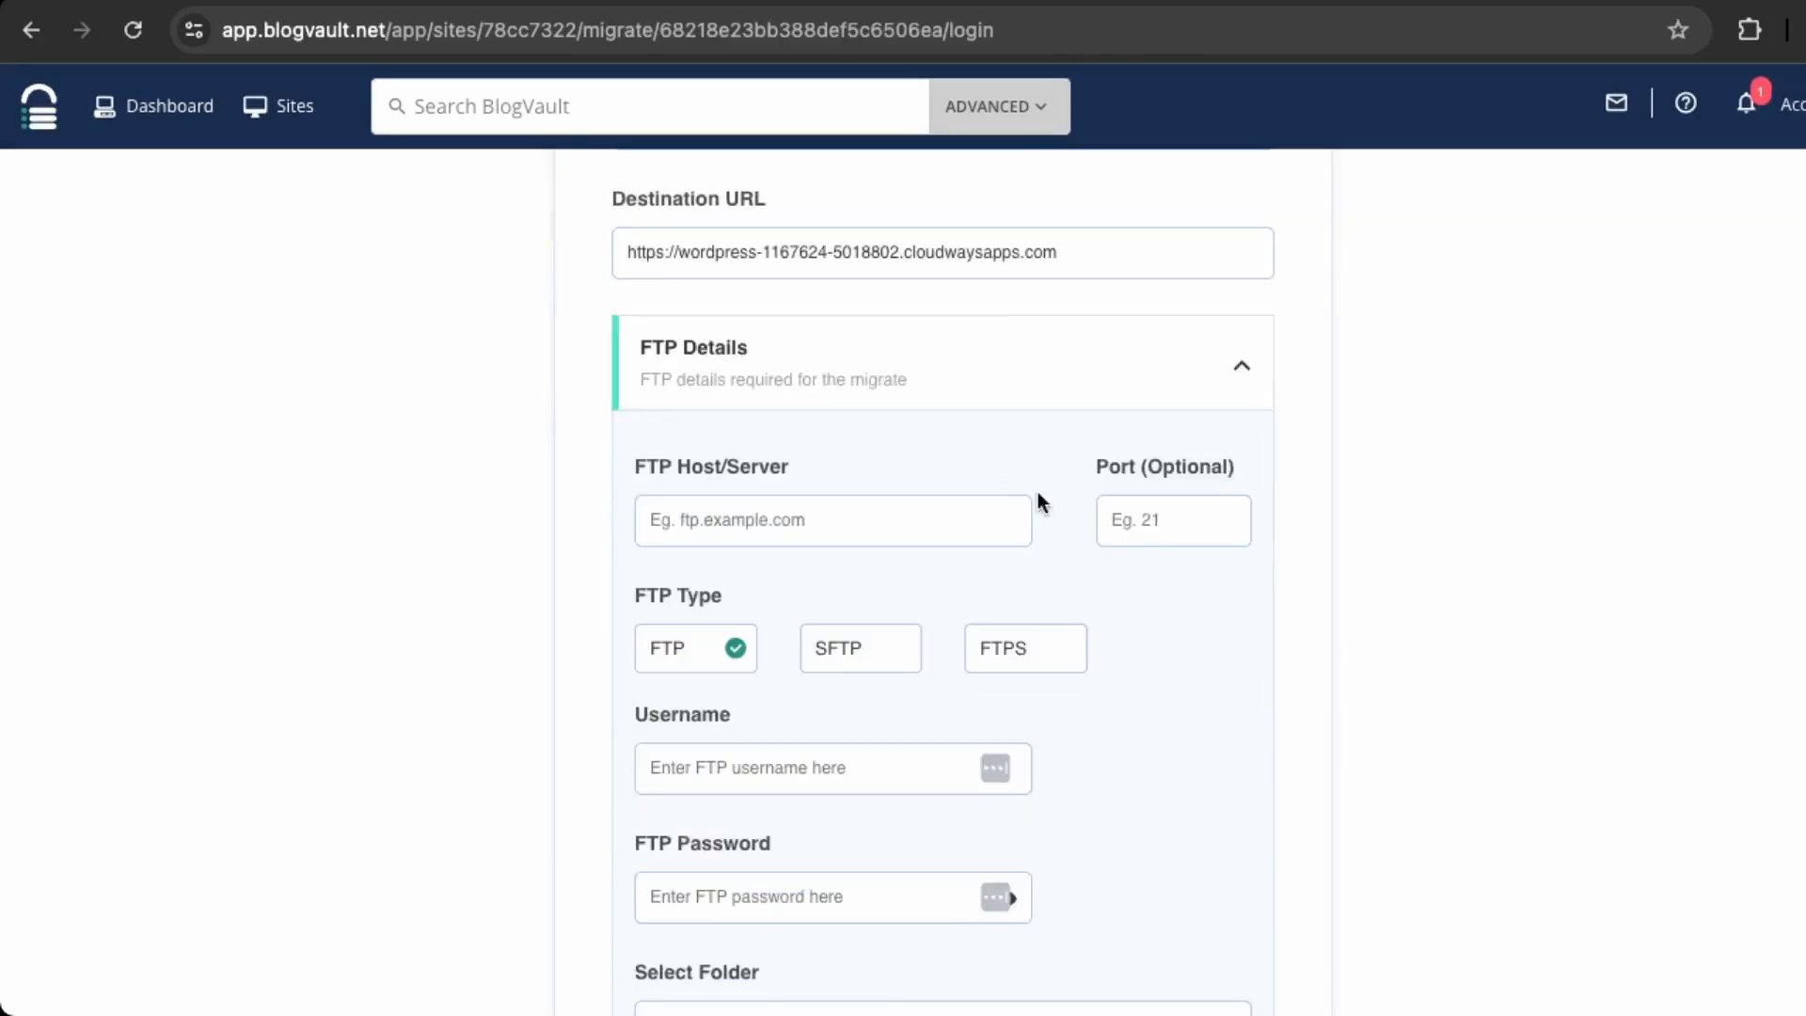
scroll(811, 608, down, 3)
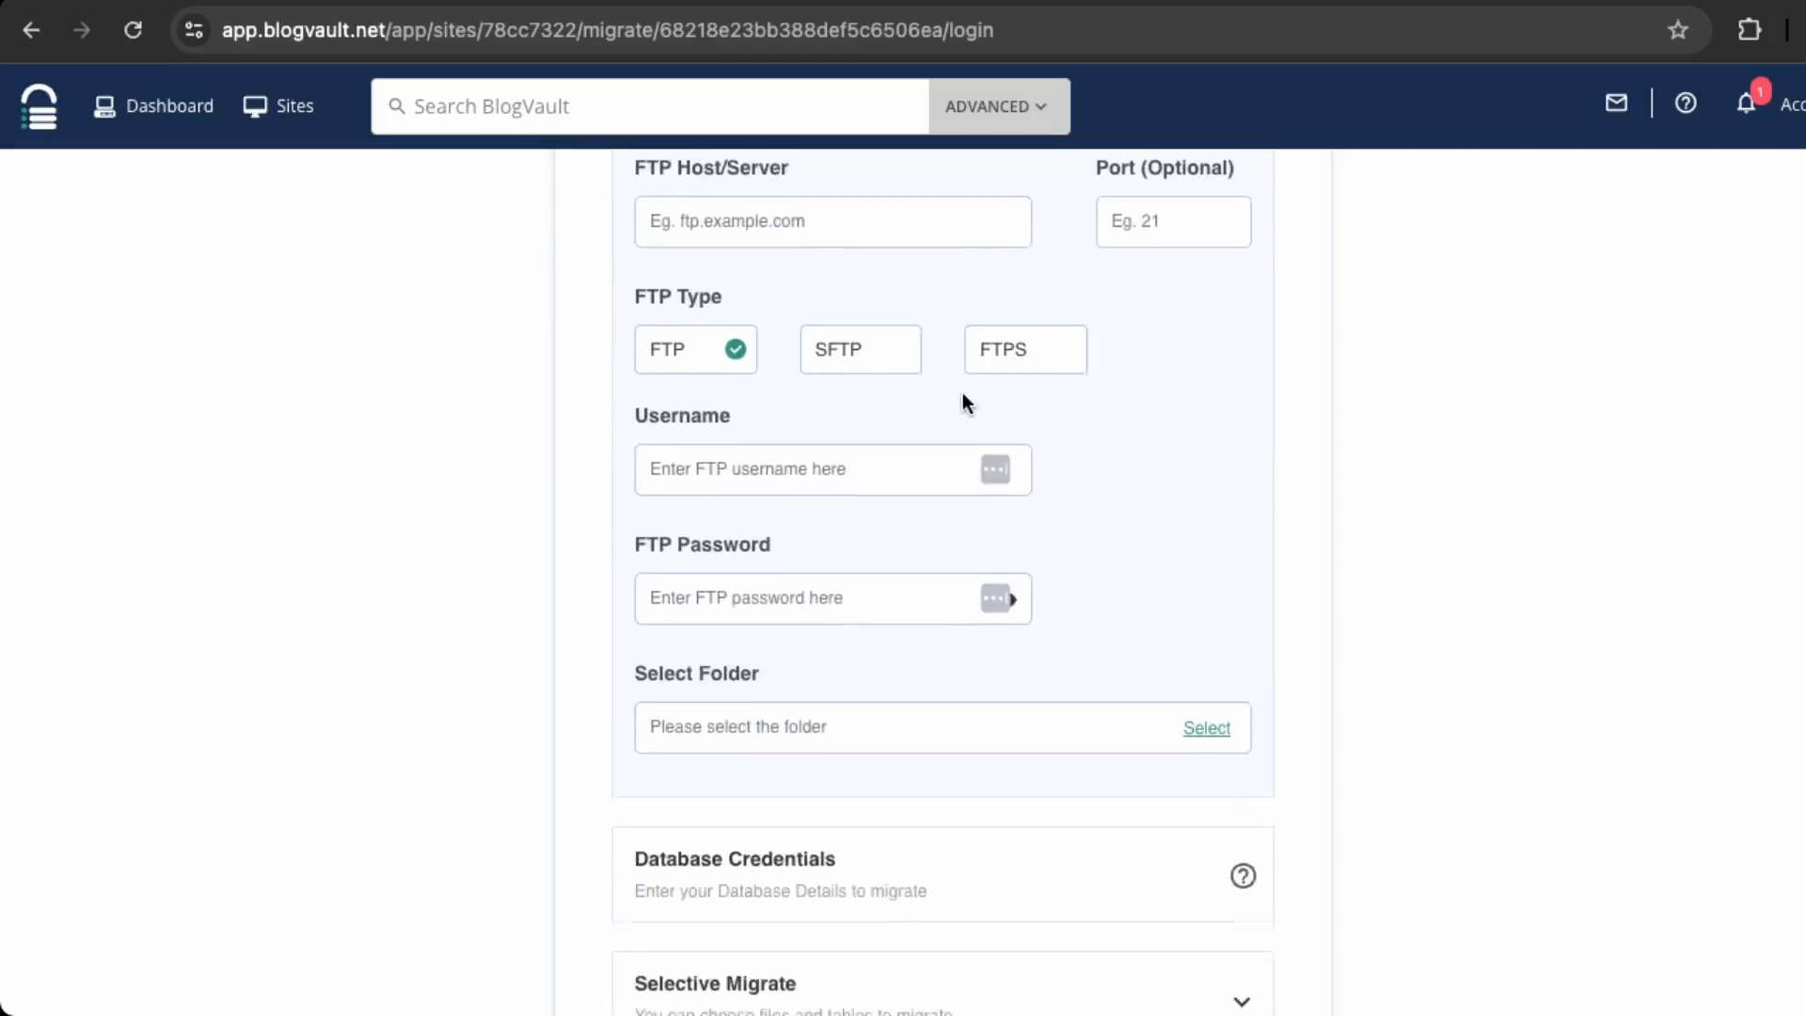
scroll(941, 414, down, 2)
scroll(903, 640, up, 2)
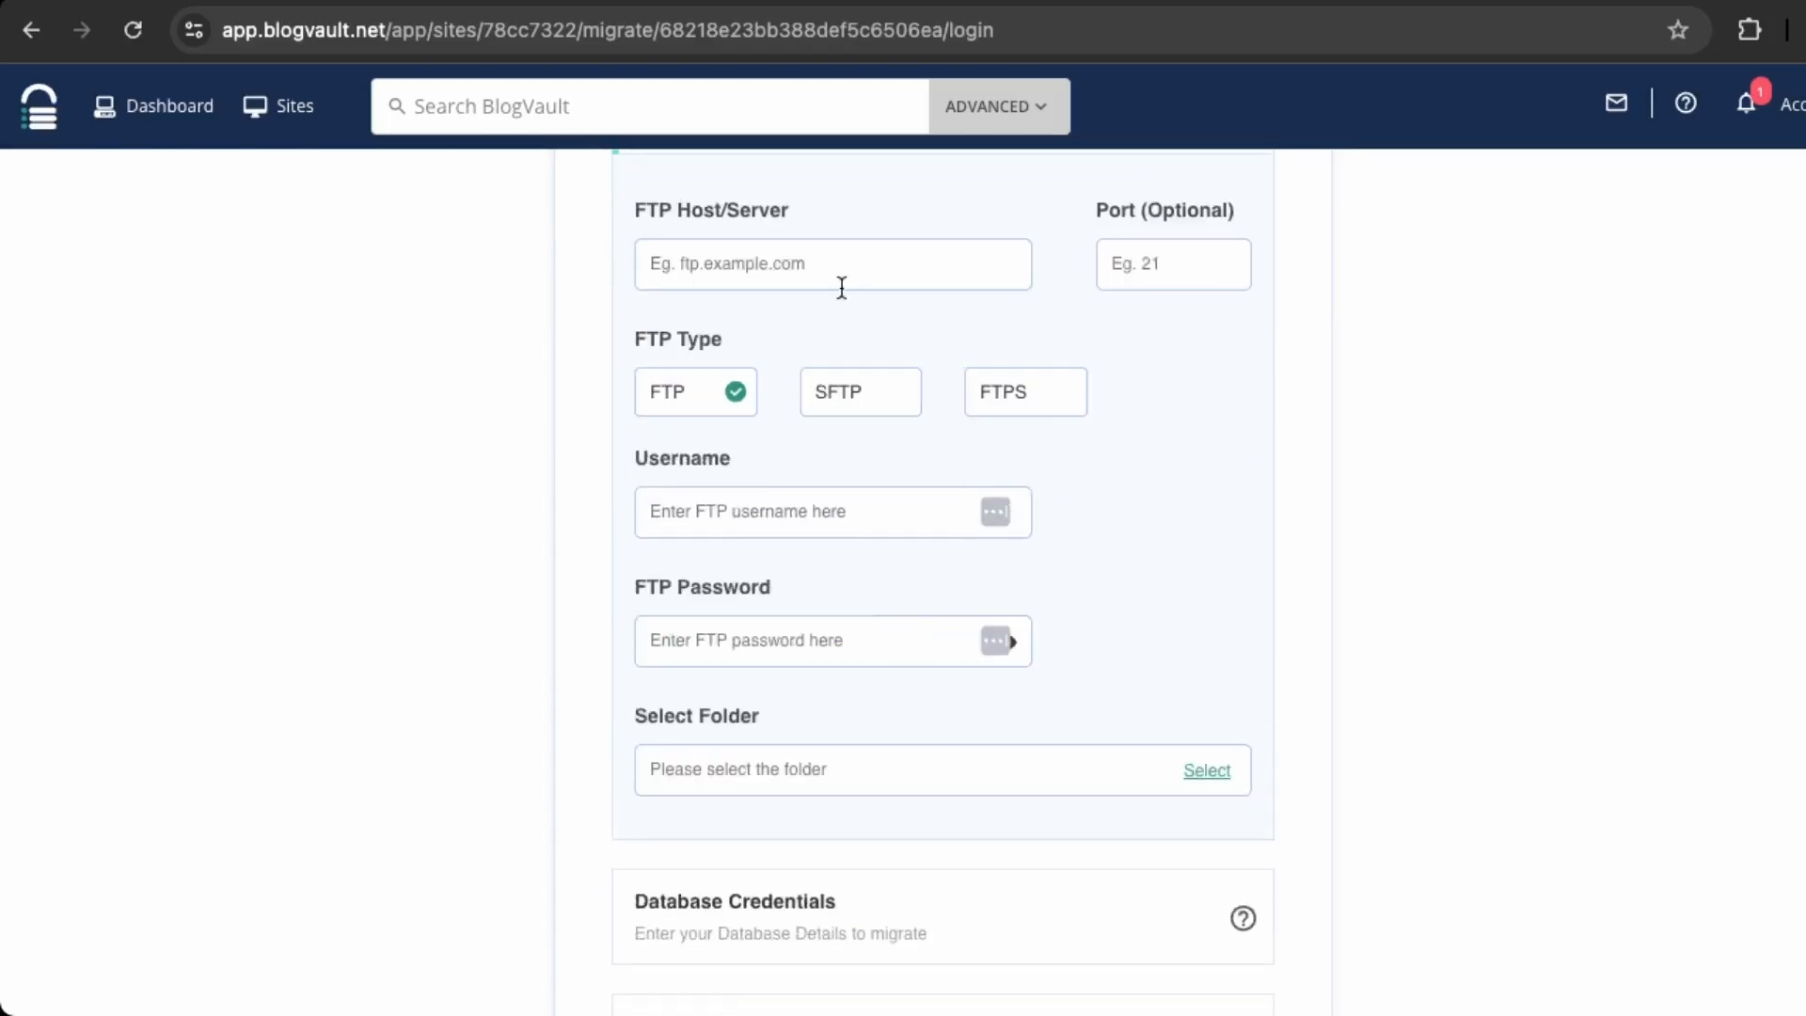
scroll(570, 734, down, 1)
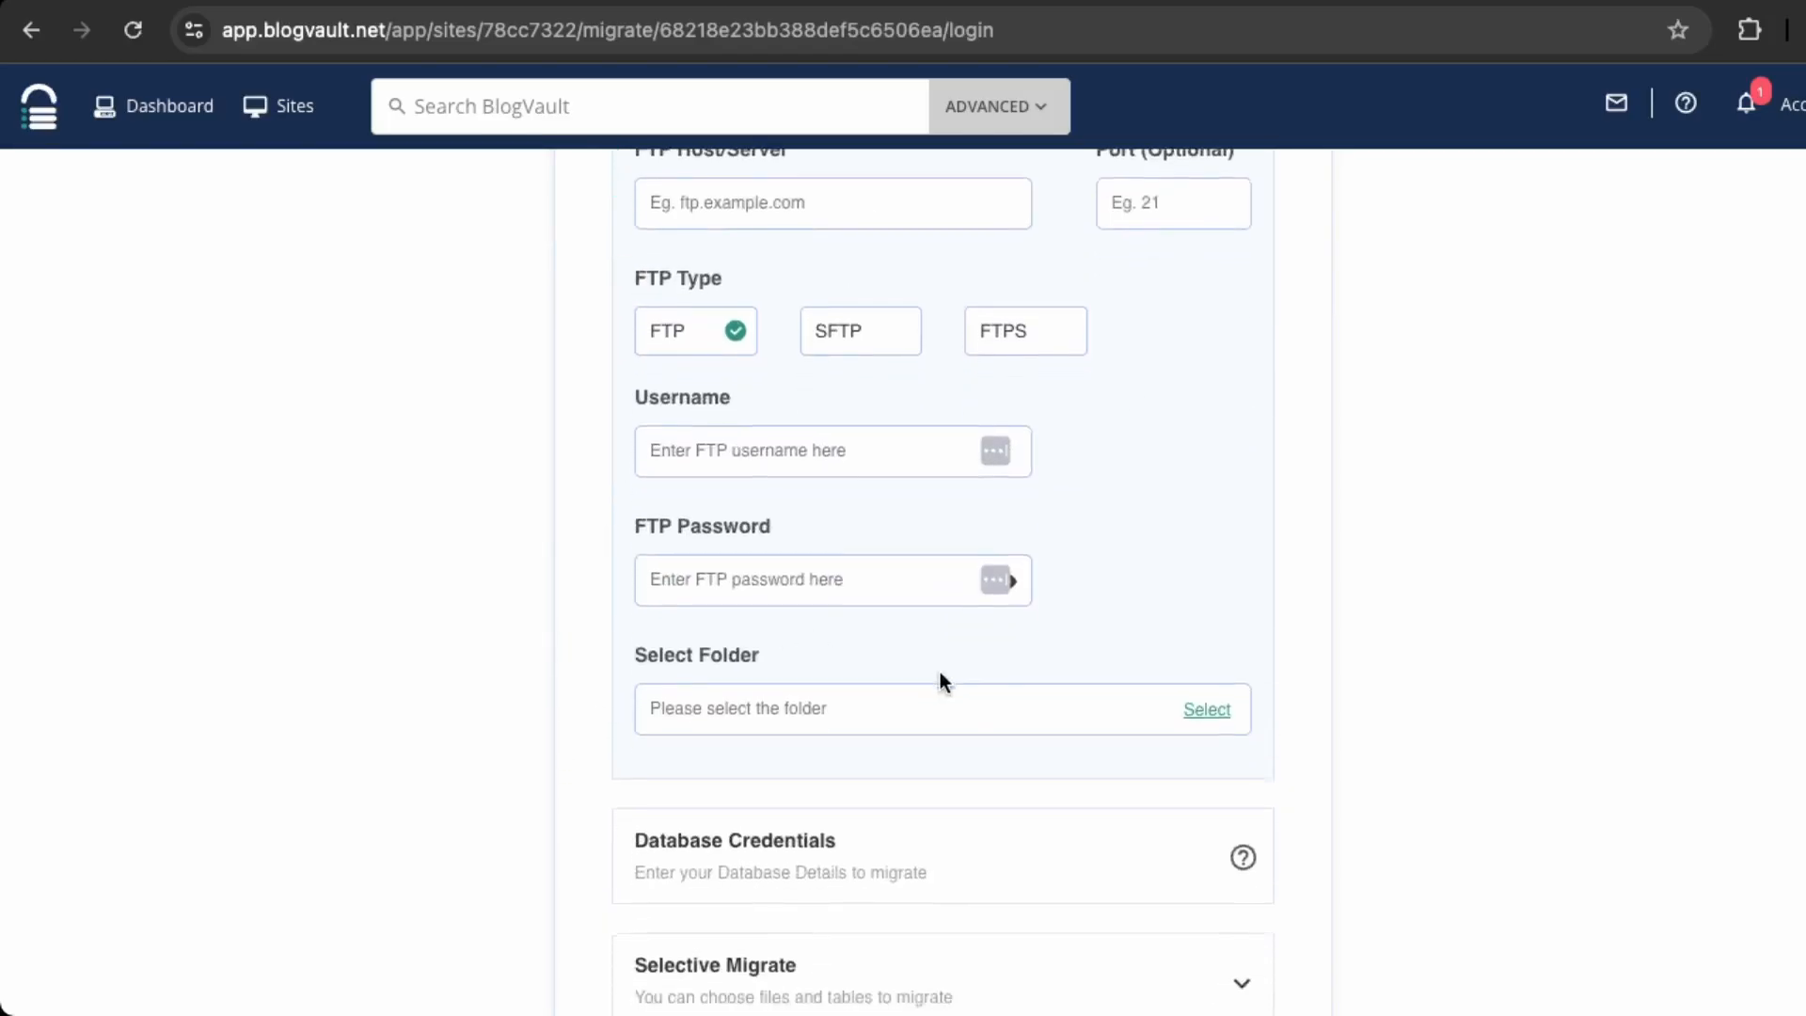
scroll(939, 673, down, 3)
scroll(780, 711, up, 3)
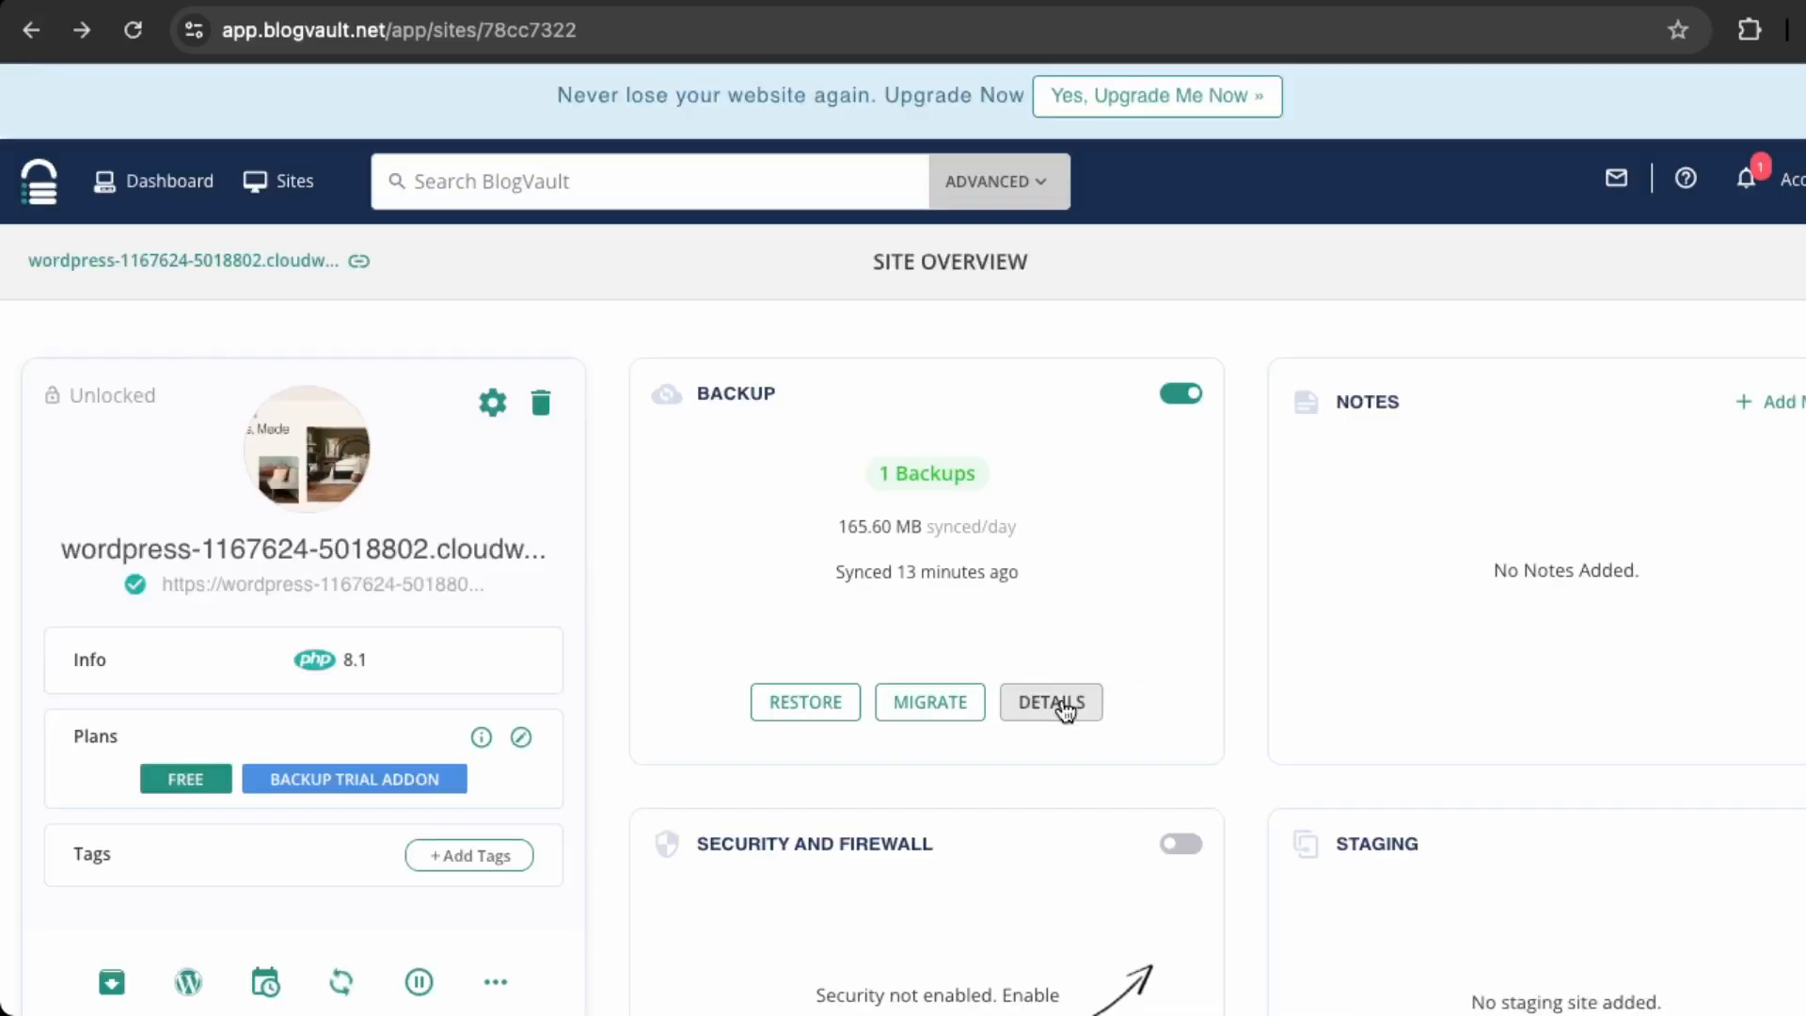
- Examine the backup details, including site health and backup stats, and return to the site overview
click(1095, 719)
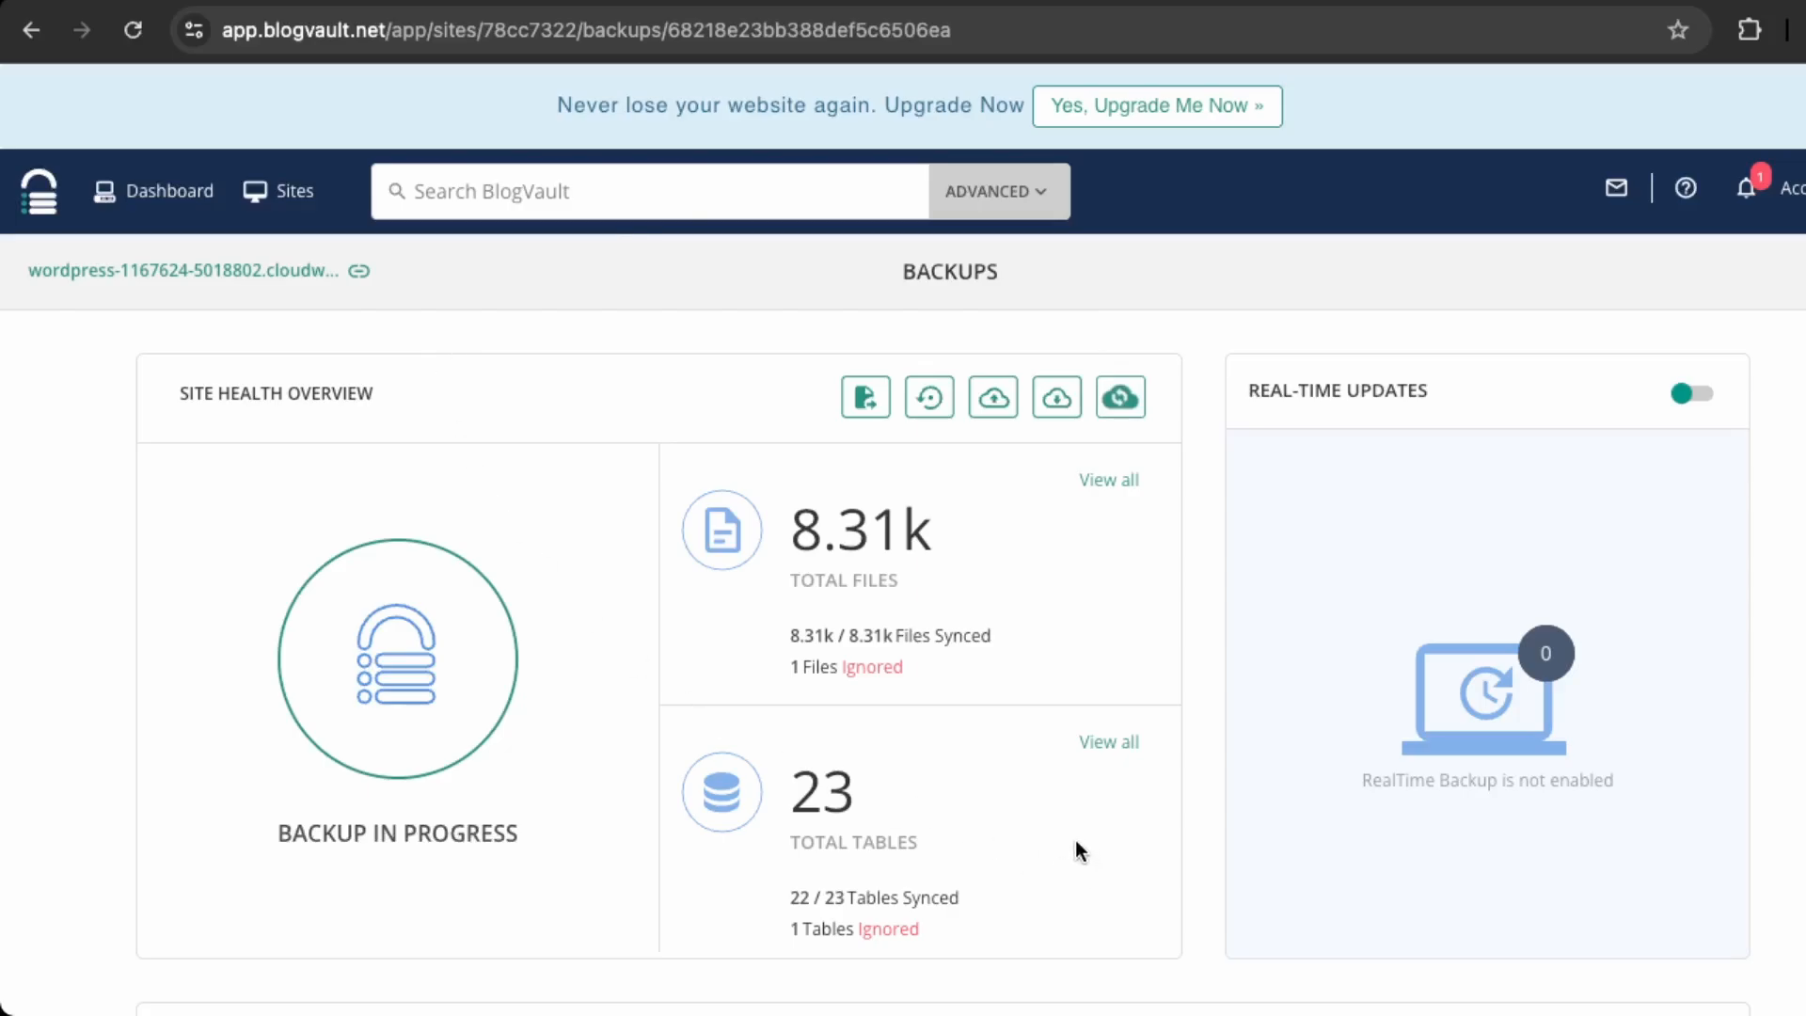
scroll(1075, 839, down, 2)
scroll(788, 517, down, 5)
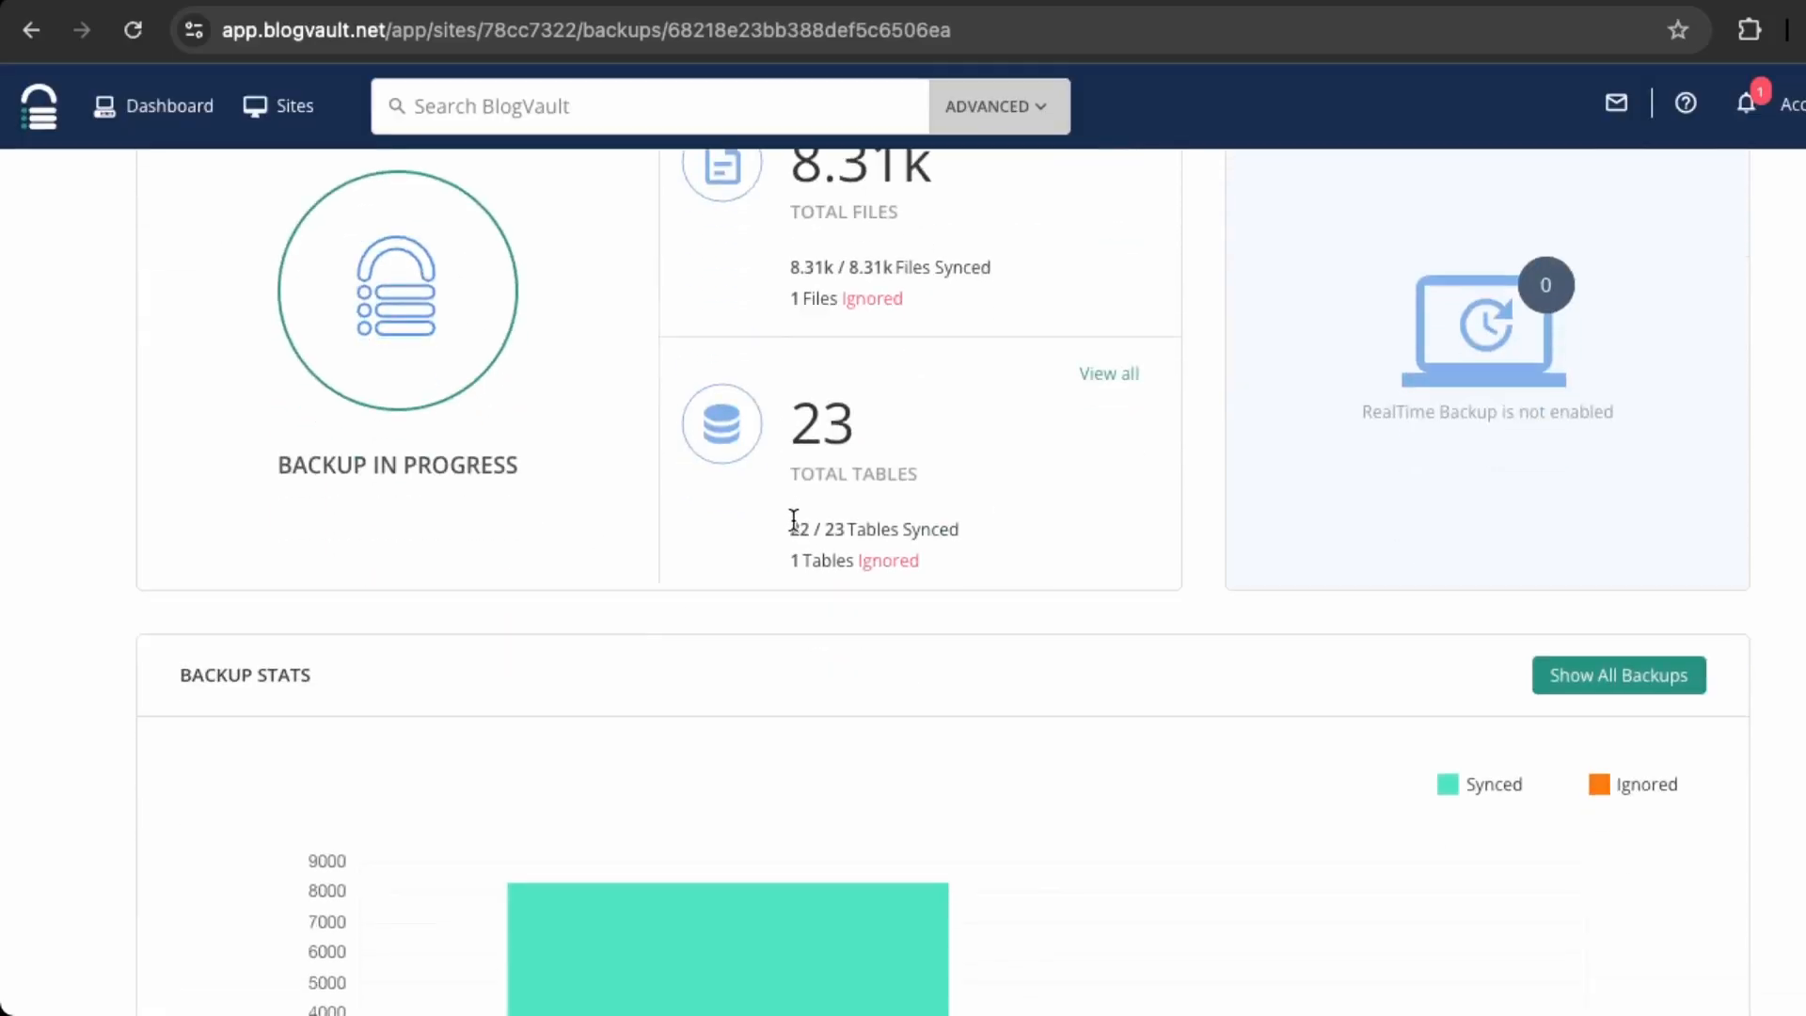
scroll(1182, 350, up, 7)
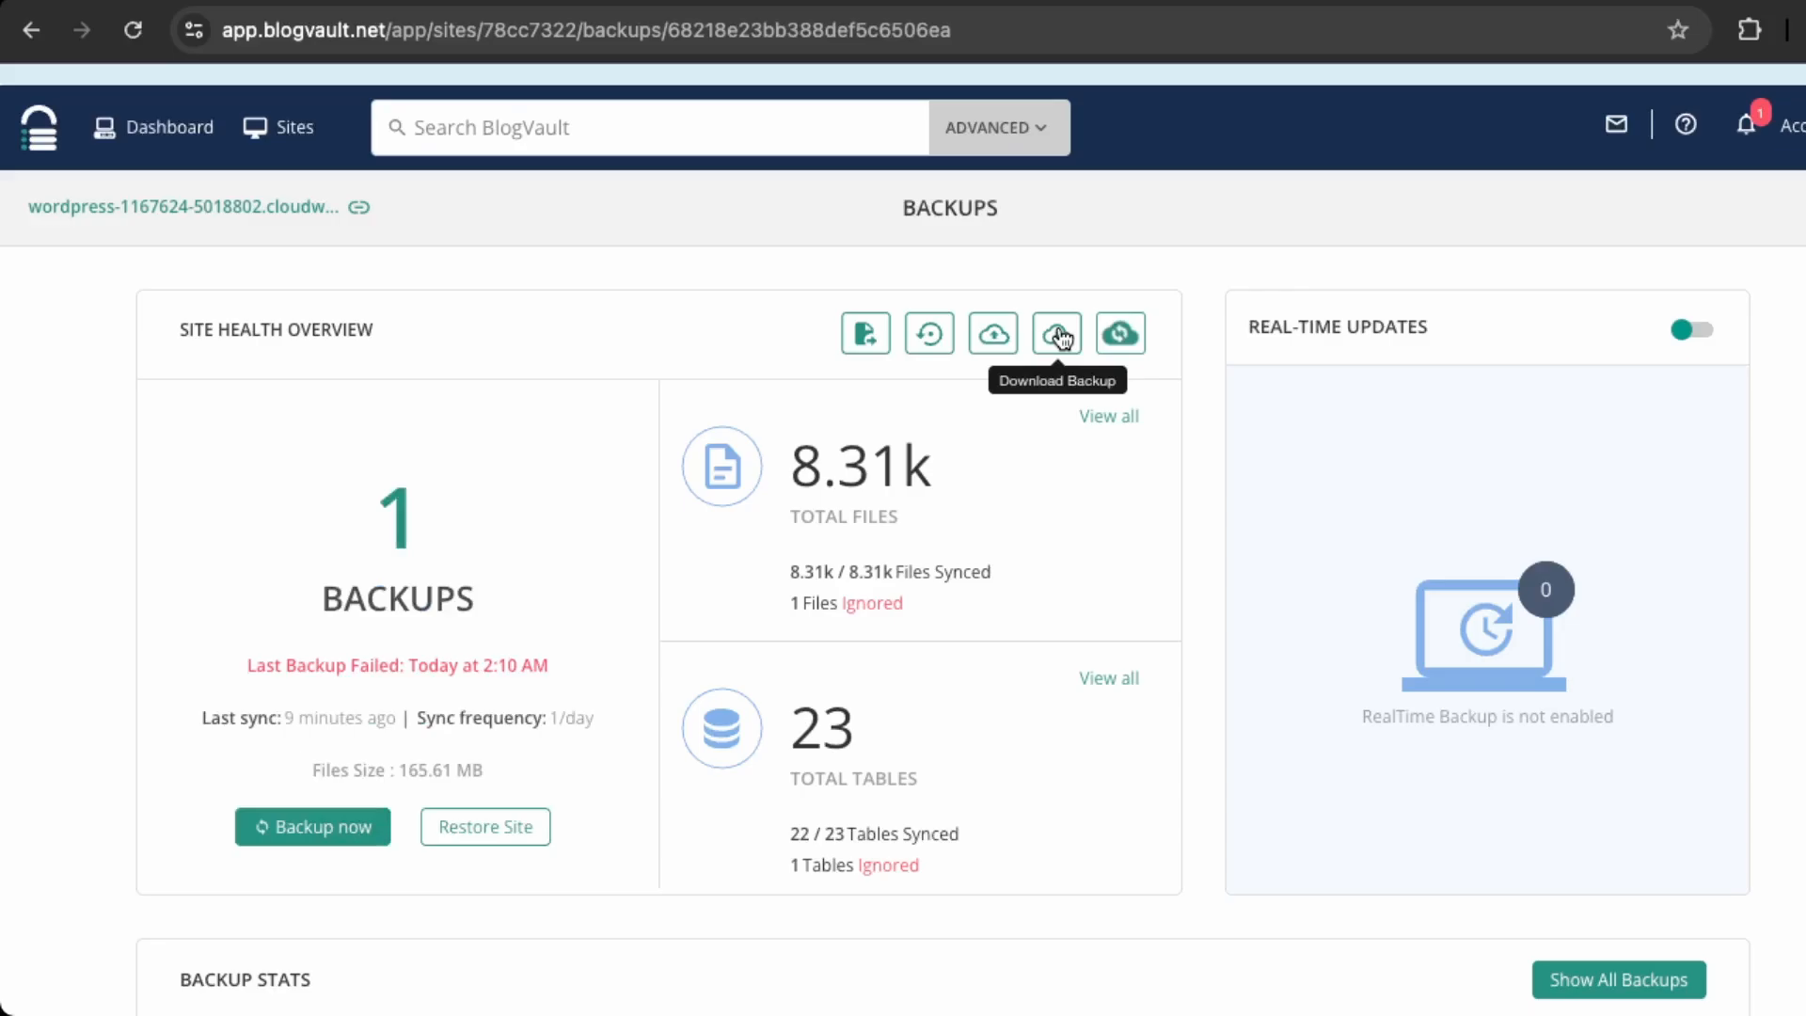
click(31, 30)
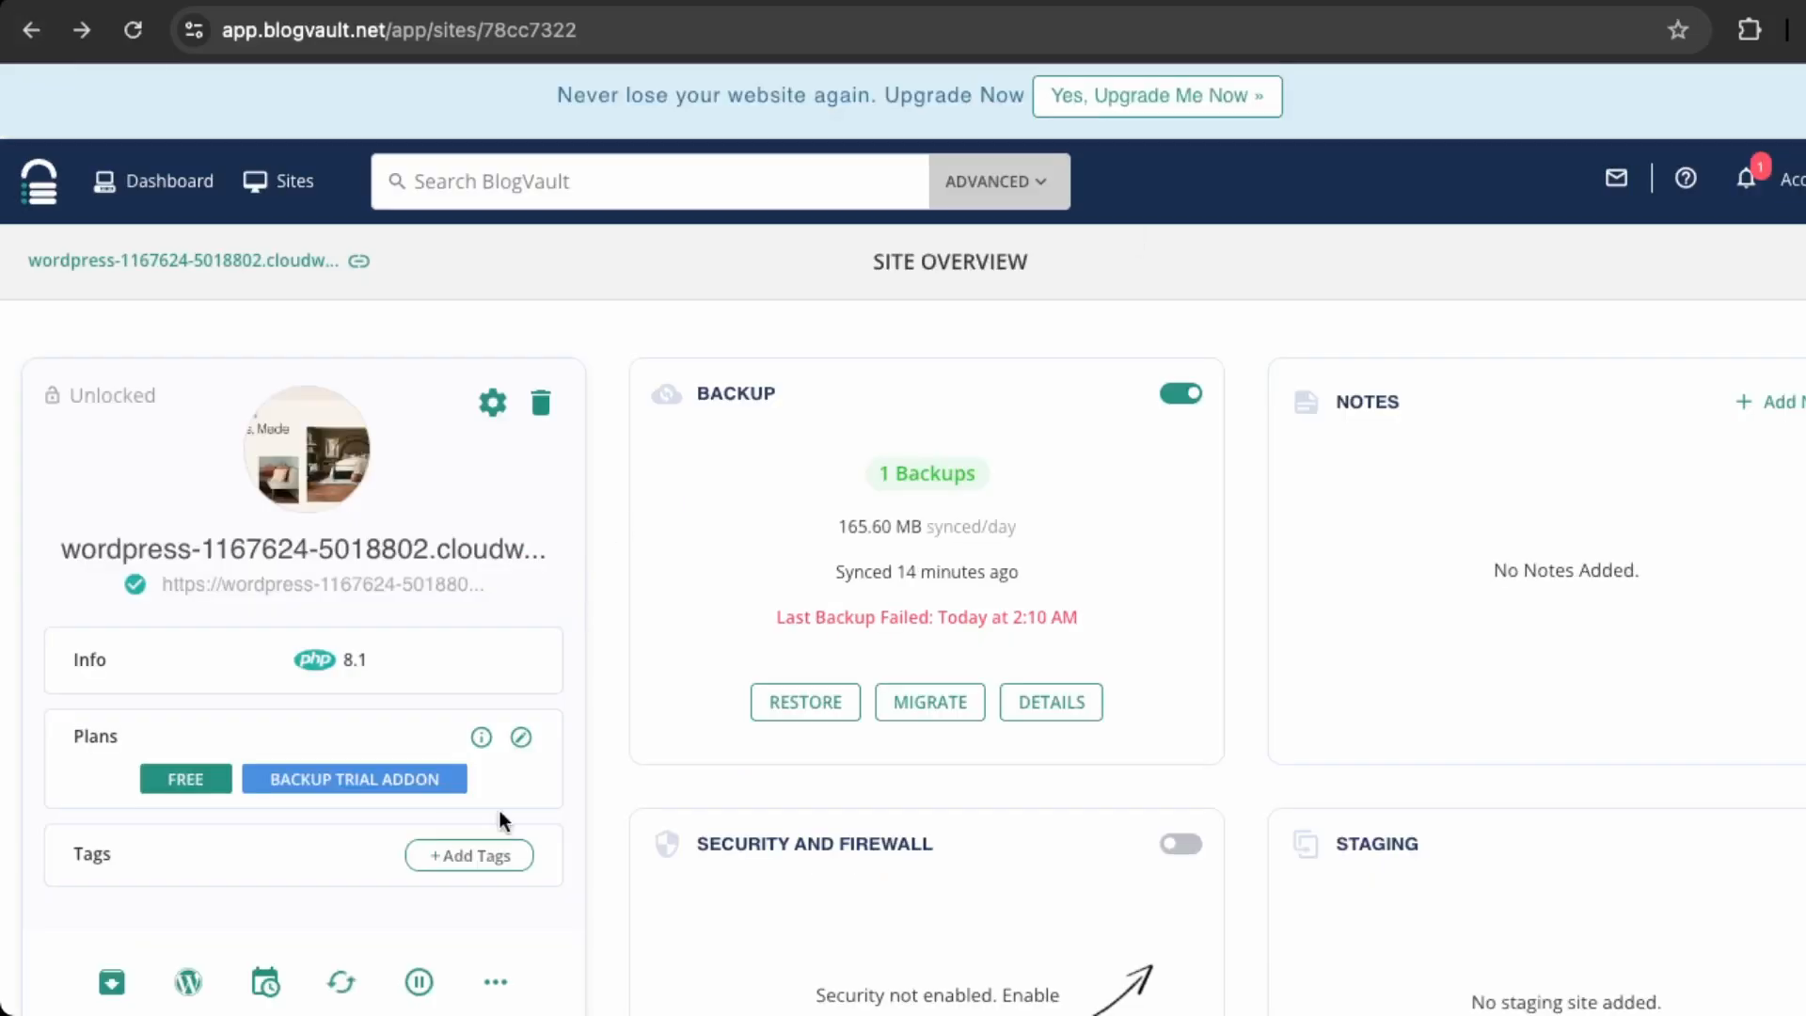
scroll(534, 883, down, 2)
scroll(527, 886, up, 1)
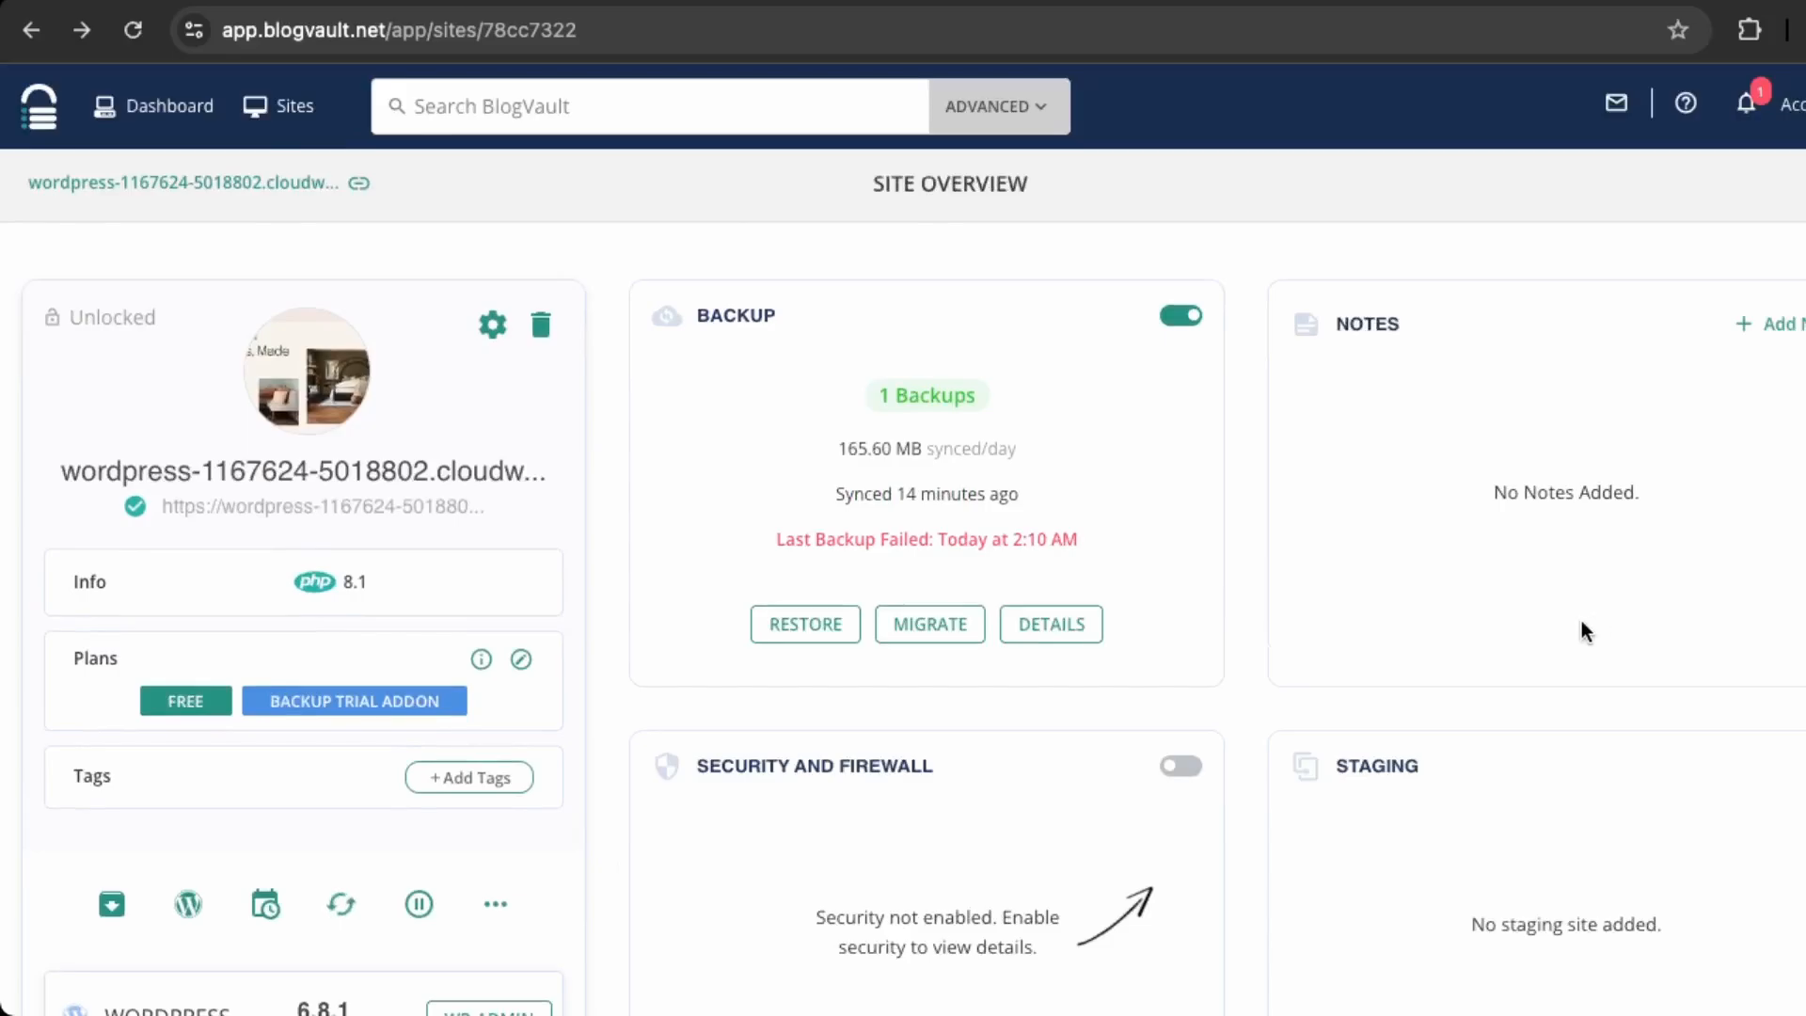
- Try to enable Security and Firewall for the site from its overview
scroll(1580, 628, up, 1)
scroll(1708, 440, down, 1)
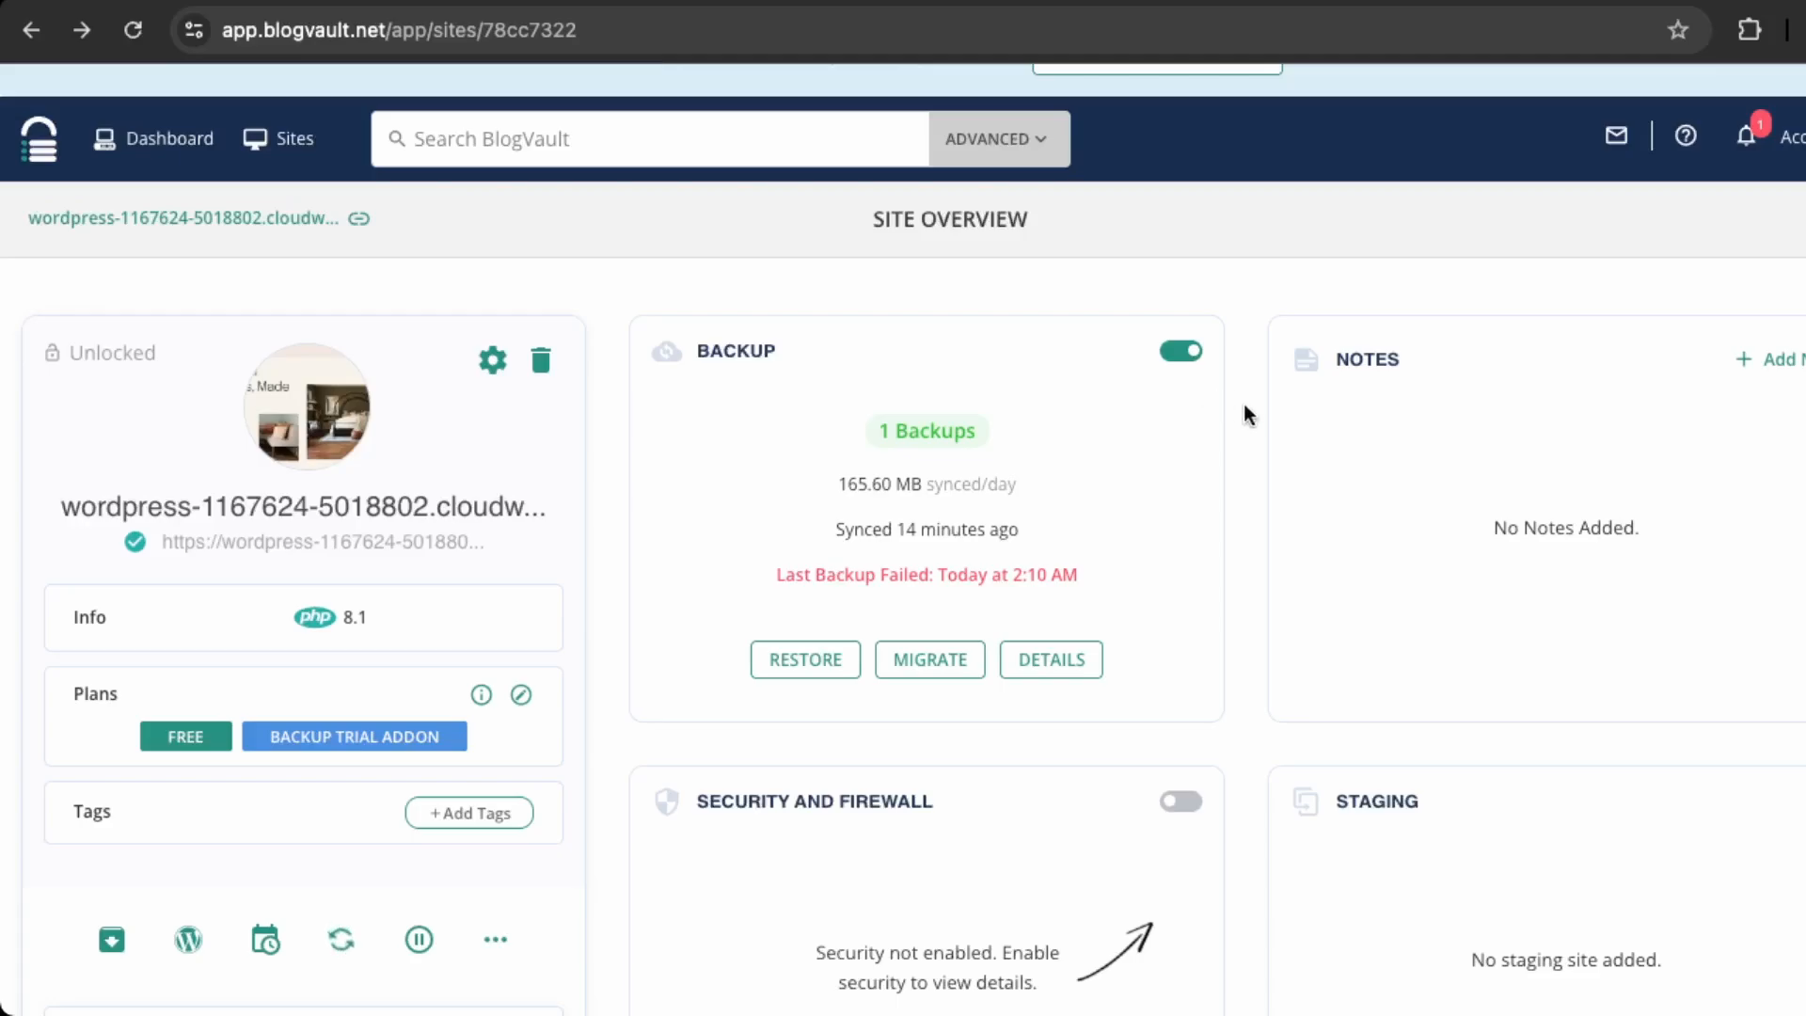
scroll(1451, 515, down, 3)
scroll(1450, 517, down, 1)
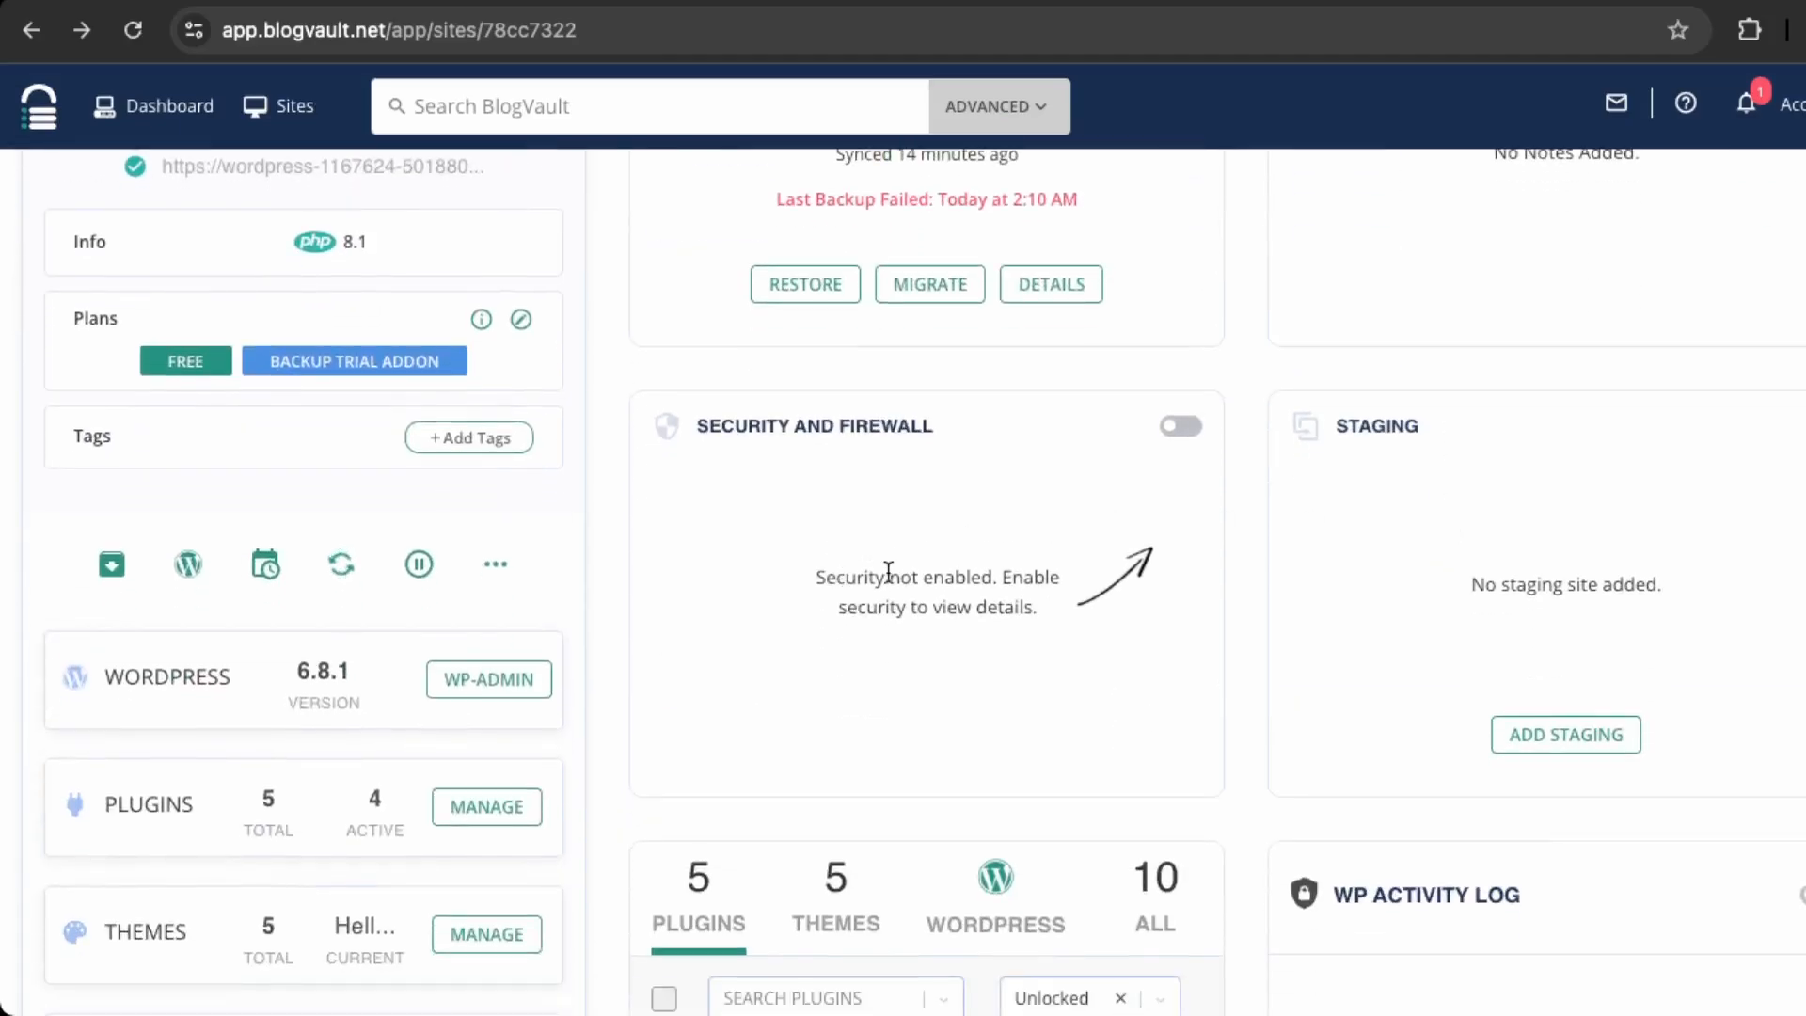
click(1184, 410)
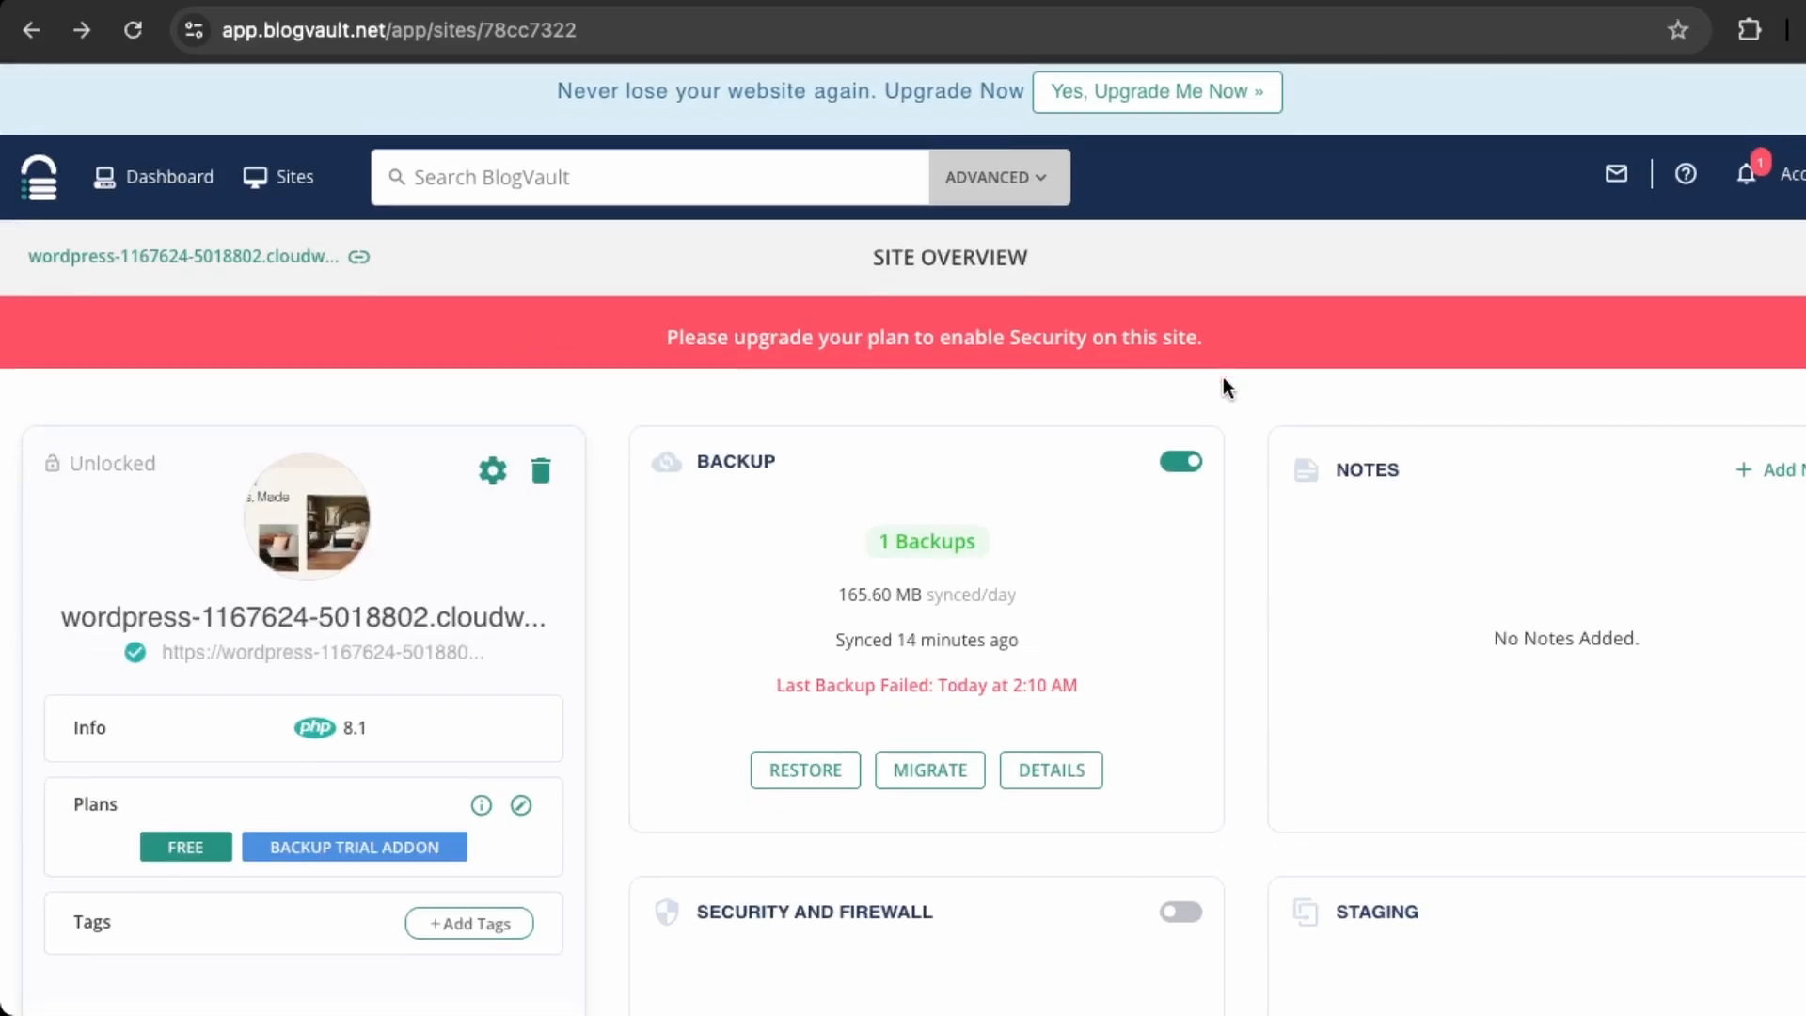
- Examine the form for adding a staging site, with its backup and PHP version options, and return to the site overview
scroll(1223, 376, down, 5)
scroll(1338, 449, down, 2)
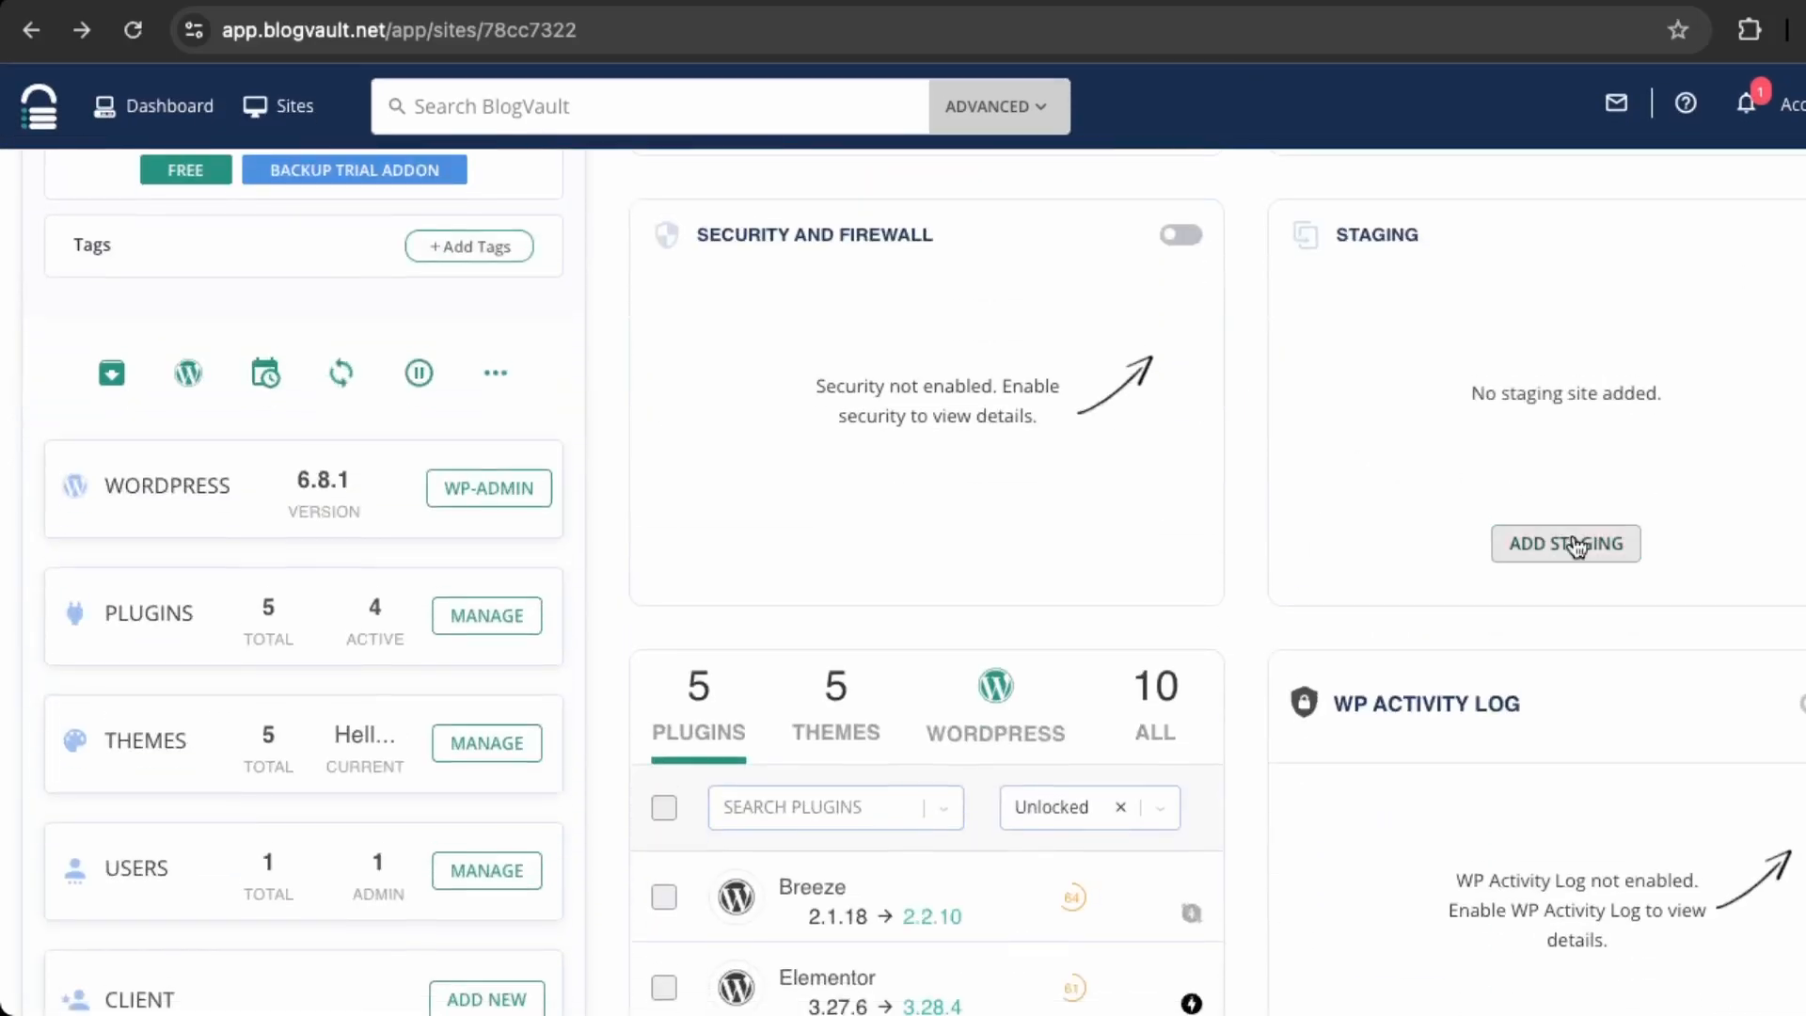
click(1568, 537)
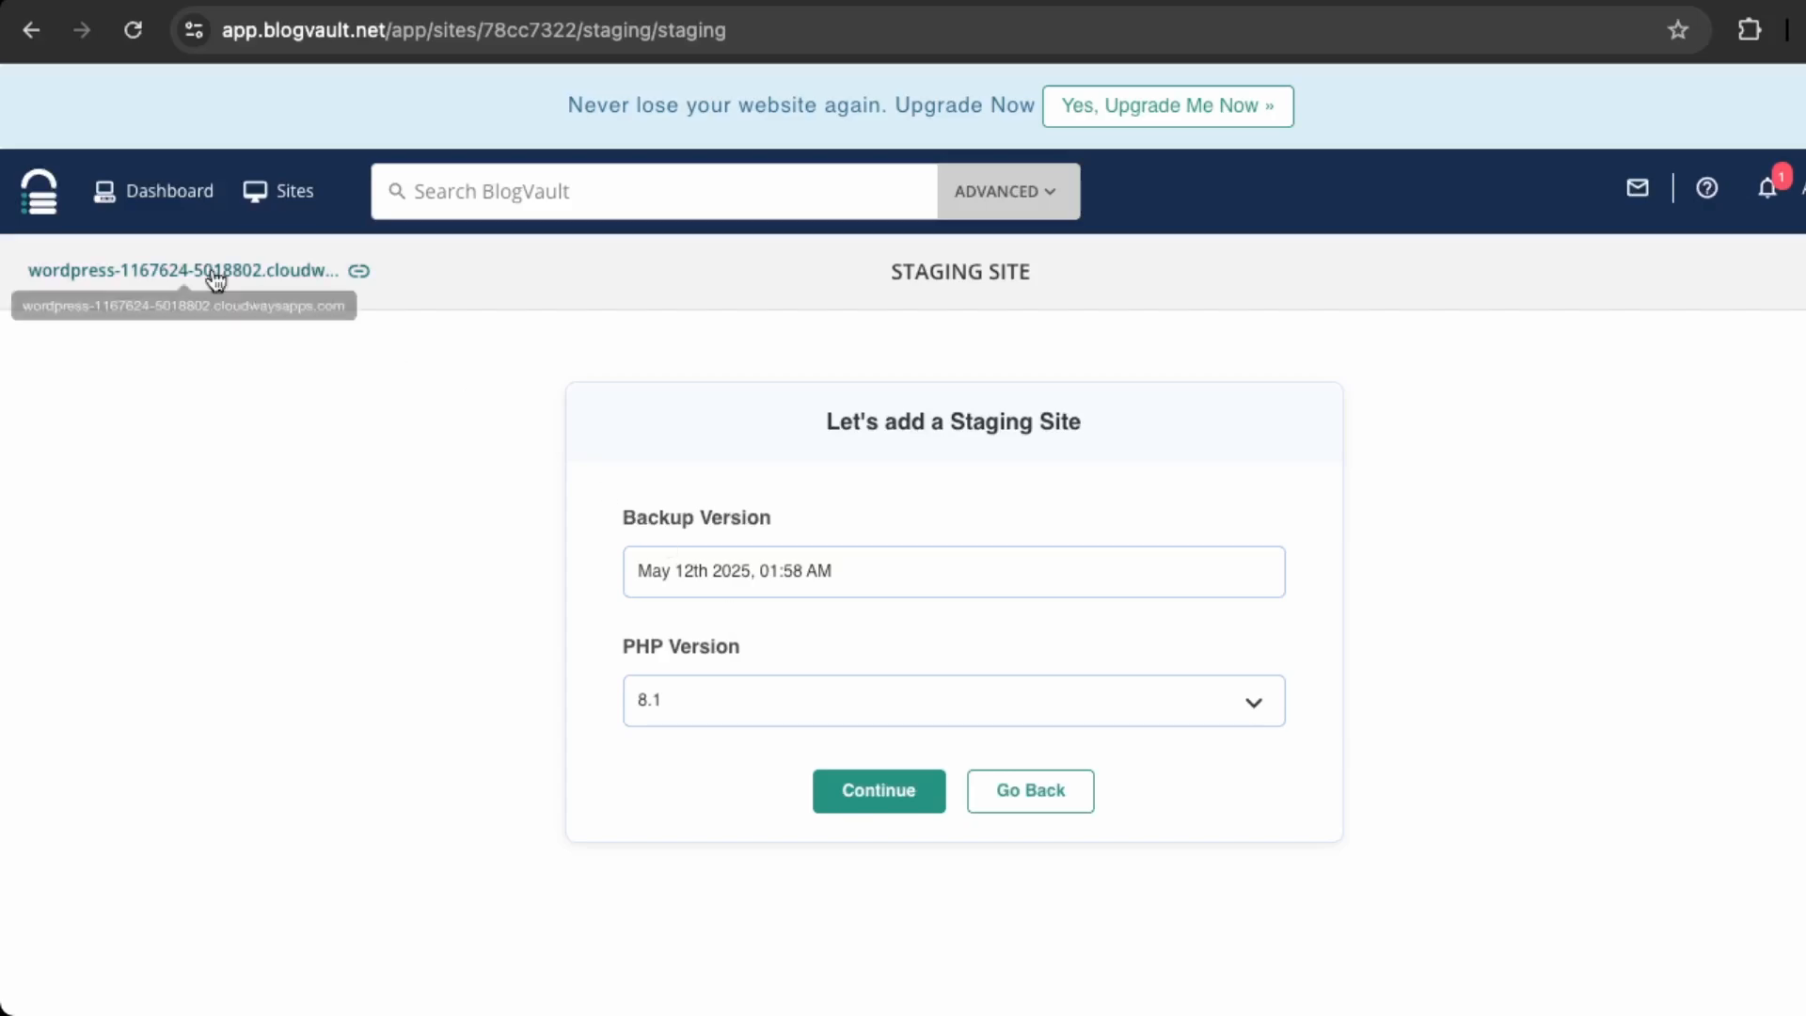
click(27, 32)
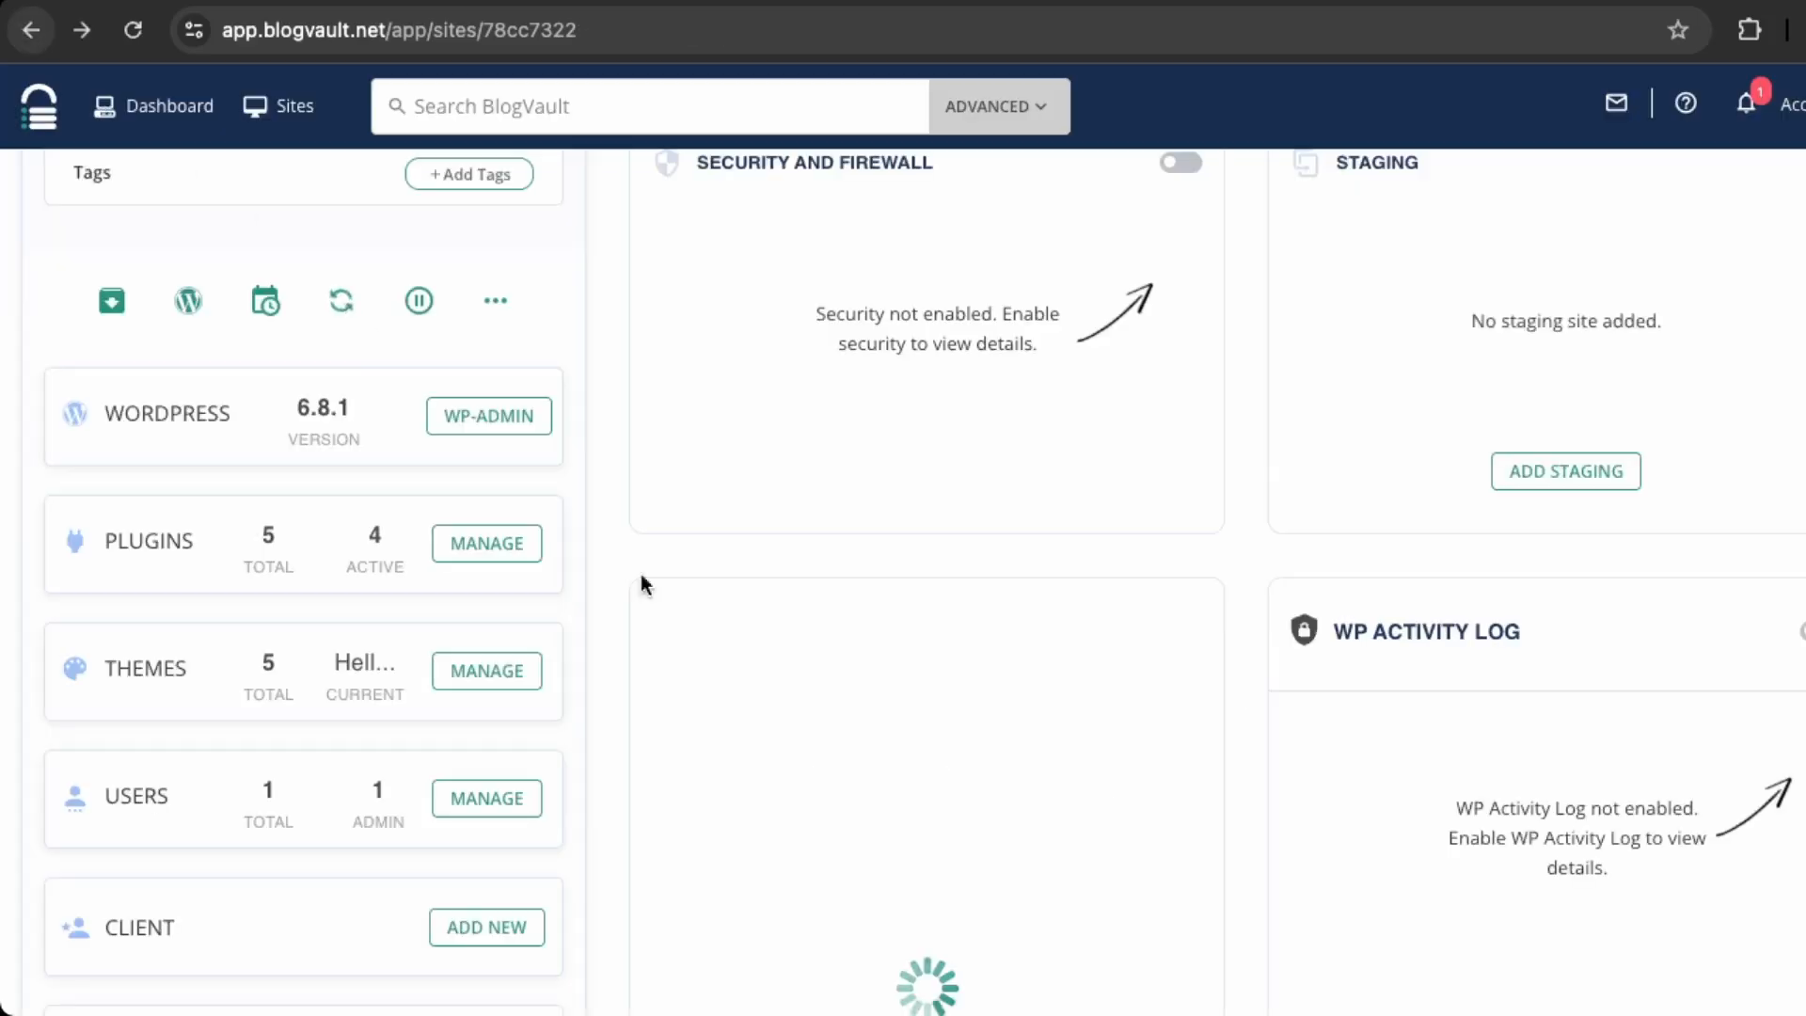
- View the site's plugin, theme and WordPress update lists, and try to enable the WP Activity Log
scroll(1103, 715, down, 5)
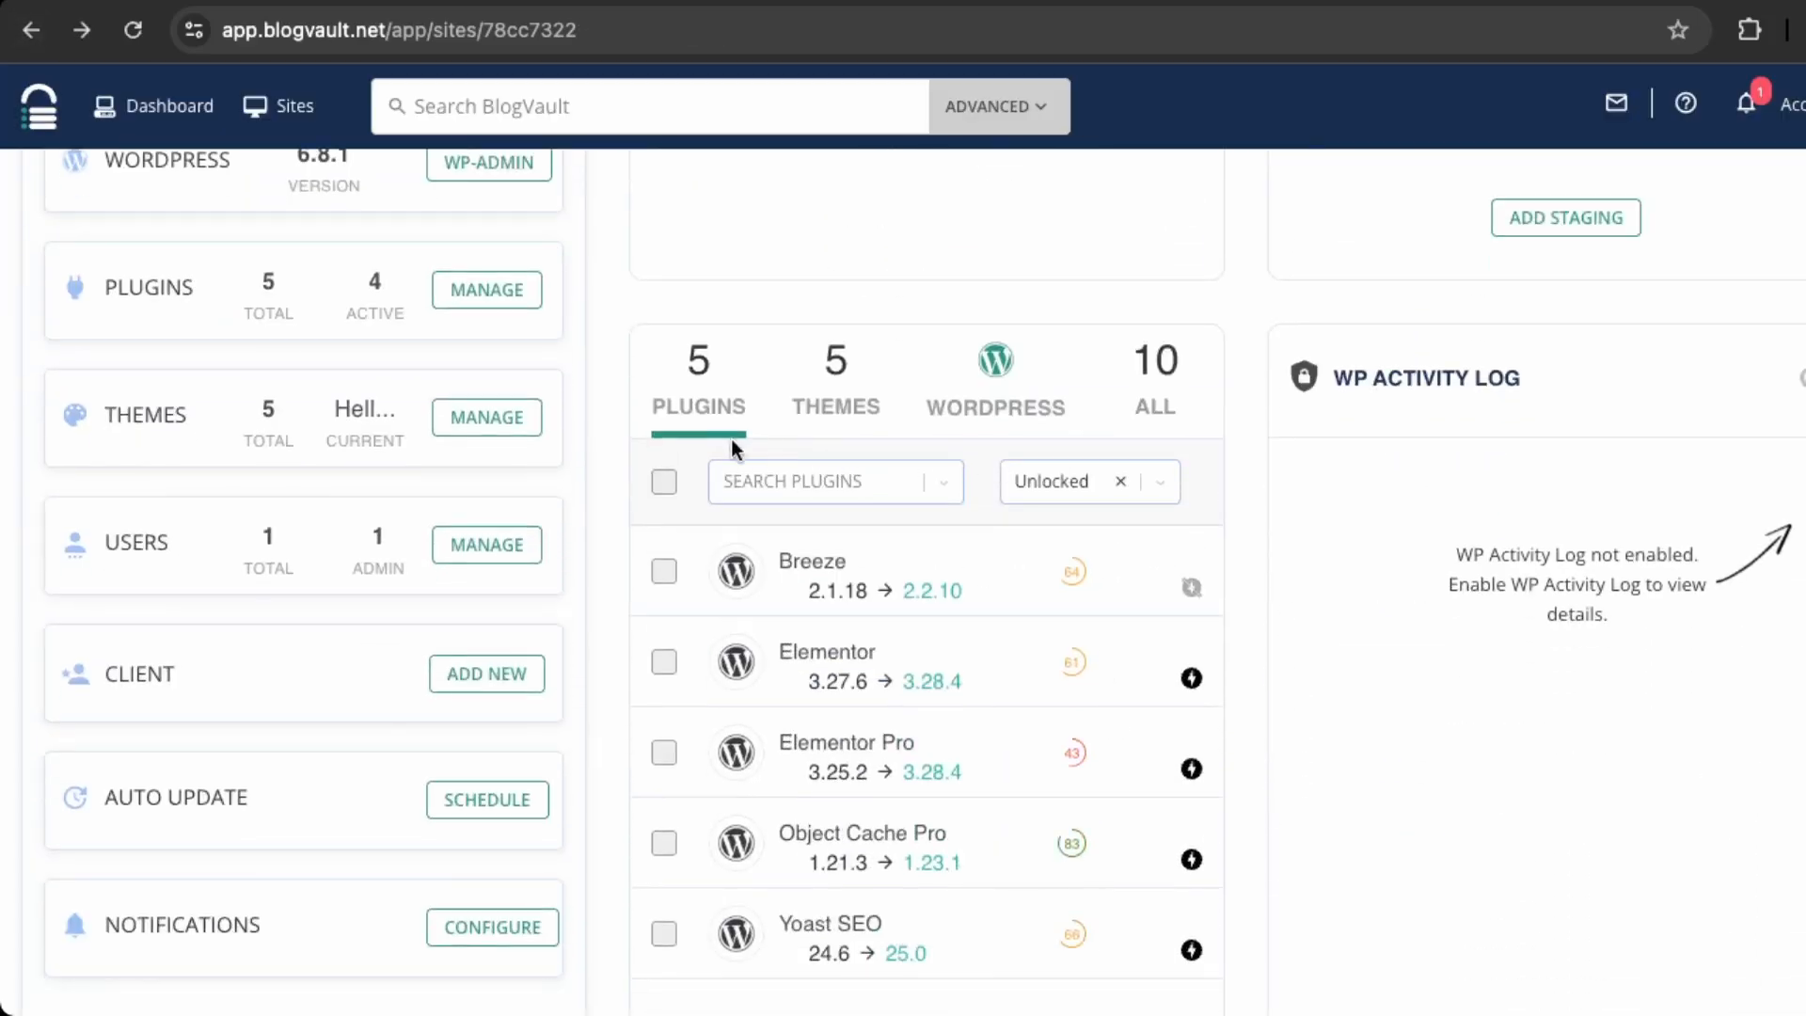
click(835, 411)
click(963, 403)
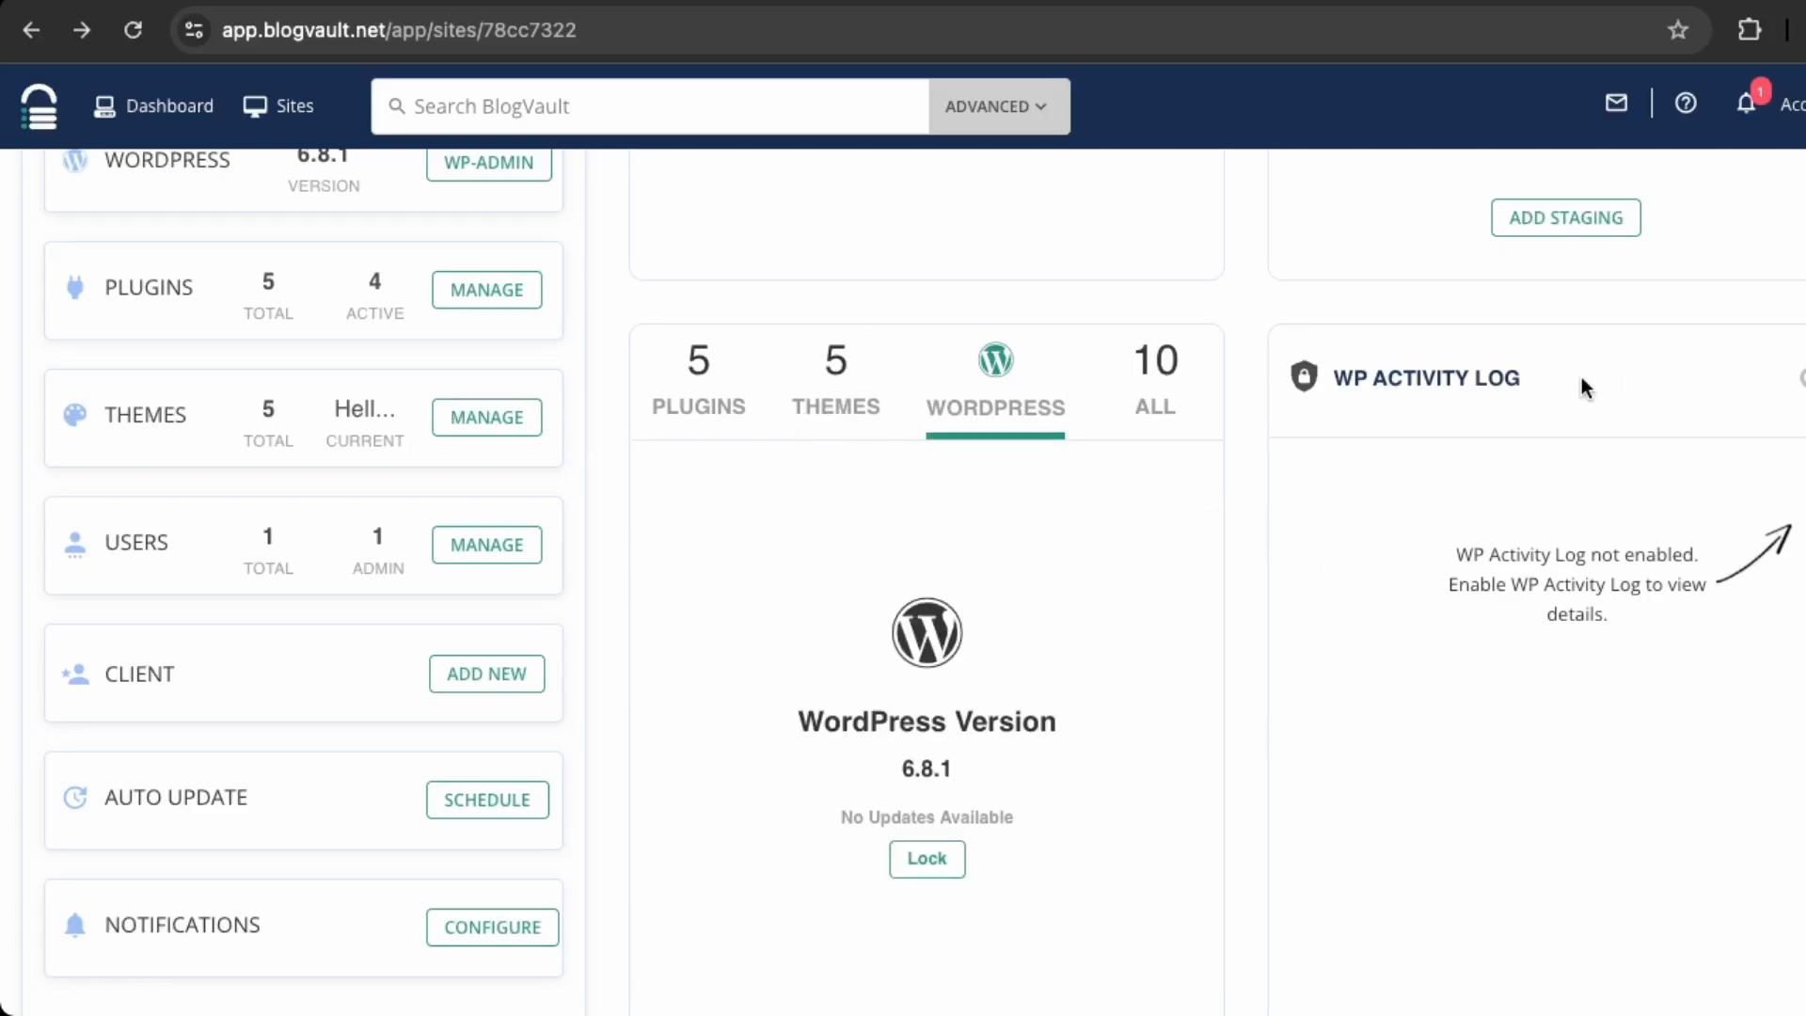
scroll(1579, 387, down, 1)
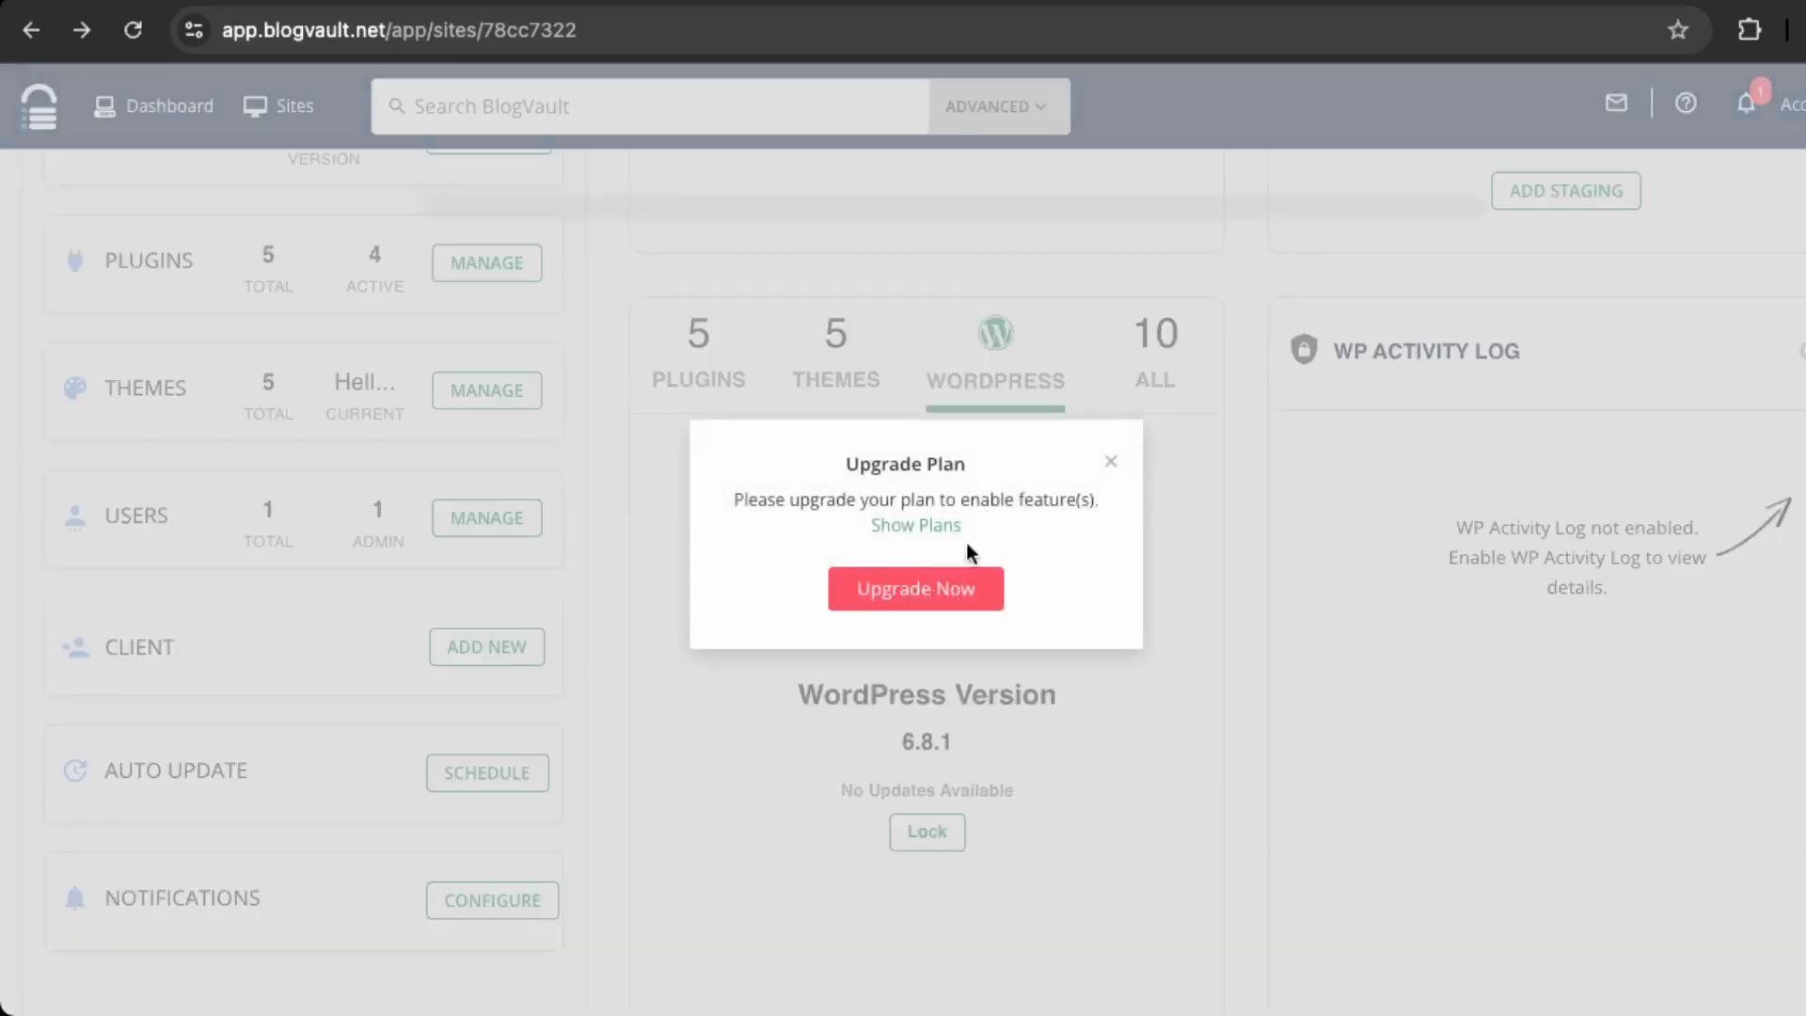
click(1111, 466)
- Examine the Reporting, Performance, Advanced Monitoring, Google Analytics and Form Testing sections of the site overview
scroll(1425, 578, down, 5)
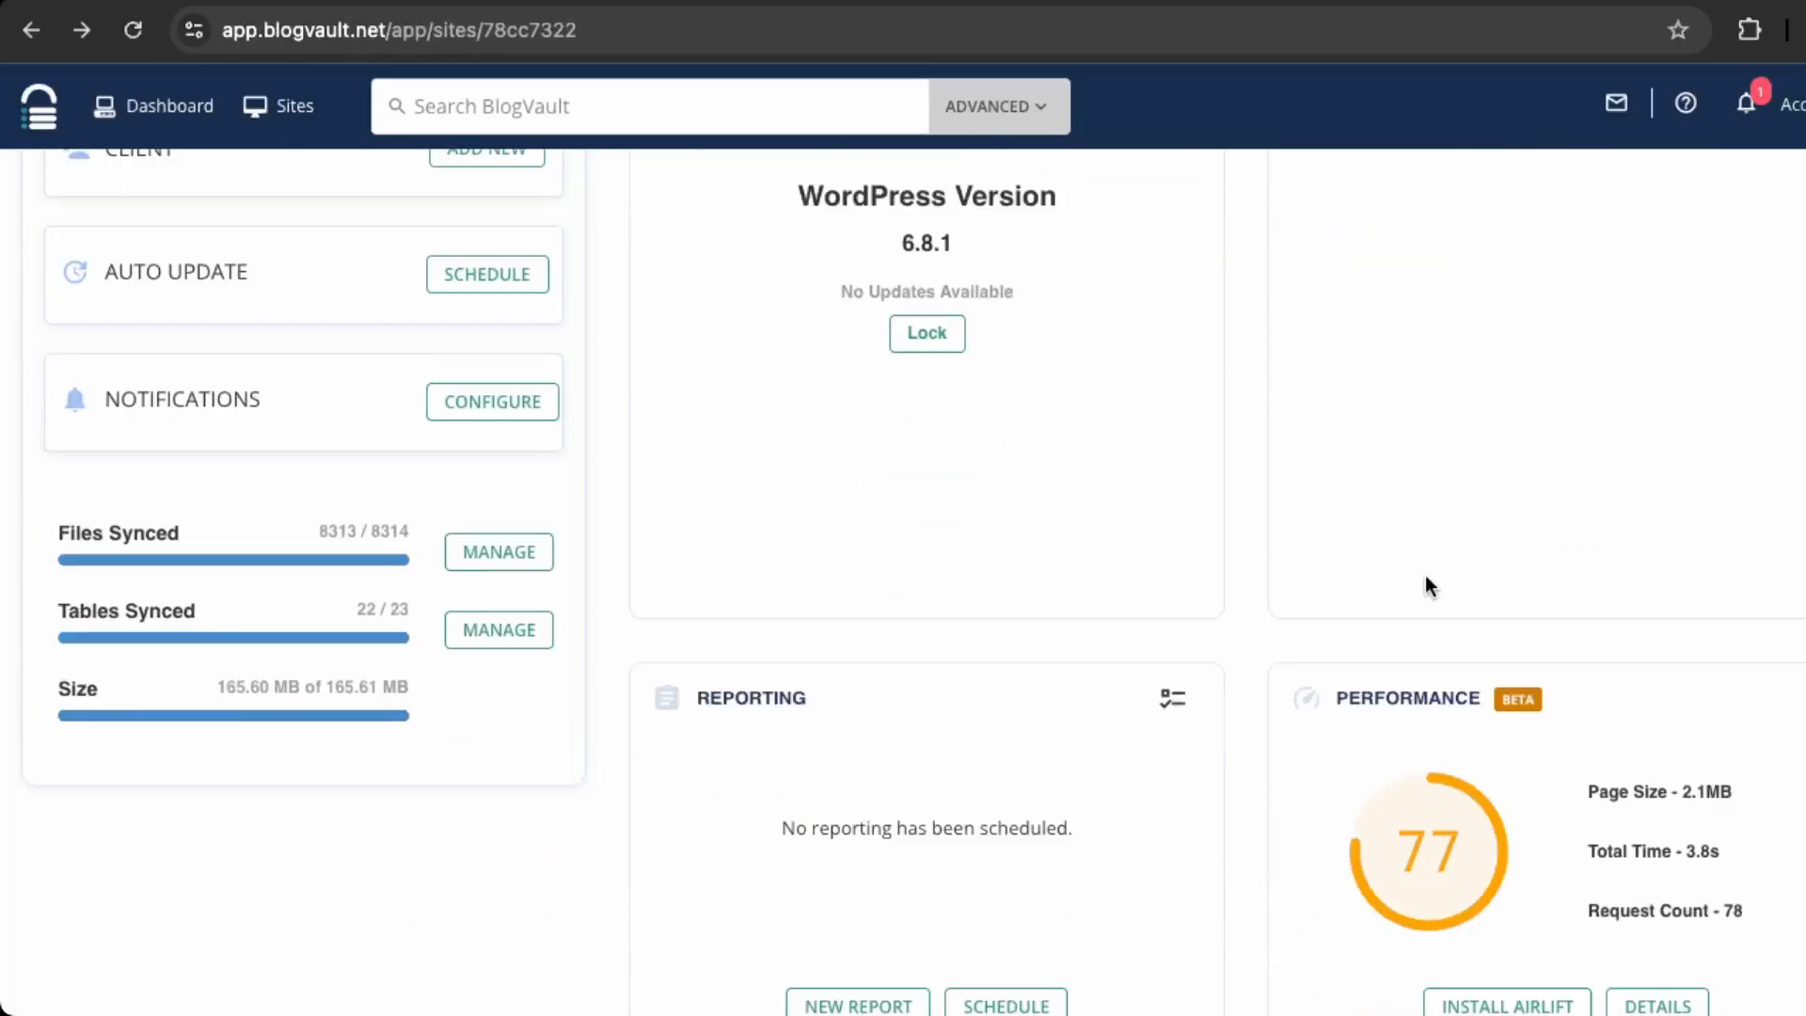
scroll(1430, 584, down, 2)
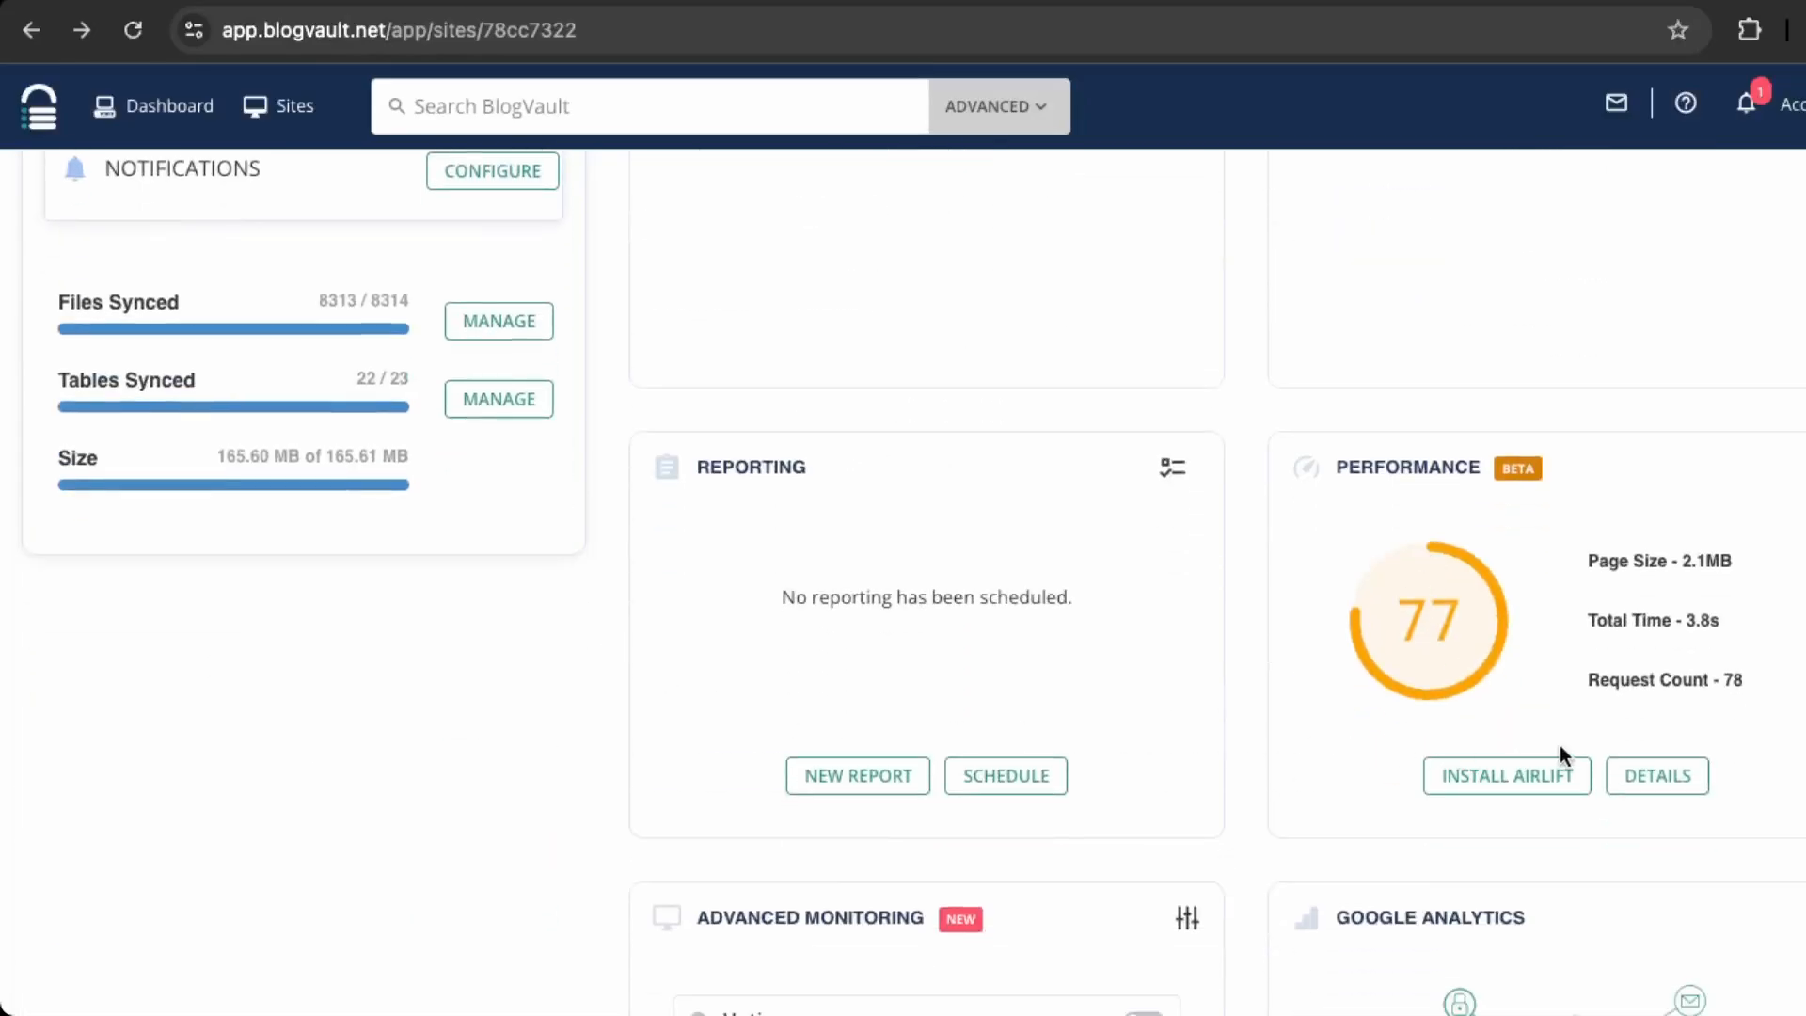
scroll(1741, 750, down, 2)
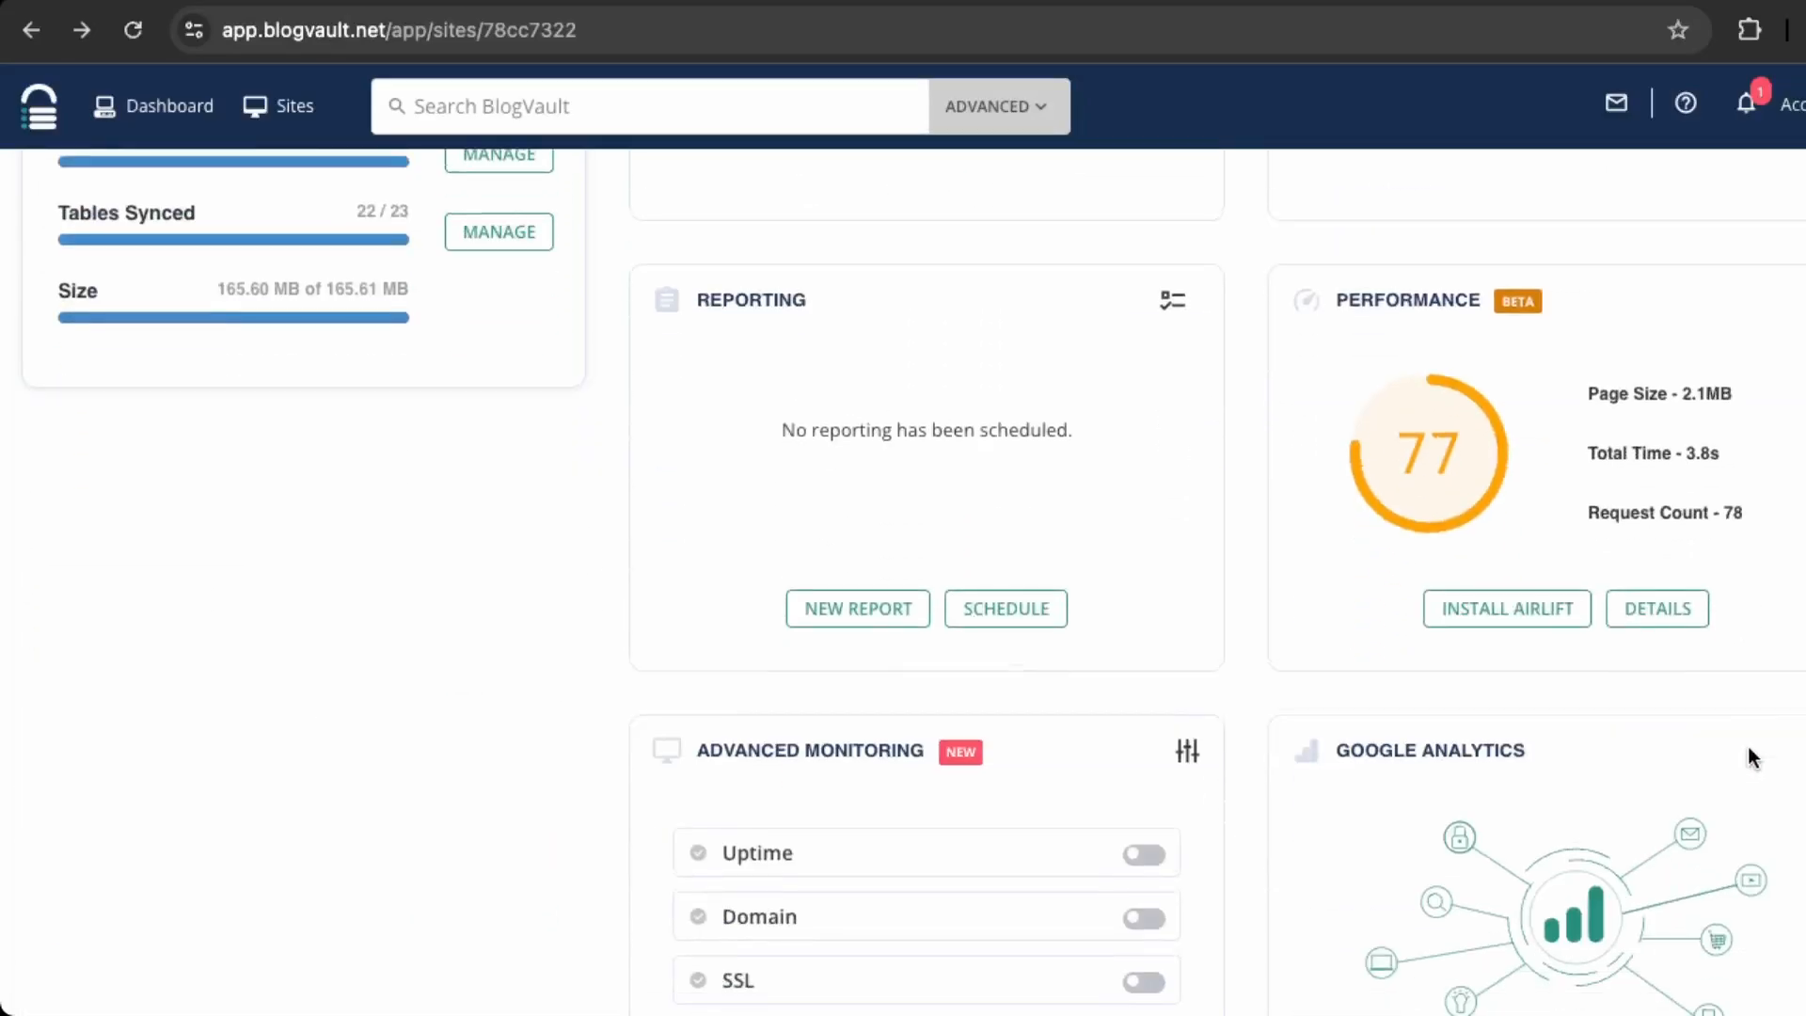
scroll(1750, 752, down, 2)
scroll(1748, 757, down, 1)
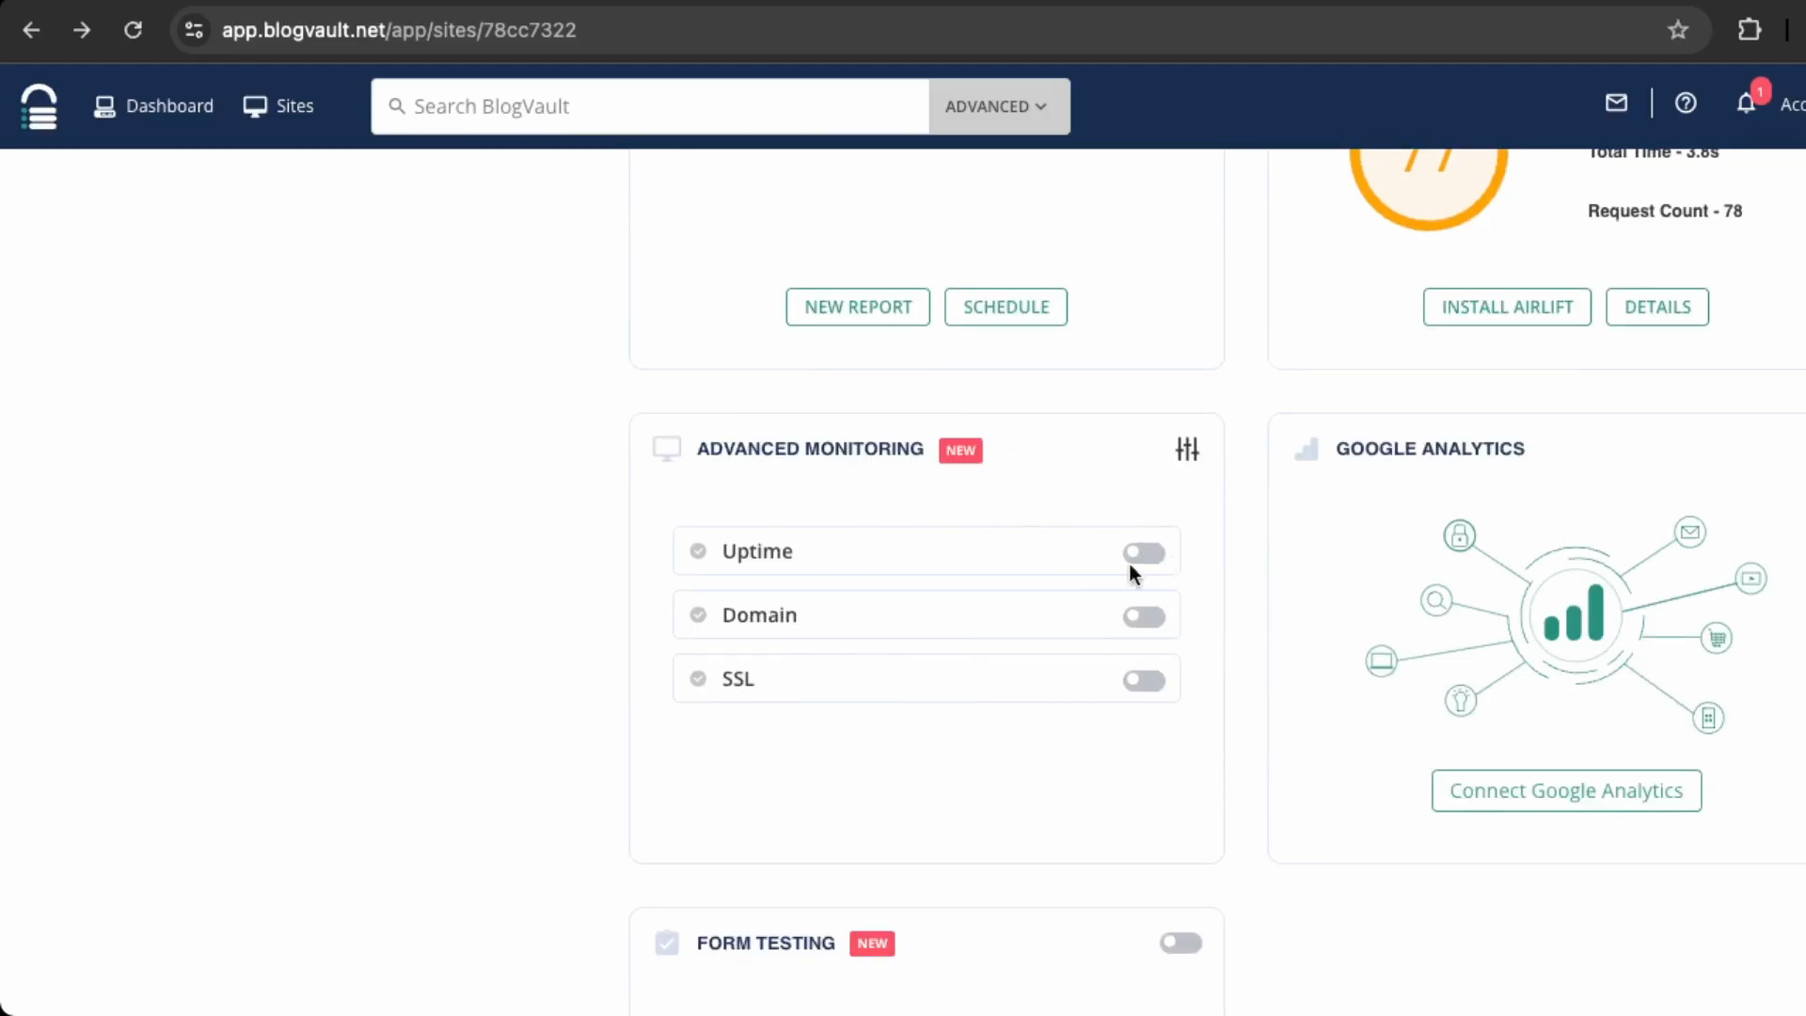
scroll(1200, 569, down, 1)
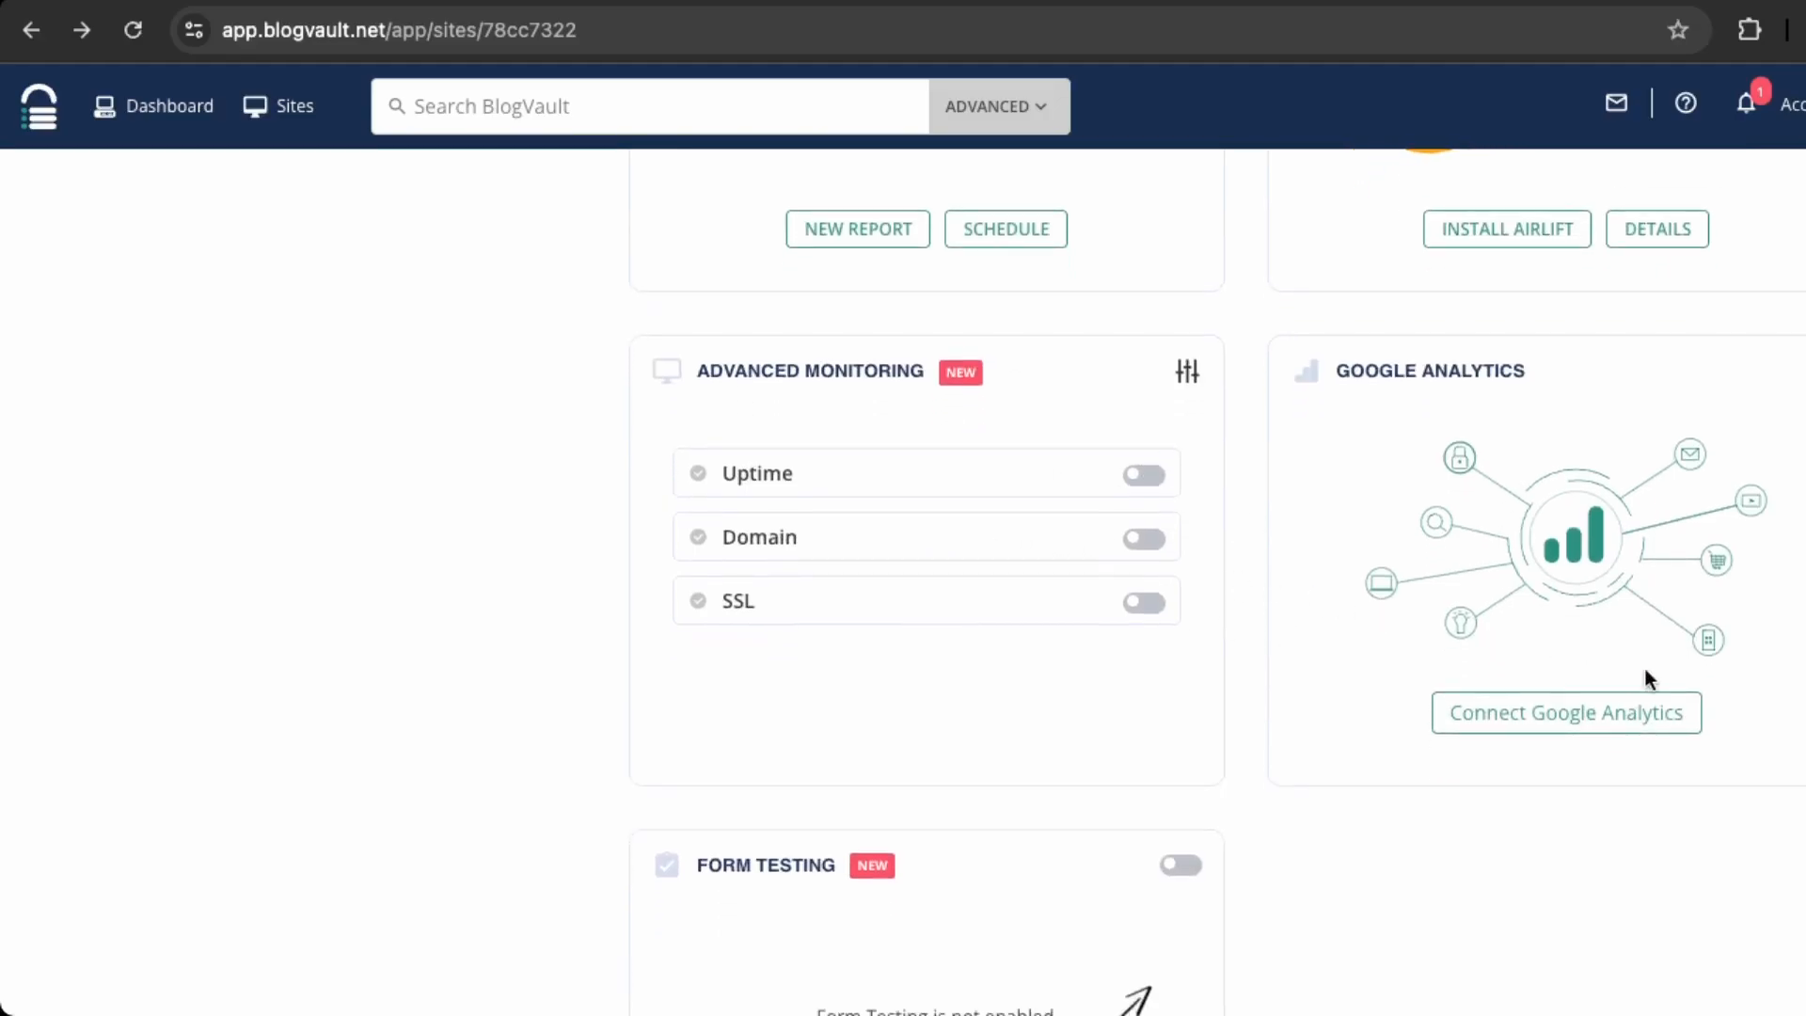
scroll(1680, 786, down, 2)
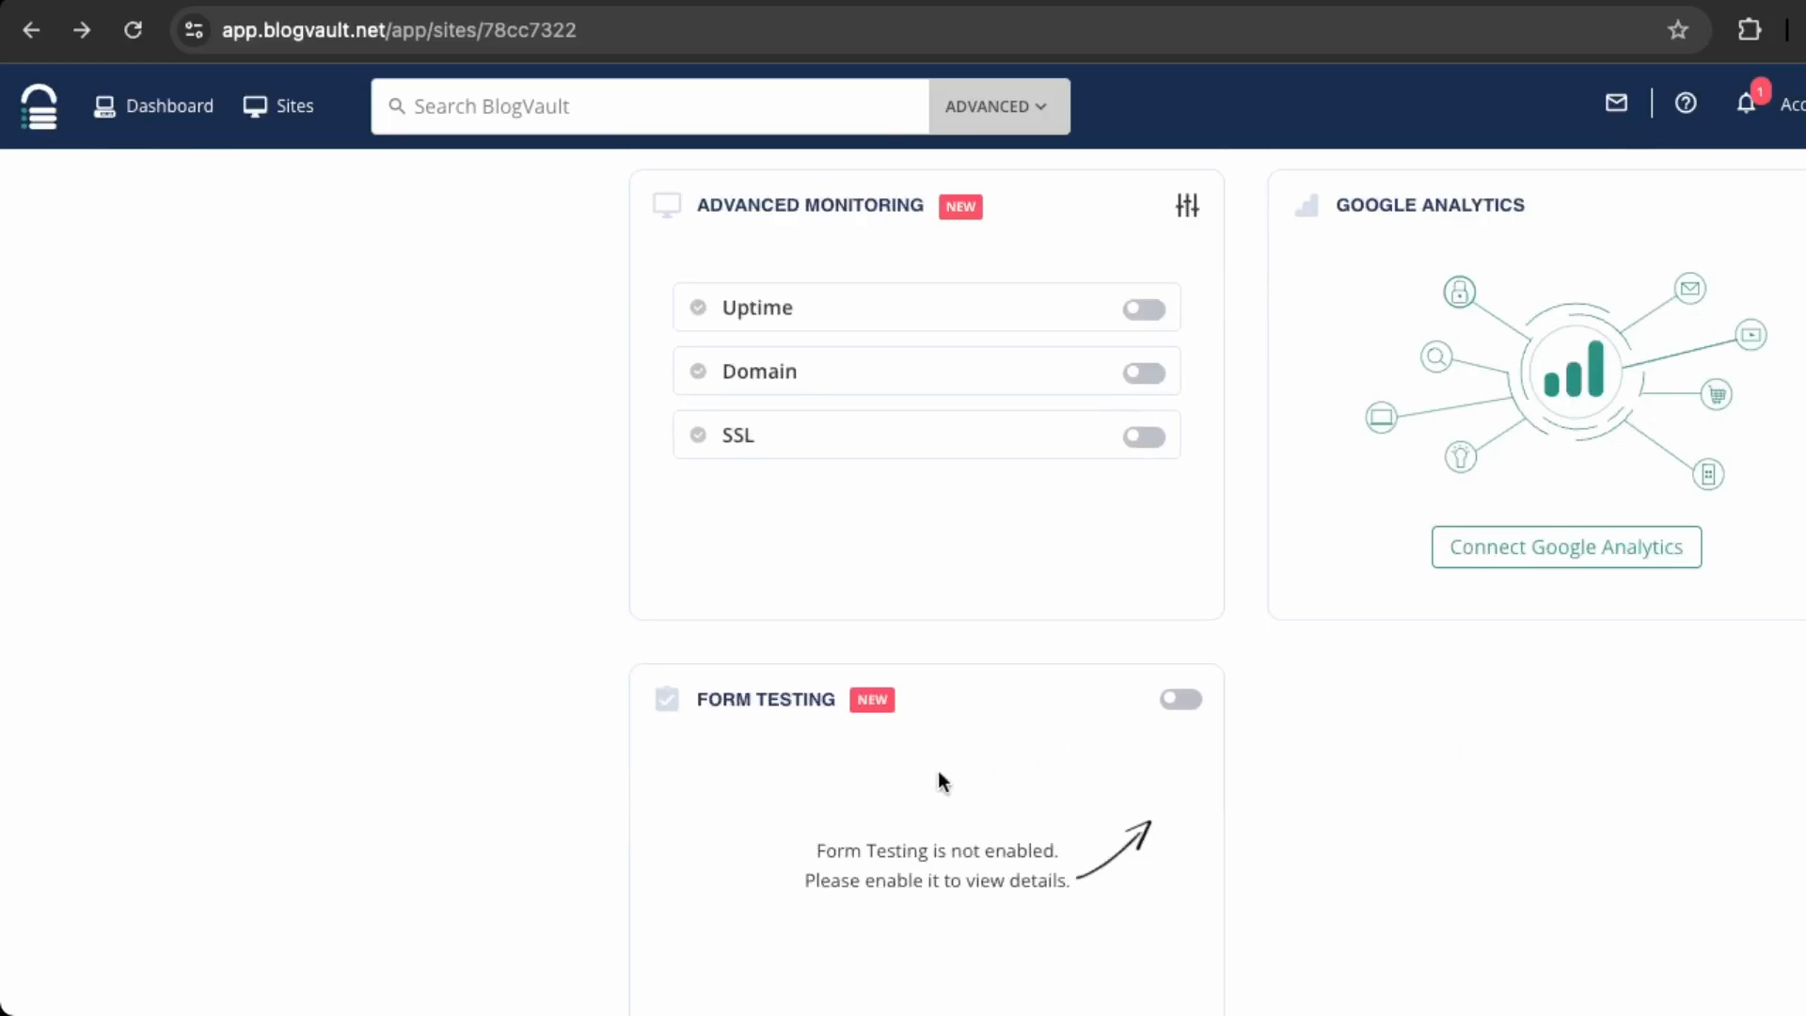
scroll(1236, 848, up, 2)
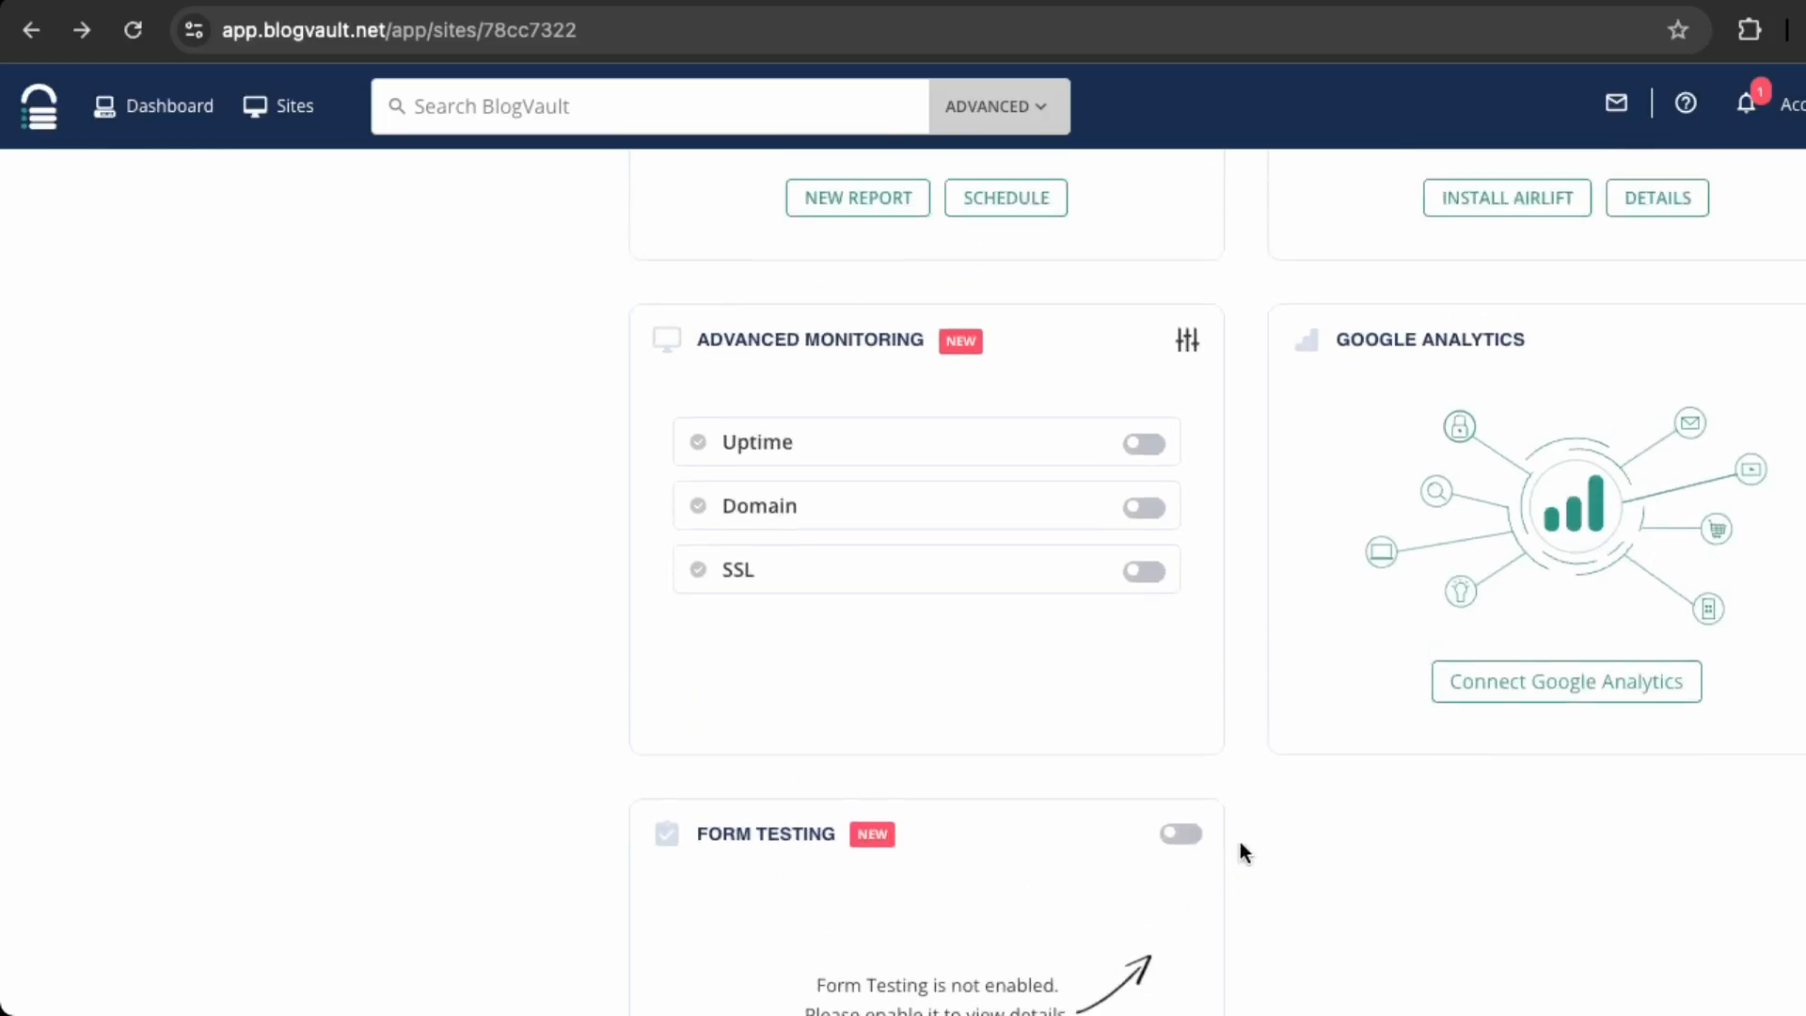
scroll(979, 602, up, 5)
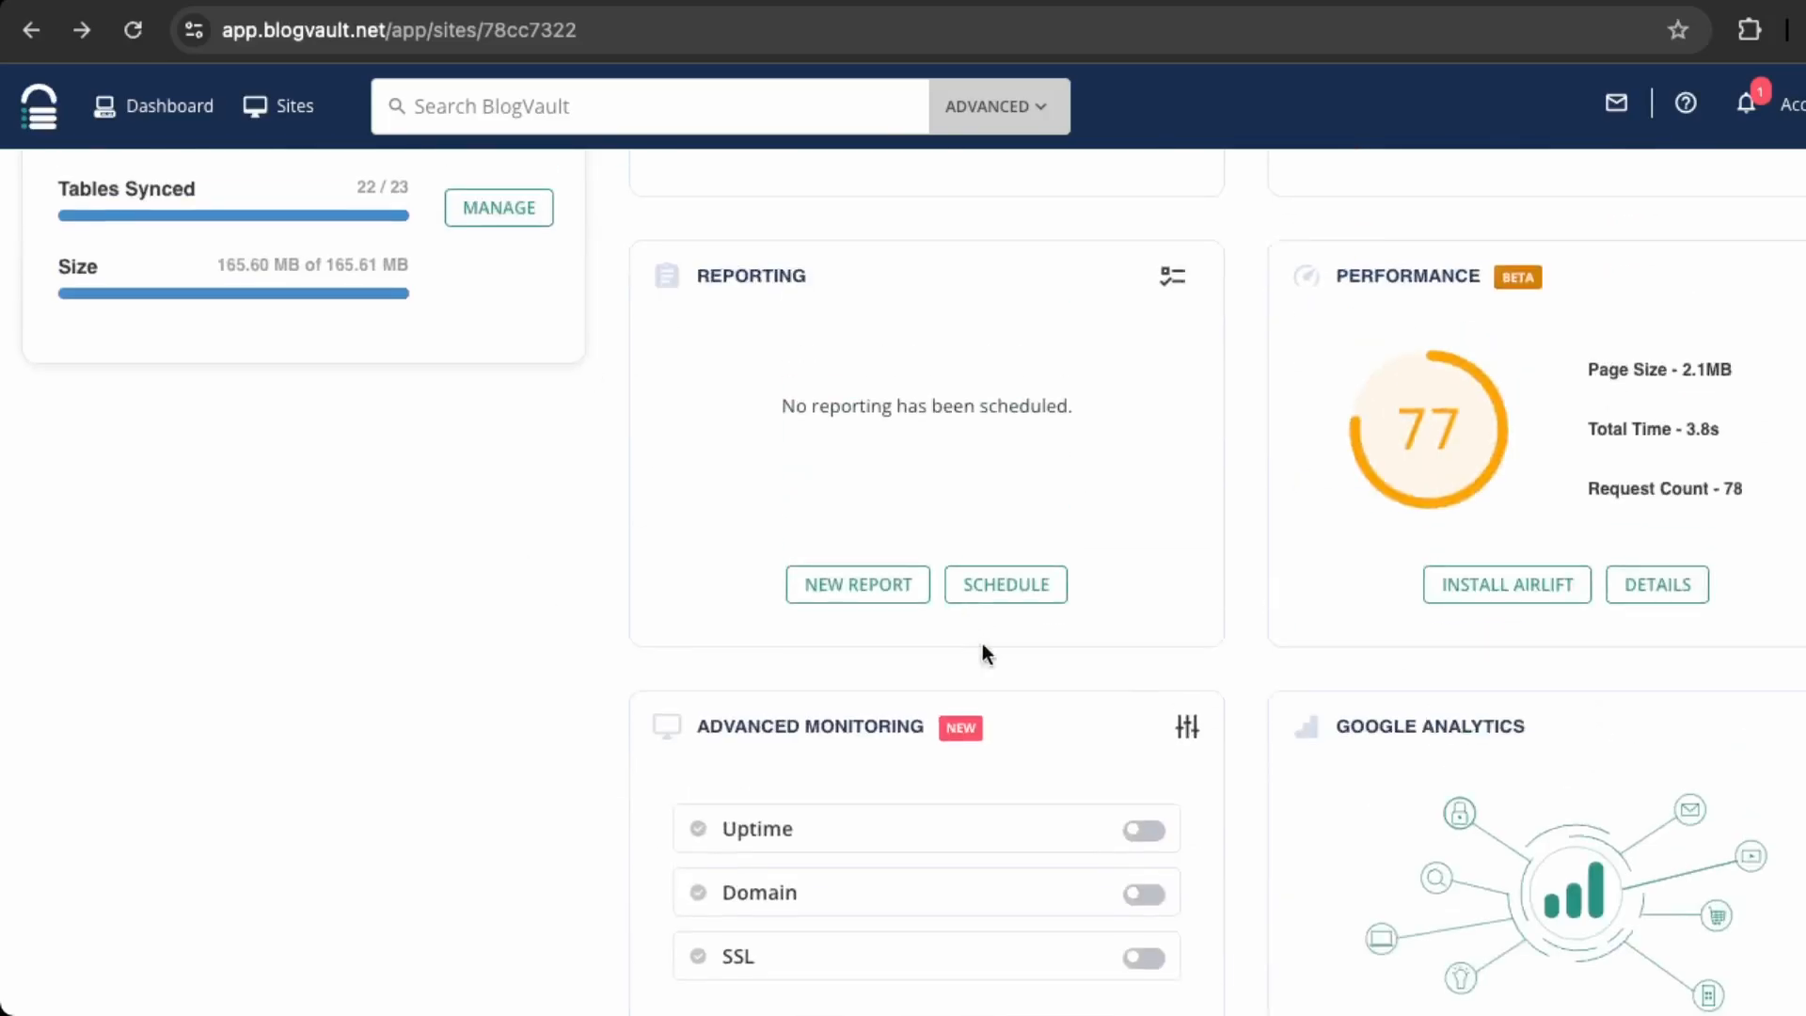
- Try enabling the WP Activity Log again and go from its upgrade prompt to the pricing plans
scroll(984, 653, up, 9)
scroll(1515, 513, up, 3)
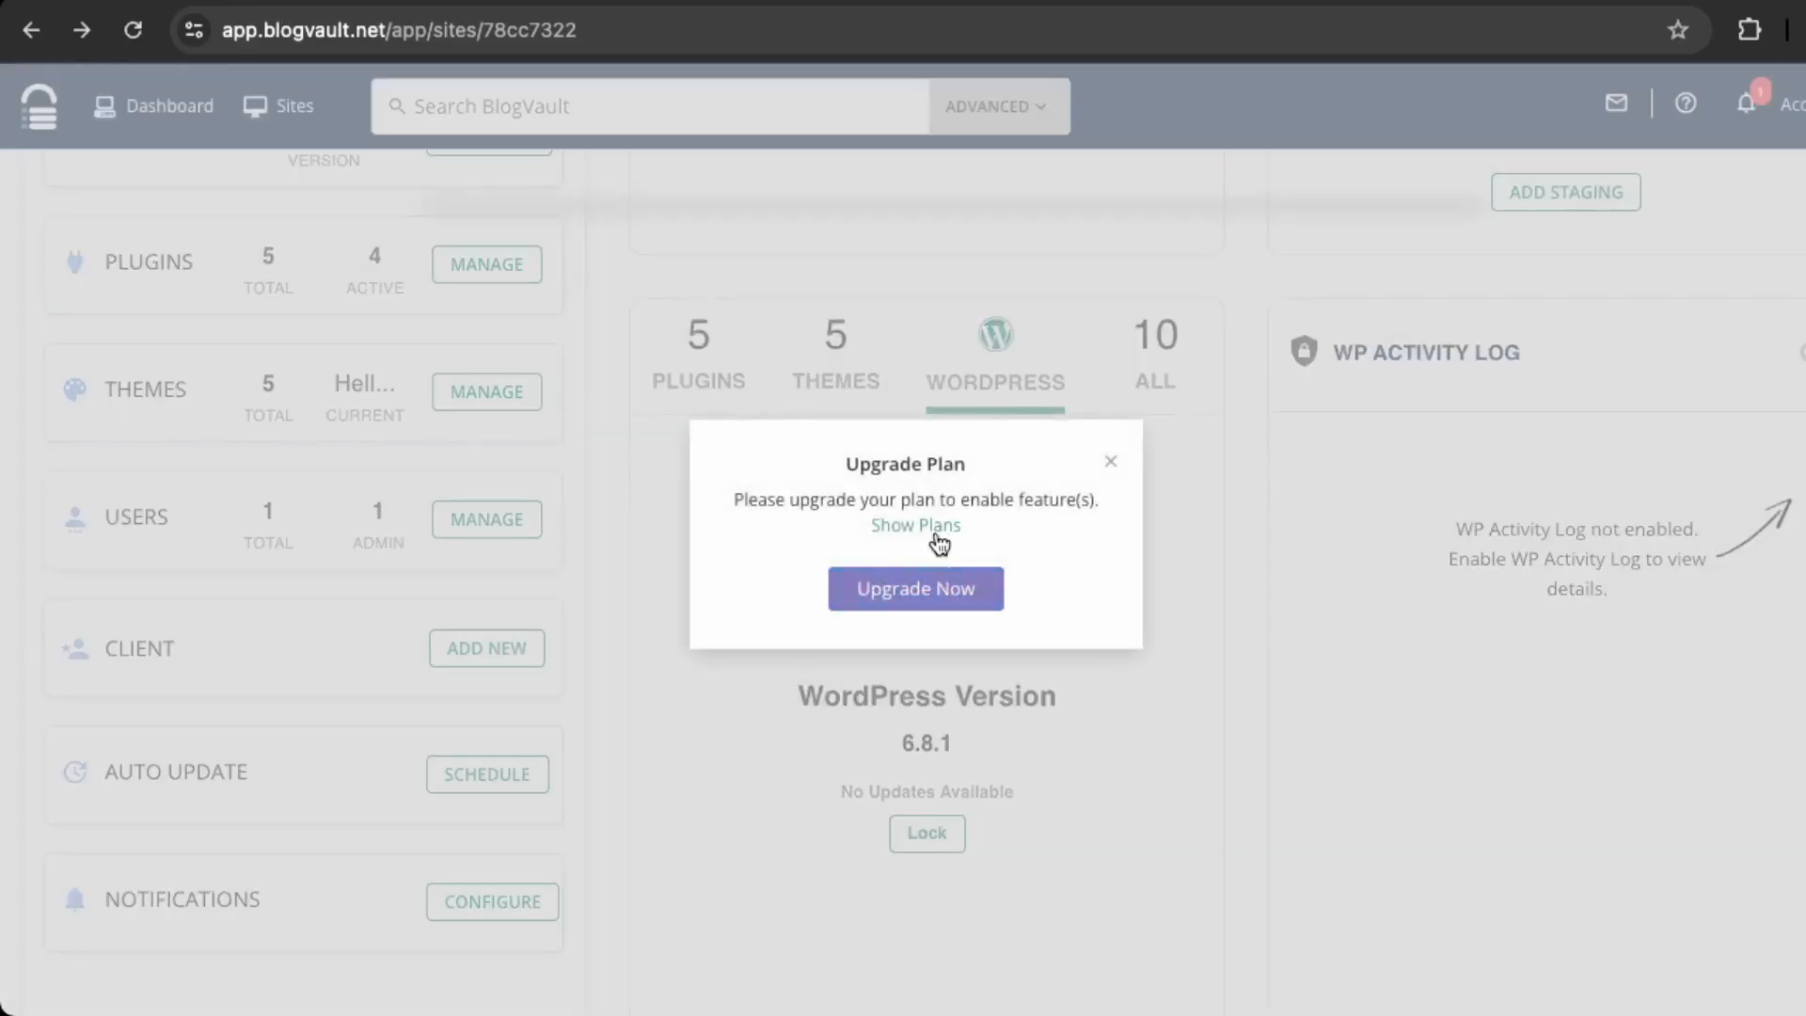
click(935, 531)
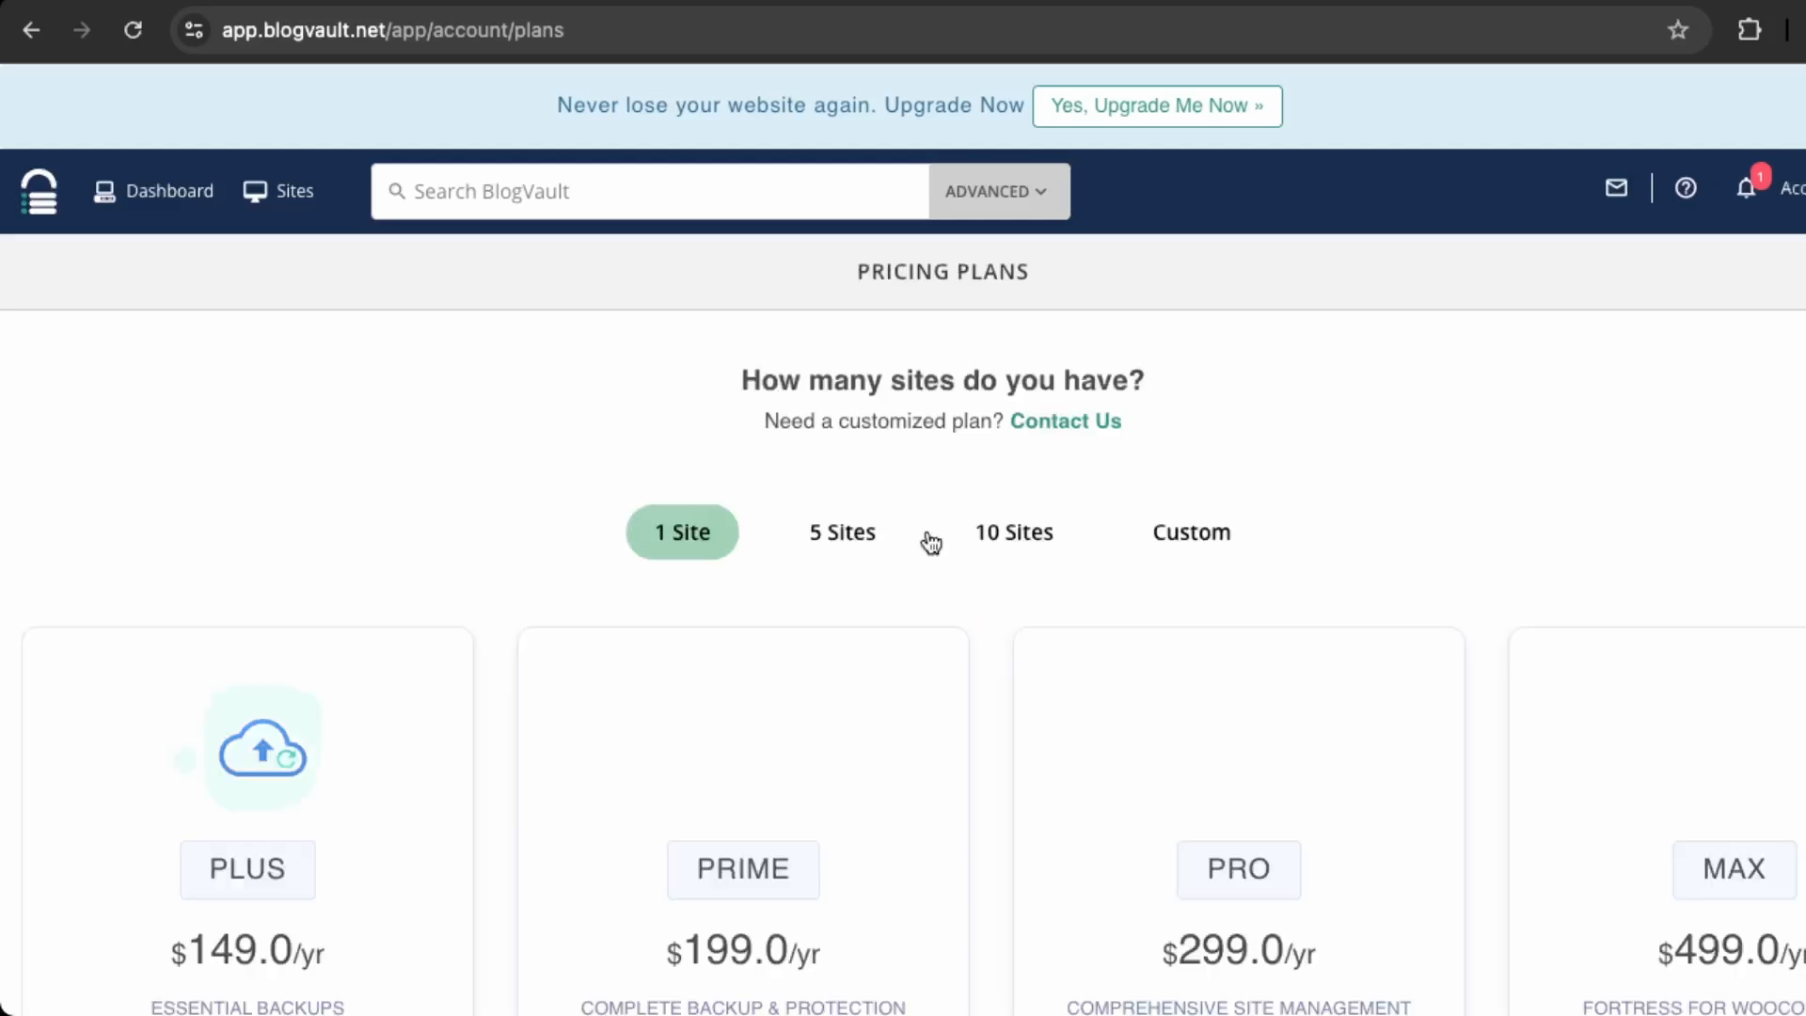
- Examine the yearly prices of the Plus, Prime, Pro and Max plans for 1 site
scroll(920, 543, down, 3)
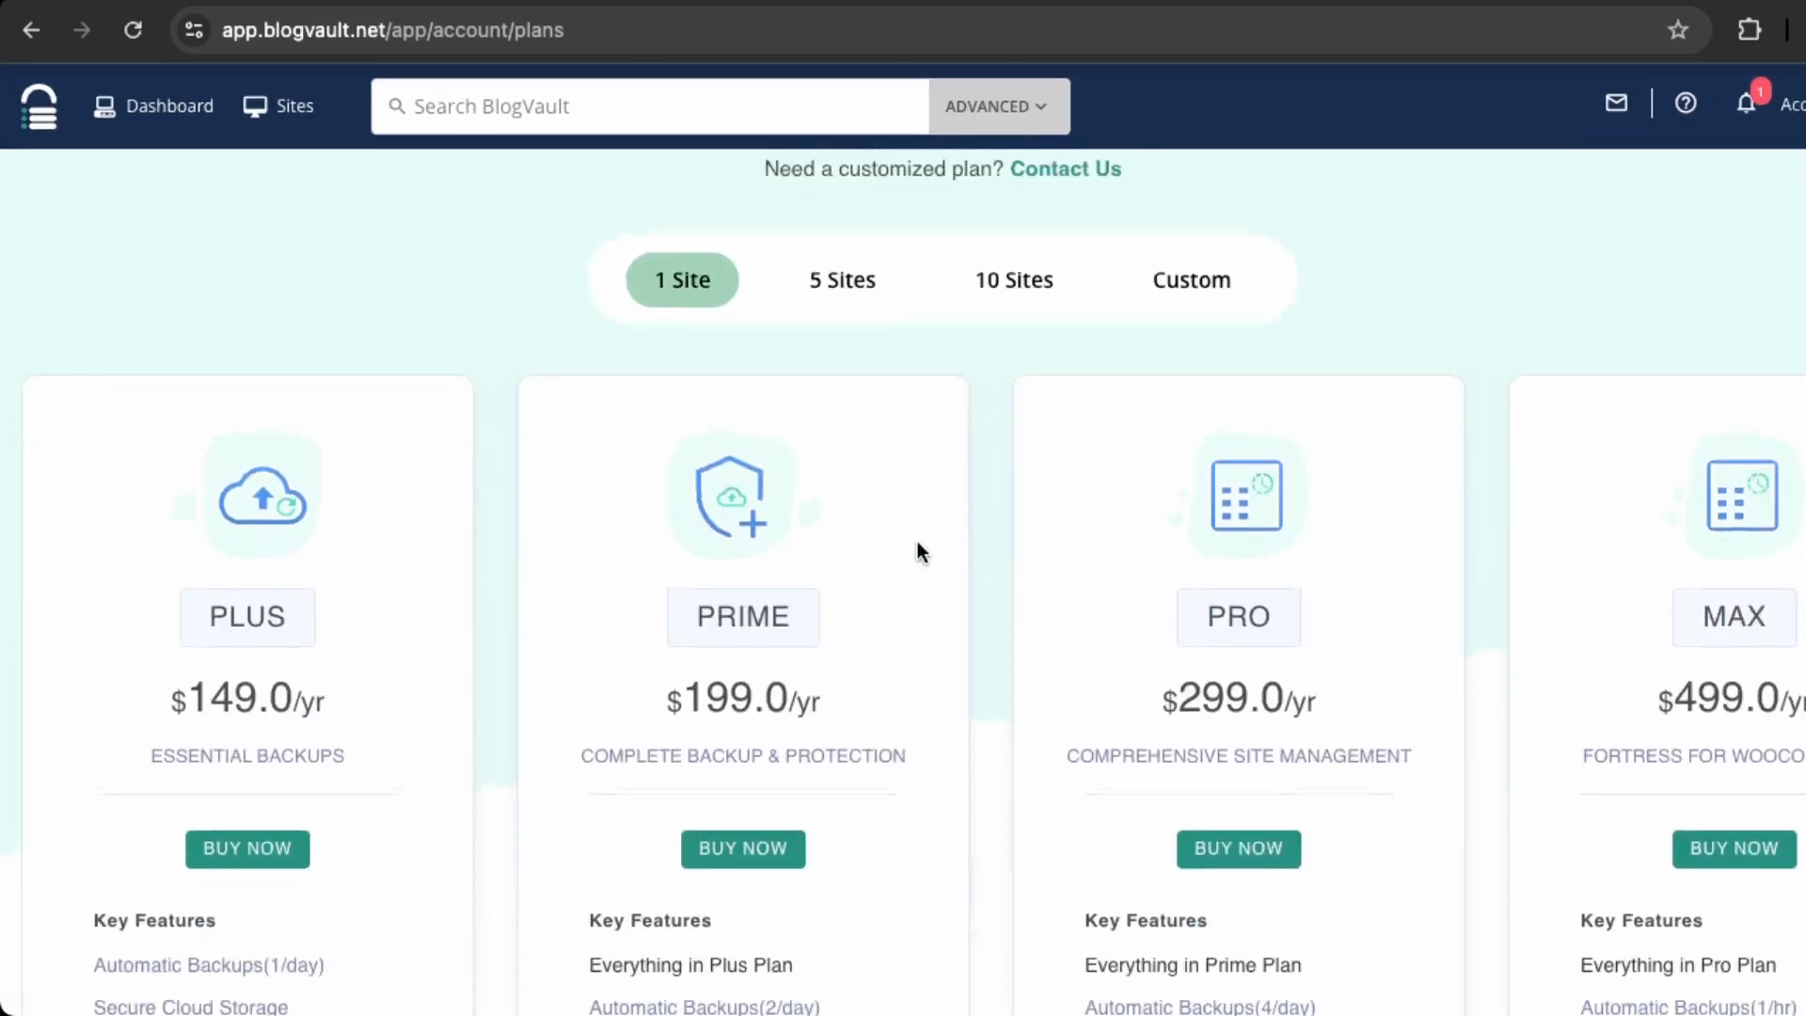
scroll(917, 543, up, 3)
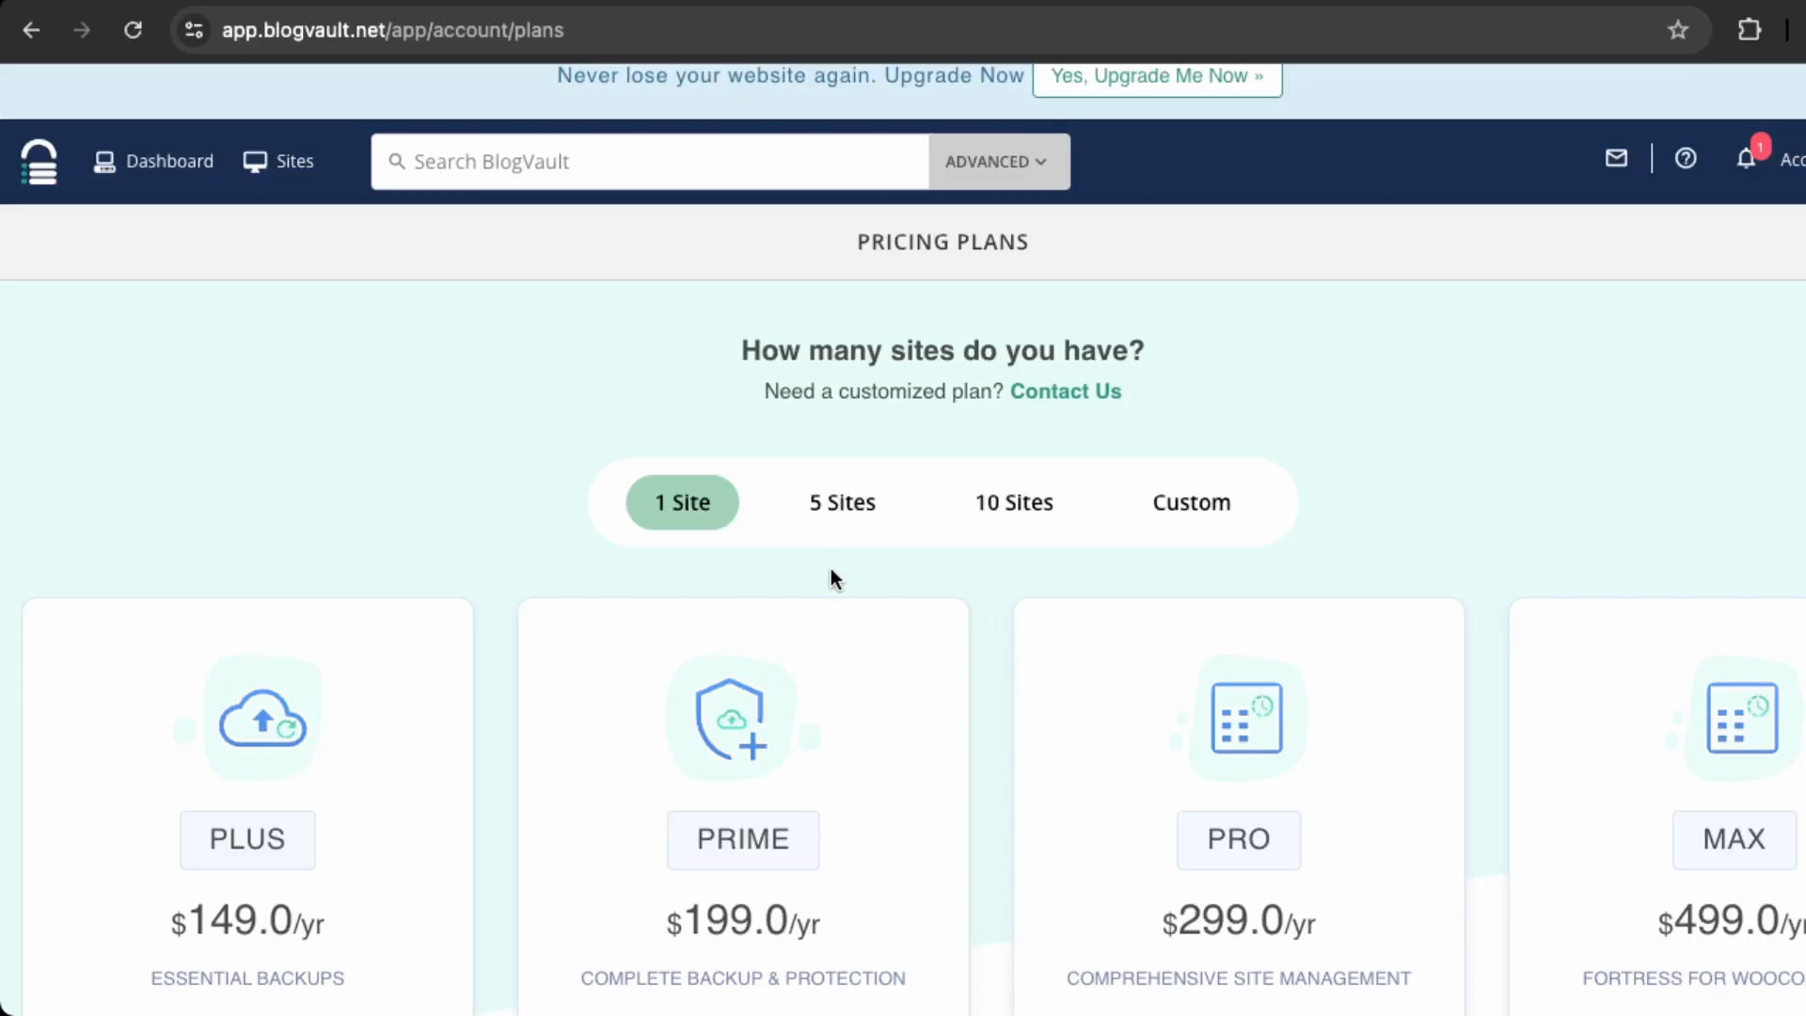
scroll(842, 513, down, 4)
scroll(319, 492, down, 2)
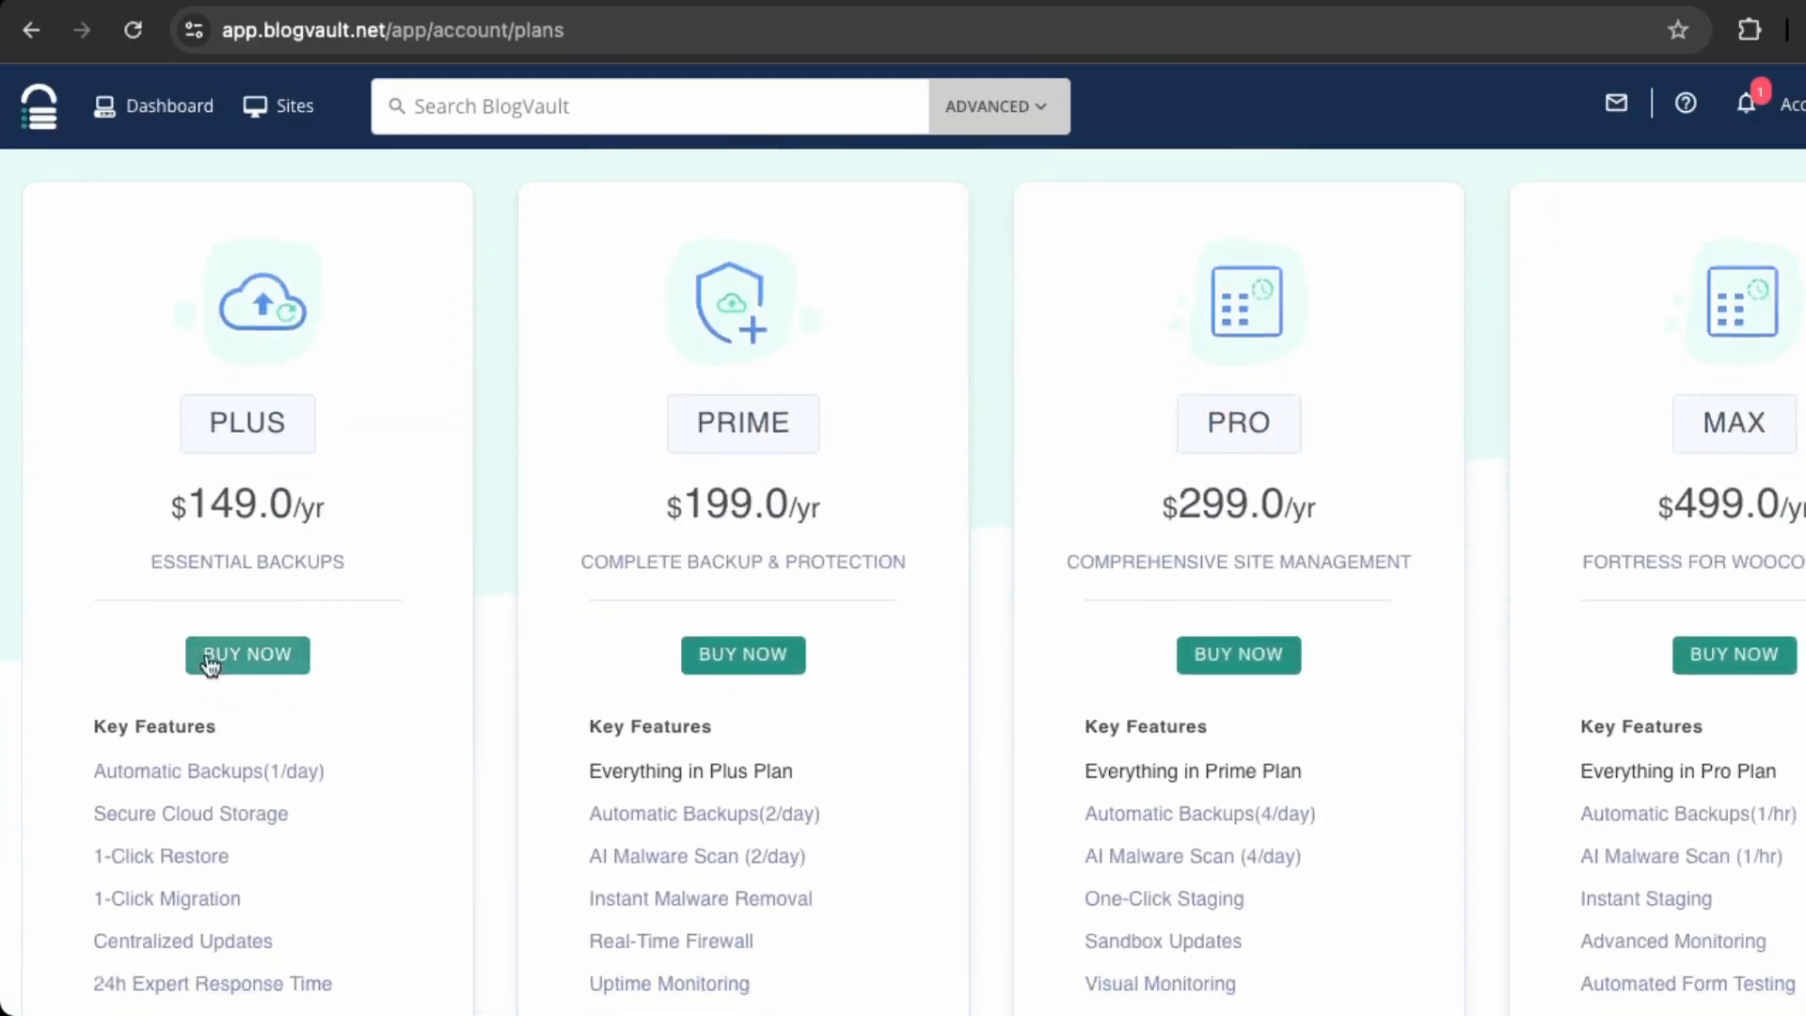
- Examine the Plus plan's key features, including automatic backups, 1-click restore, 1-click migration and expert response time
scroll(155, 747, down, 2)
drag(371, 662, 215, 654)
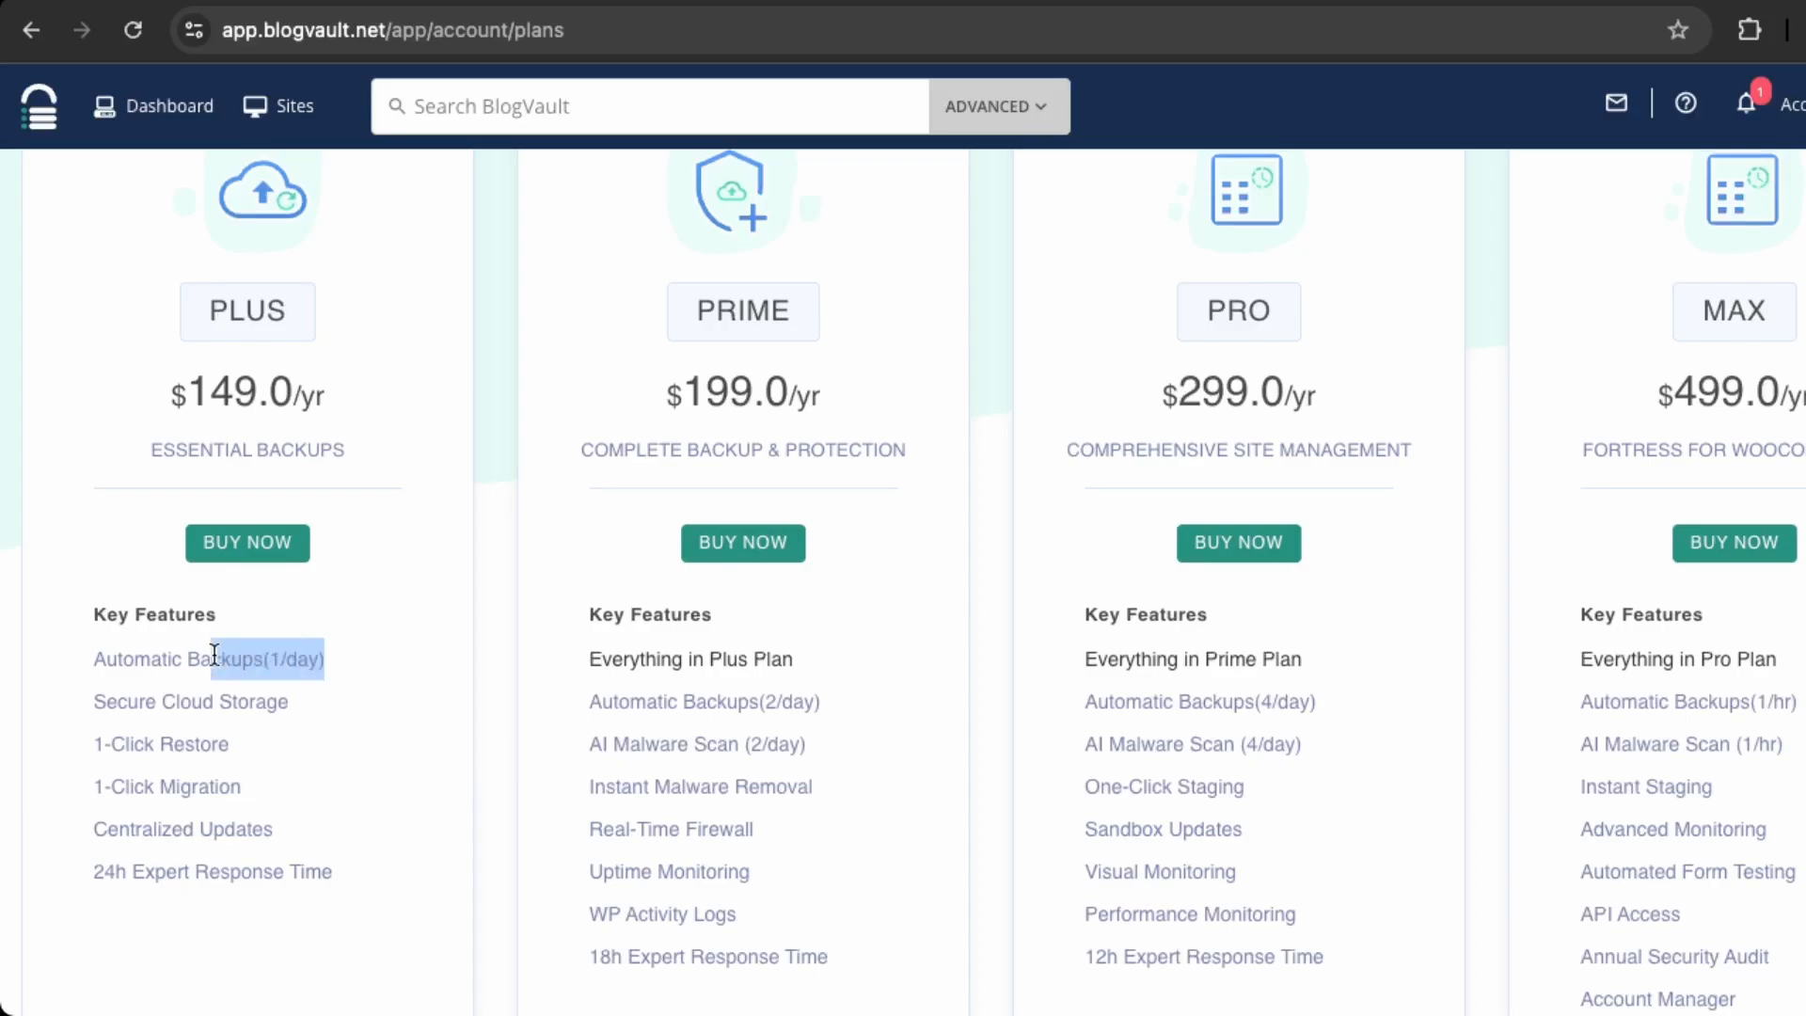
drag(94, 651, 328, 676)
click(320, 679)
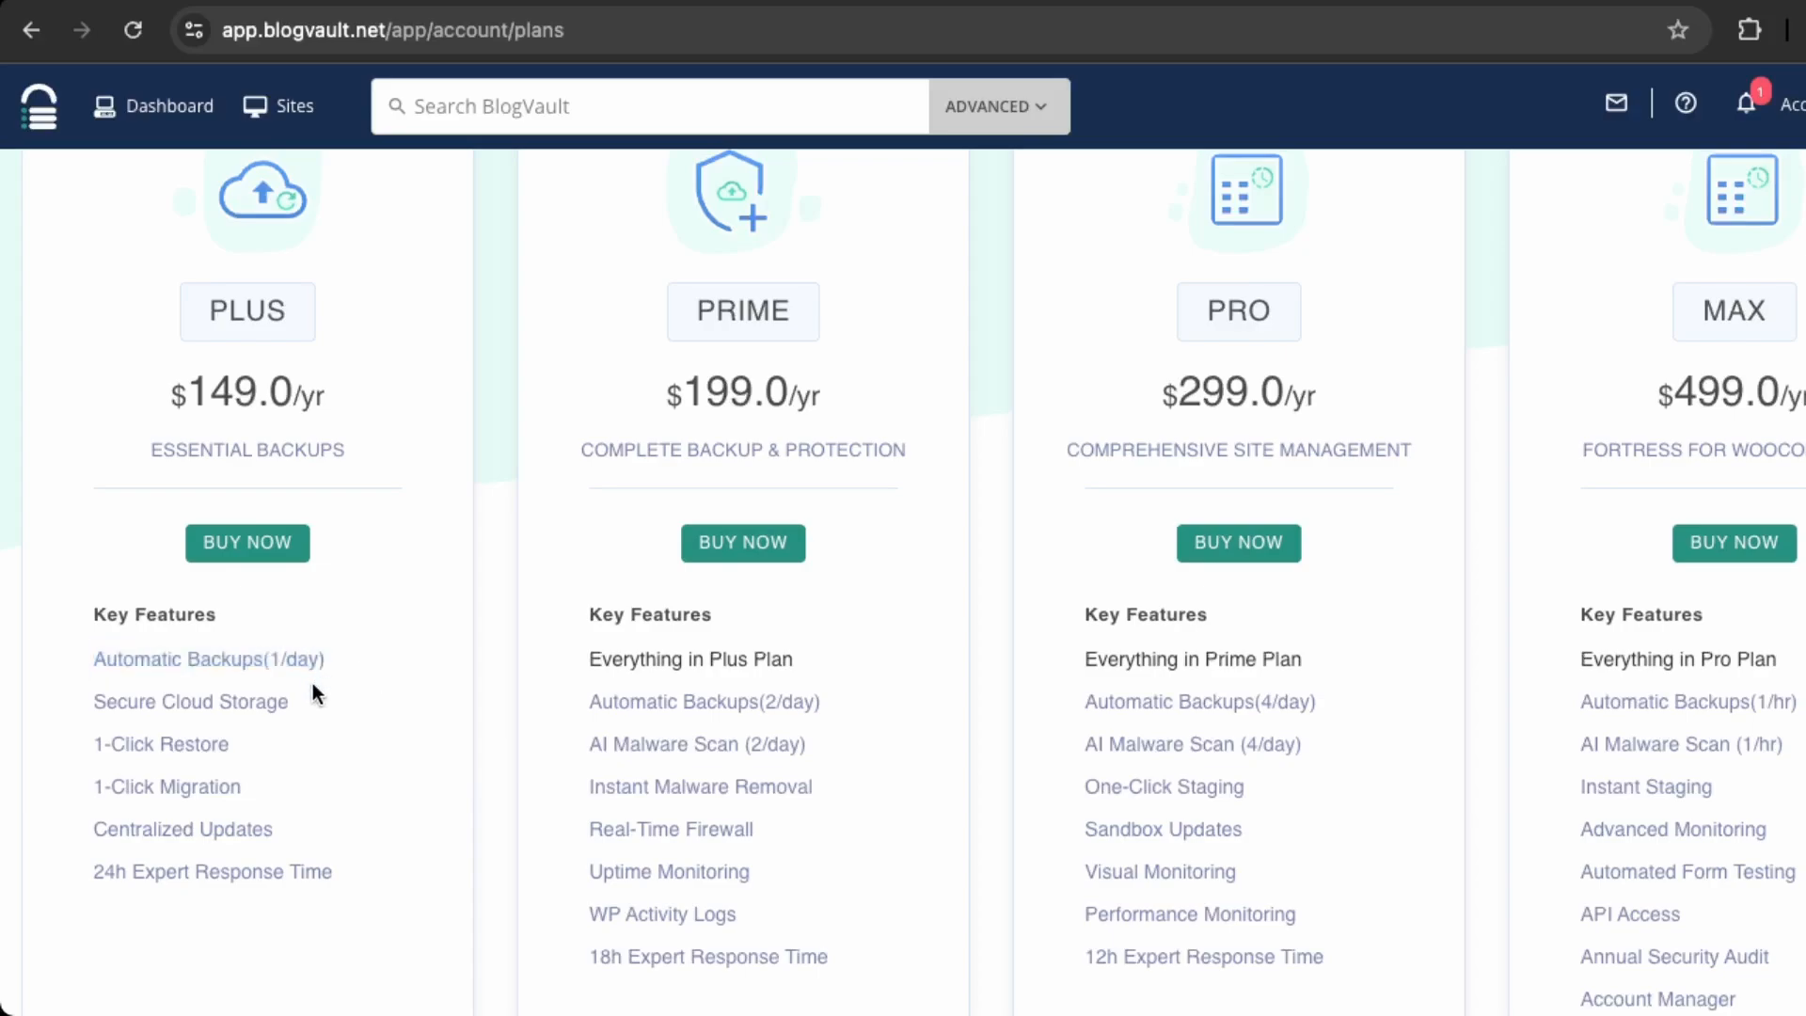
drag(138, 704, 226, 769)
click(323, 757)
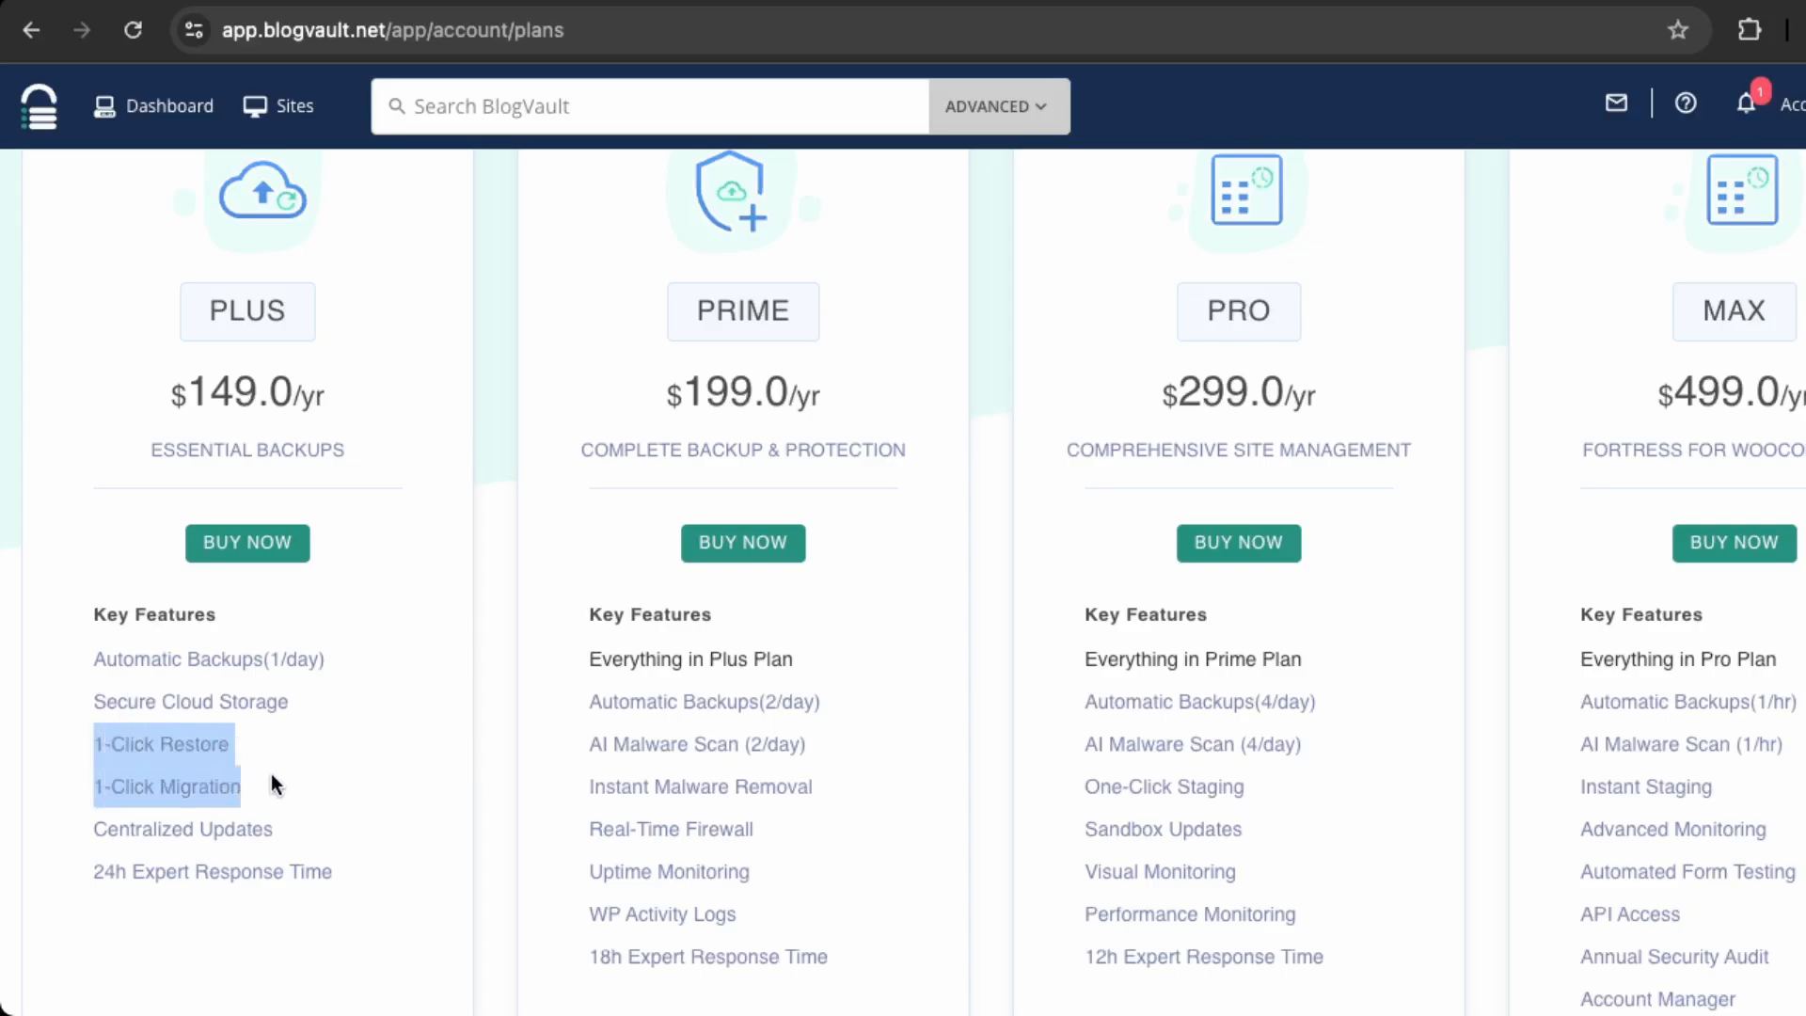
click(294, 788)
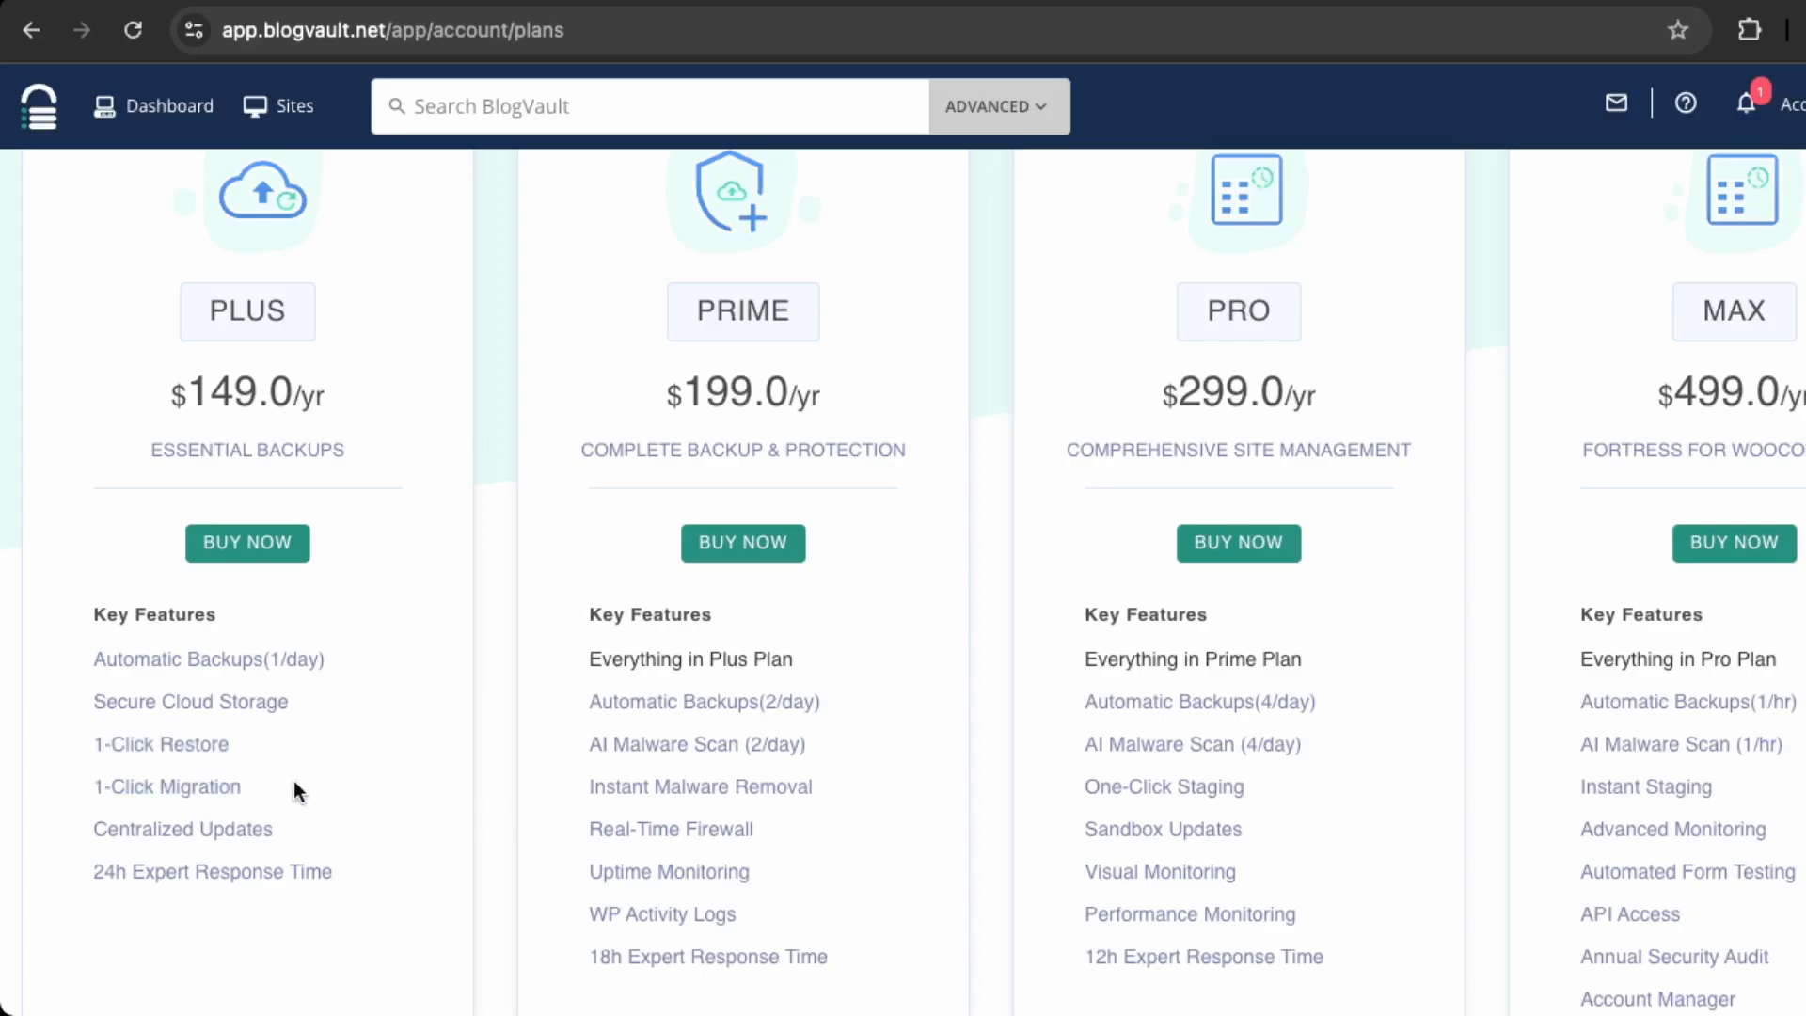
drag(335, 873, 113, 931)
click(121, 916)
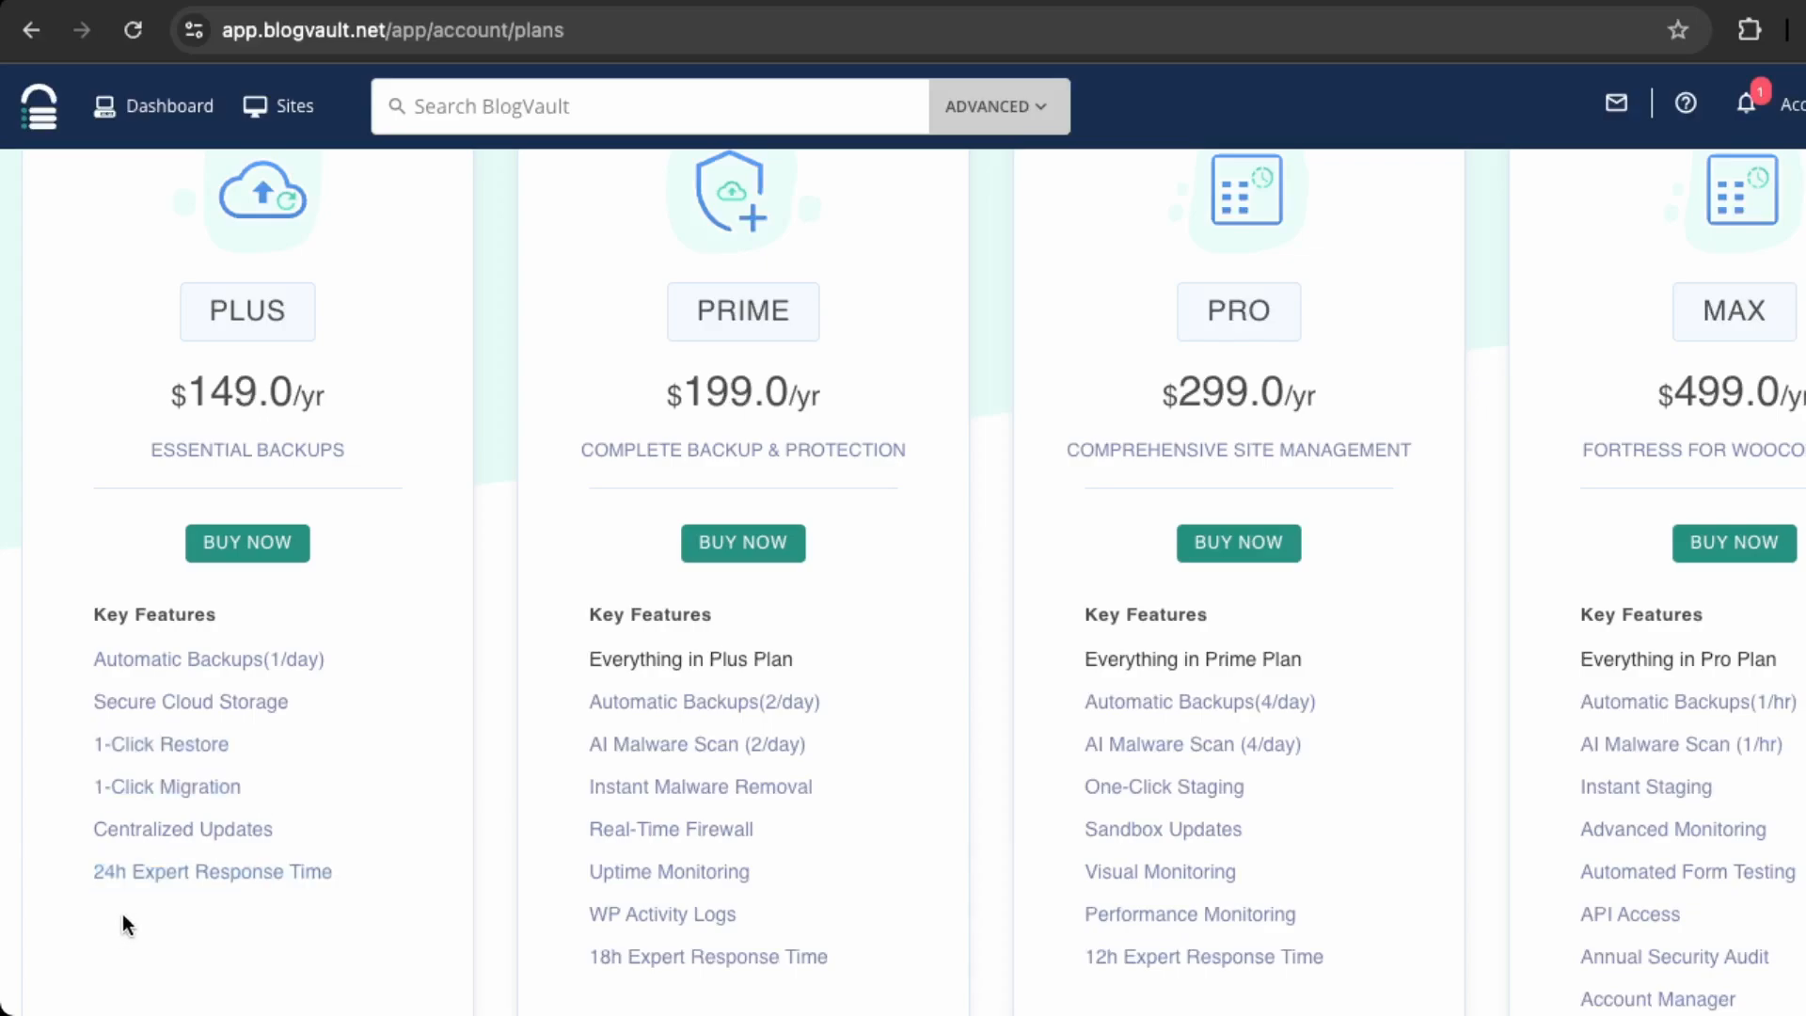
double_click(83, 866)
click(217, 866)
- Compare the key features of the Prime, Pro and Max plans with those of Plus
scroll(266, 442, up, 1)
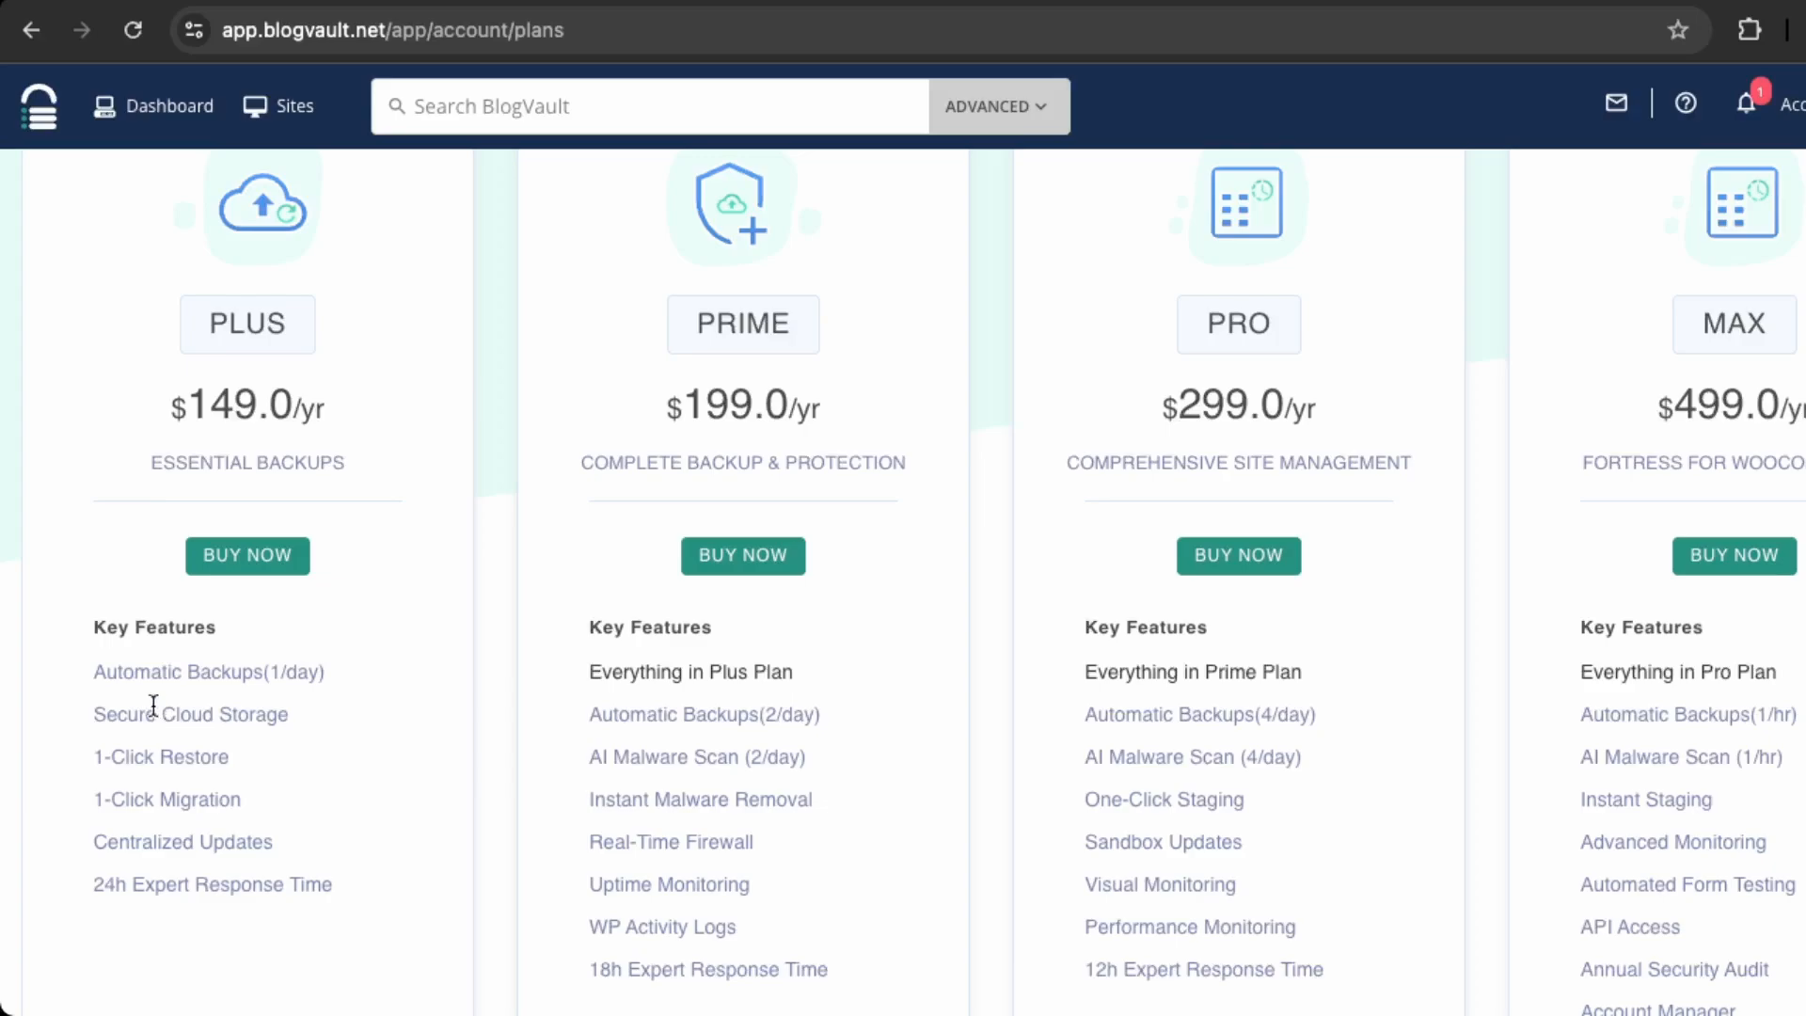
scroll(615, 863, down, 1)
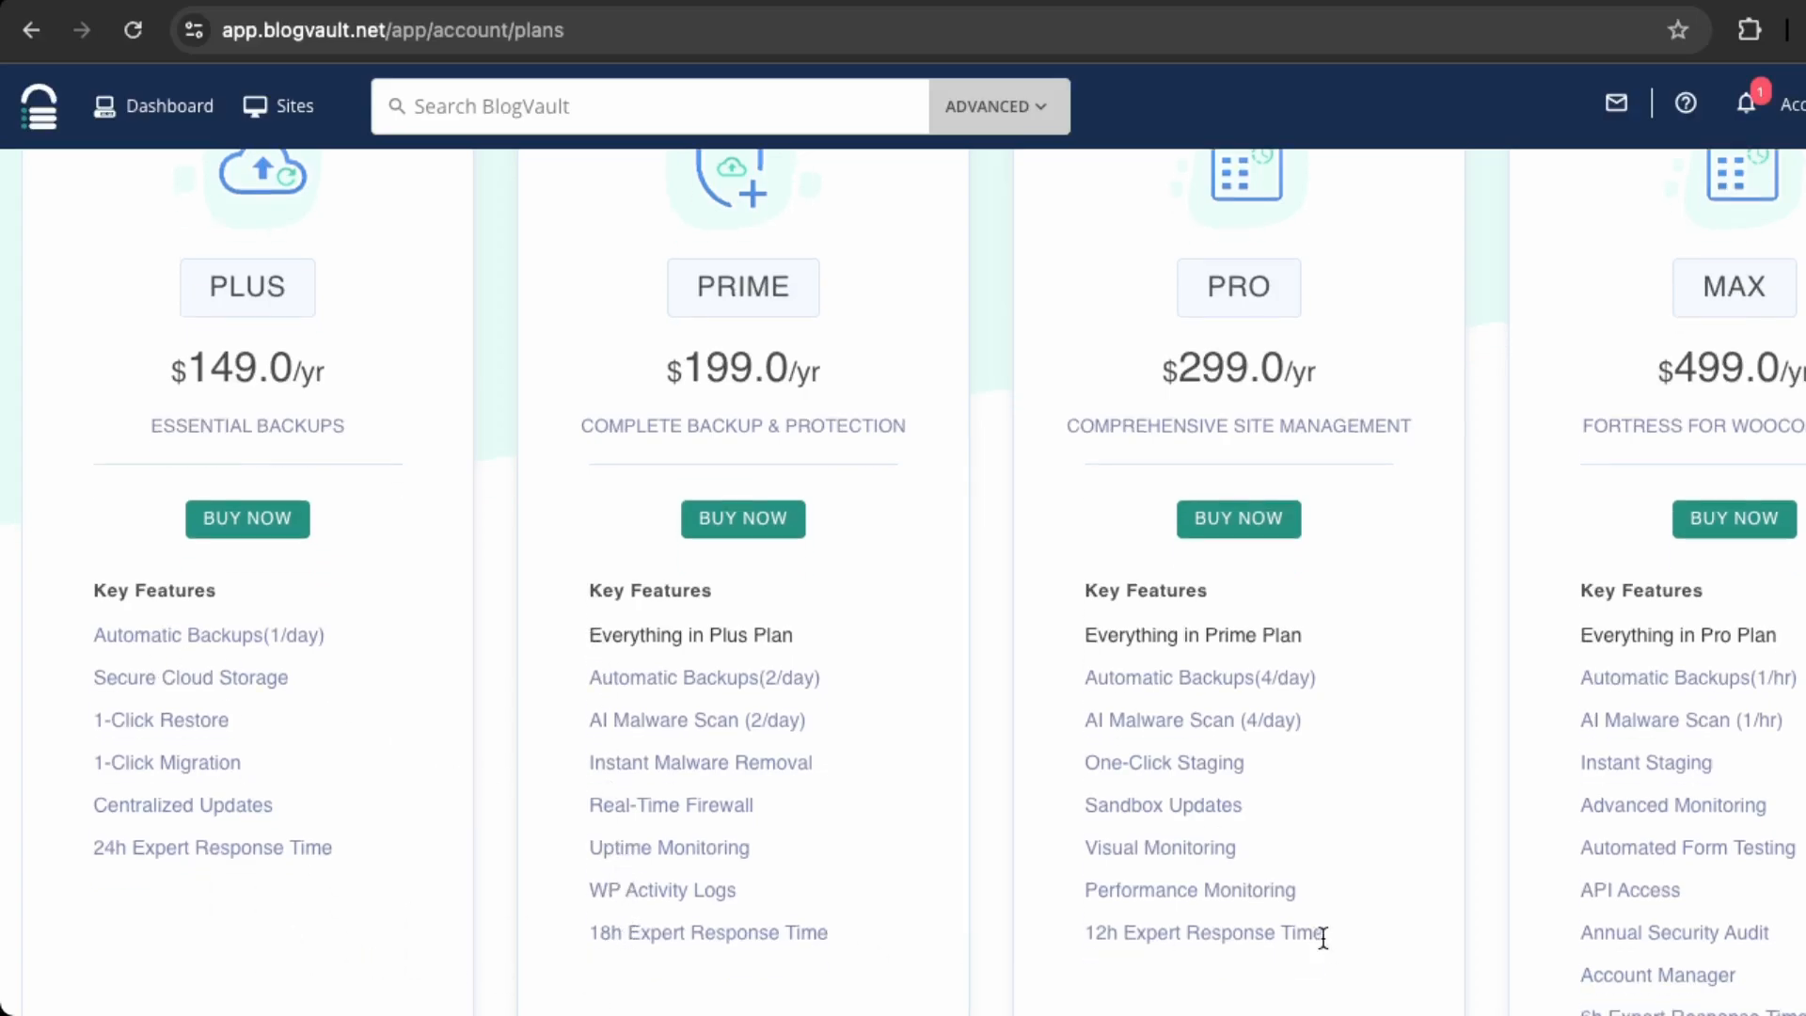
scroll(1725, 835, down, 3)
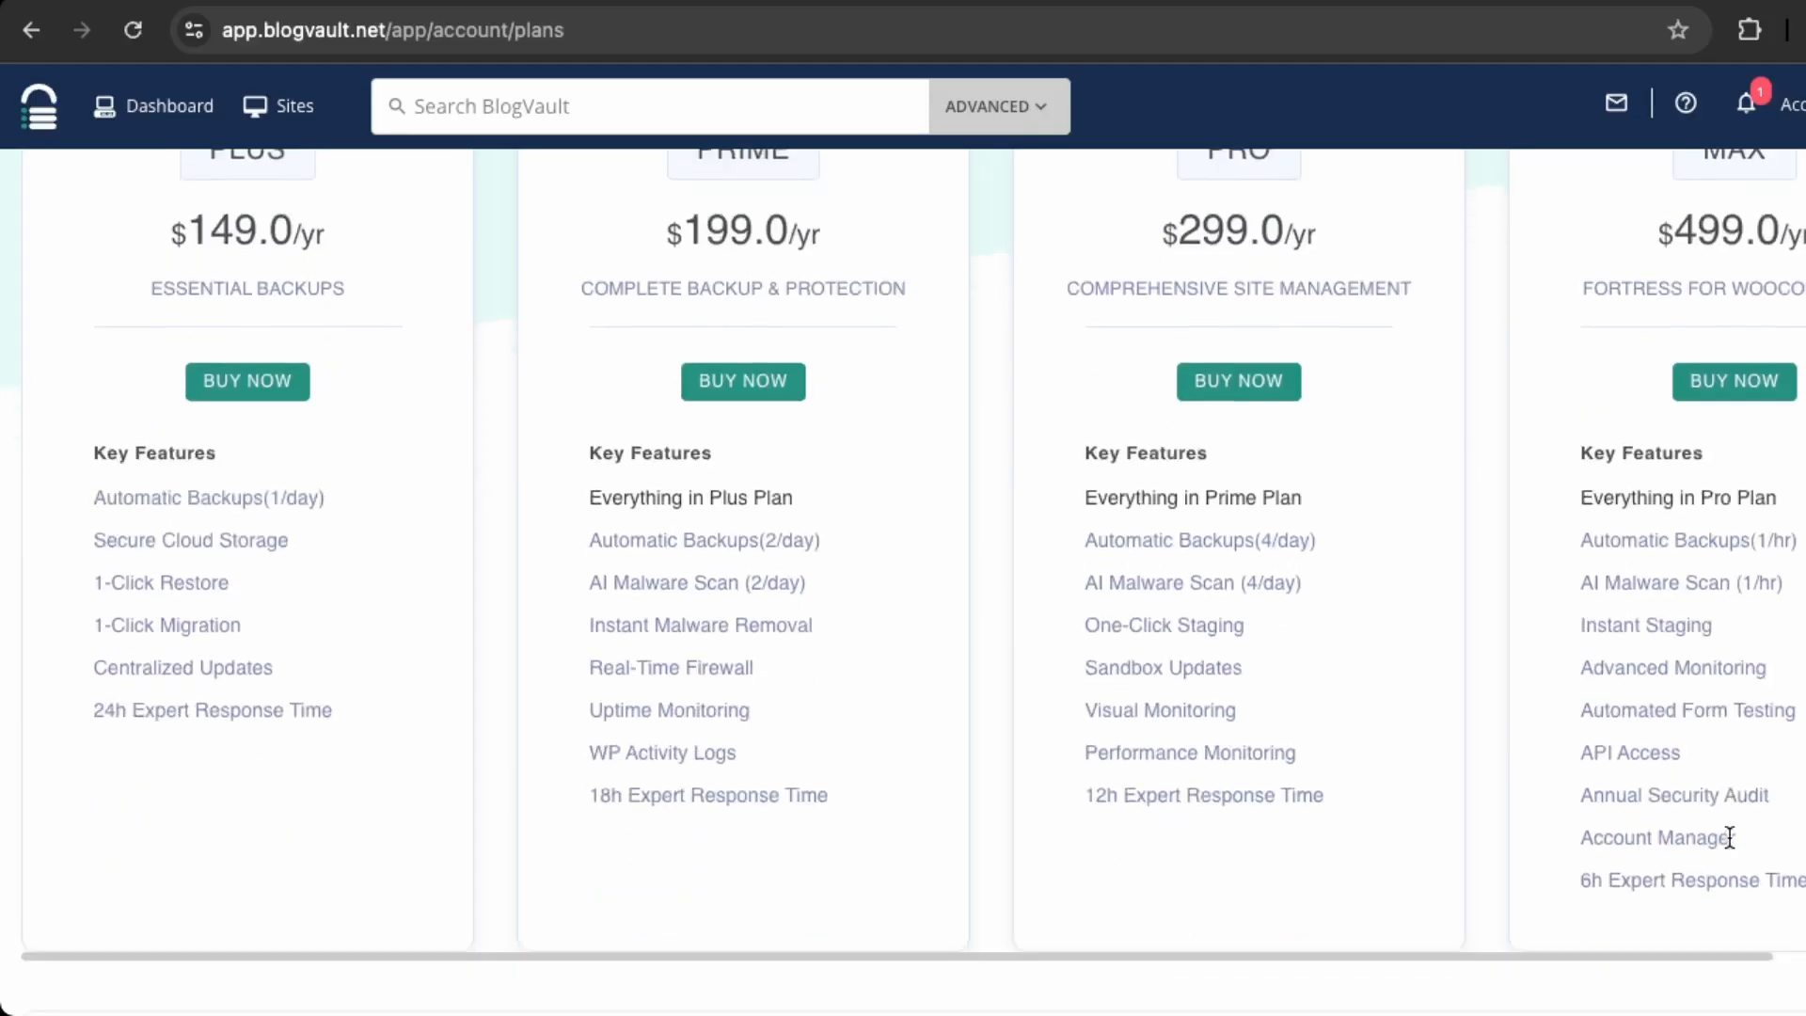